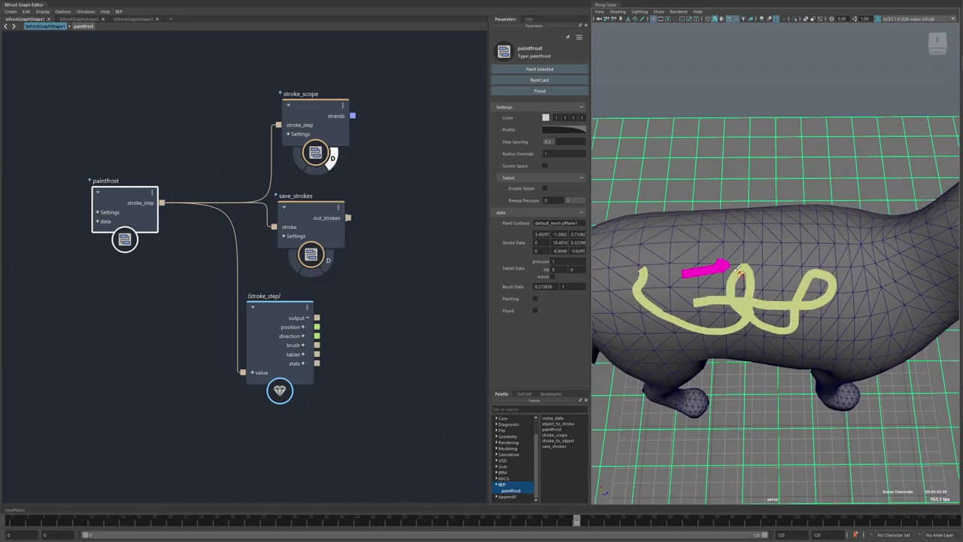
pyautogui.moveTo(634, 242)
pyautogui.keyDown('alt'); pyautogui.mouseDown()
pyautogui.moveTo(636, 261)
pyautogui.moveTo(680, 238)
pyautogui.moveTo(754, 237)
pyautogui.moveTo(788, 272)
pyautogui.mouseUp(); pyautogui.keyUp('alt')
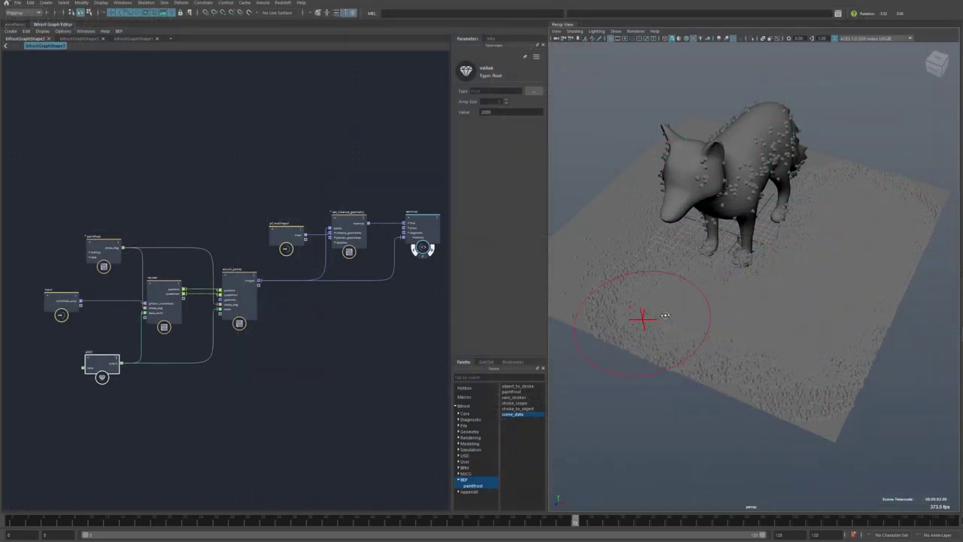
pyautogui.moveTo(645, 318)
pyautogui.keyDown('alt'); pyautogui.mouseDown()
pyautogui.moveTo(882, 338)
pyautogui.moveTo(669, 243)
pyautogui.moveTo(685, 217)
pyautogui.moveTo(763, 201)
pyautogui.moveTo(833, 153)
pyautogui.mouseUp(); pyautogui.keyUp('alt')
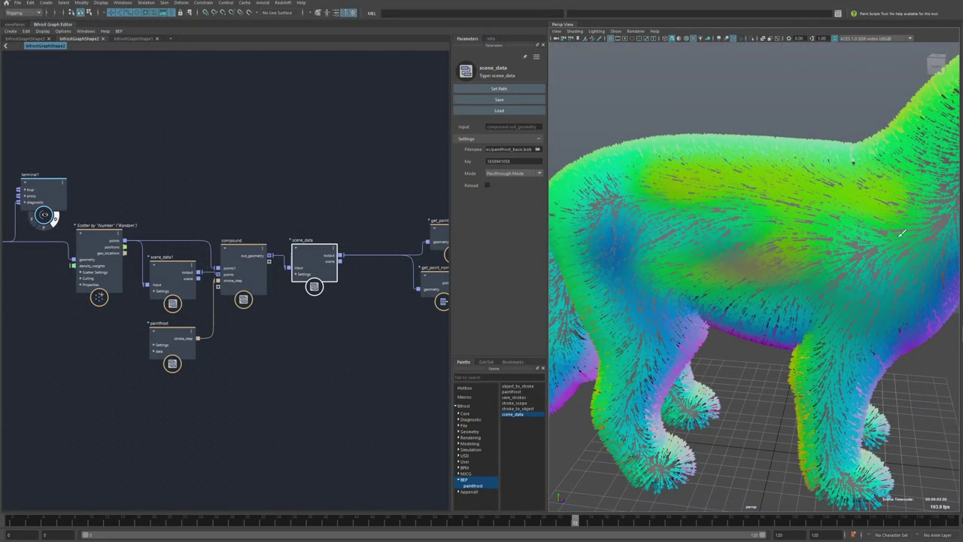
# Brush the fur direction along the animal's flank with several long strokes across the body
pyautogui.moveTo(902, 233); pyautogui.dragTo(721, 222)
pyautogui.moveTo(648, 202); pyautogui.dragTo(858, 219)
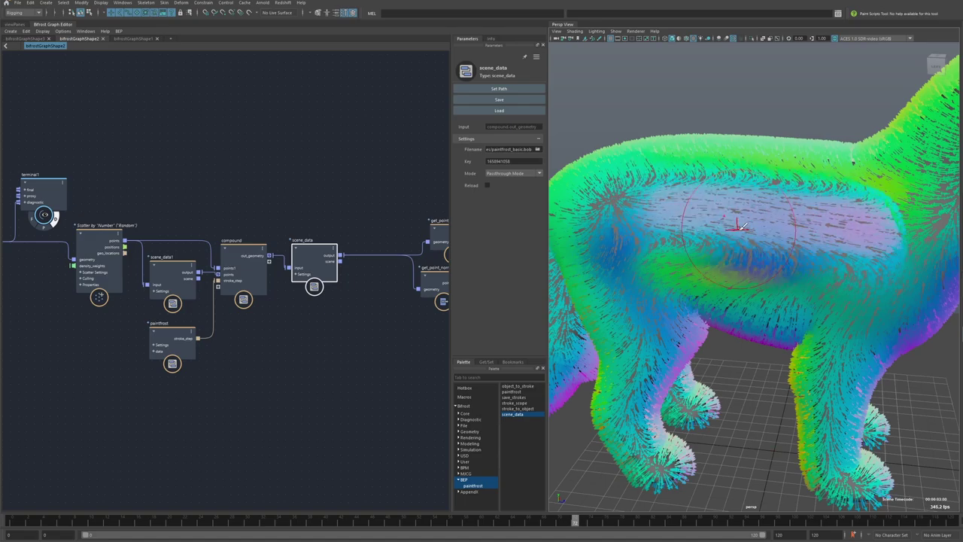
pyautogui.moveTo(749, 248); pyautogui.dragTo(857, 277)
pyautogui.moveTo(648, 176); pyautogui.dragTo(821, 198)
pyautogui.moveTo(745, 218)
pyautogui.mouseDown()
pyautogui.moveTo(889, 268)
pyautogui.moveTo(892, 180)
pyautogui.moveTo(766, 241)
pyautogui.moveTo(745, 240)
pyautogui.mouseUp()
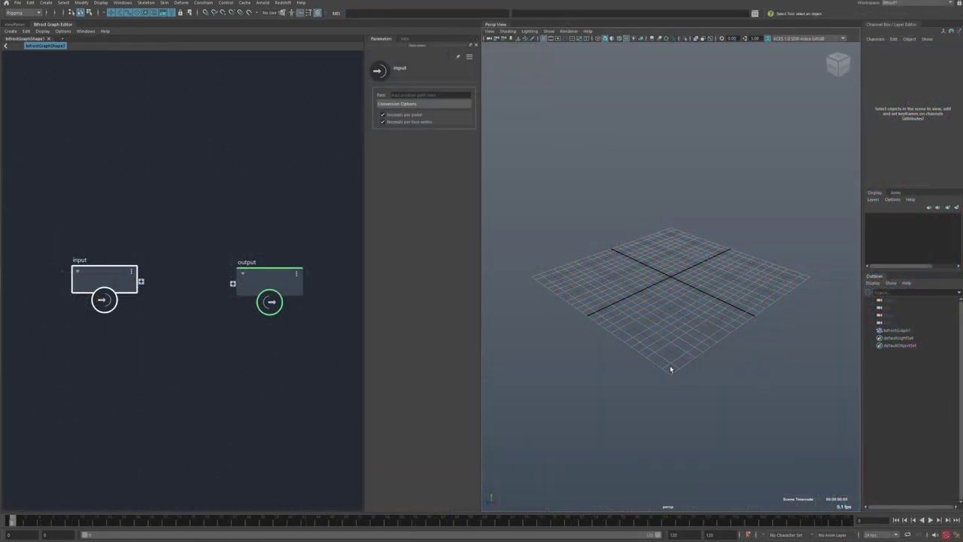
pyautogui.click(272, 299)
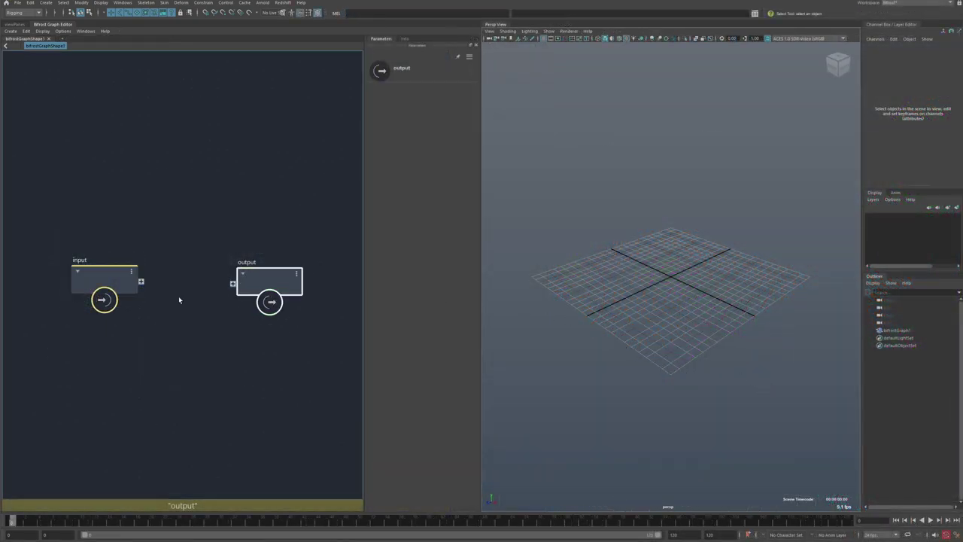
pyautogui.click(114, 295)
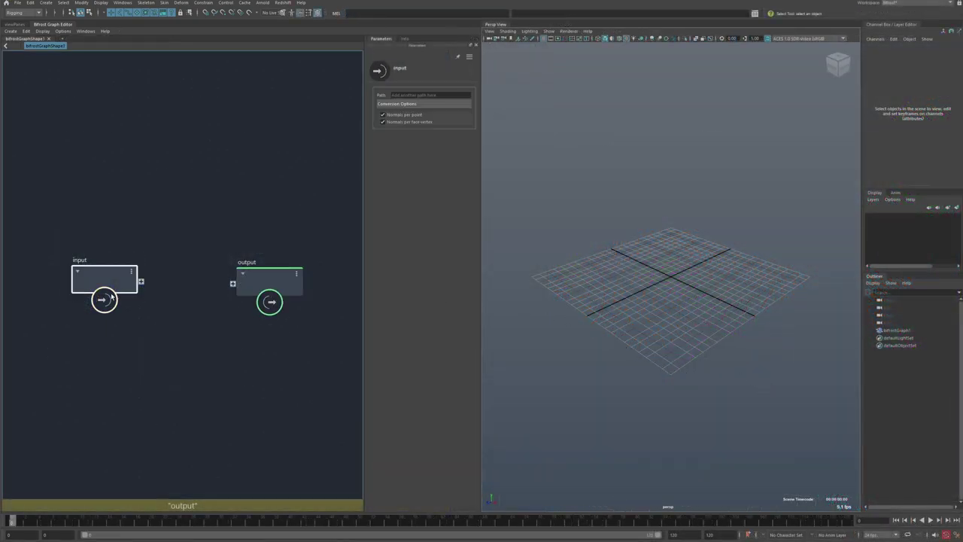
# Close the Bifrost Graph Editor and reopen it so its palette of node categories is available
pyautogui.rightClick(56, 26)
pyautogui.click(66, 54)
pyautogui.click(132, 4)
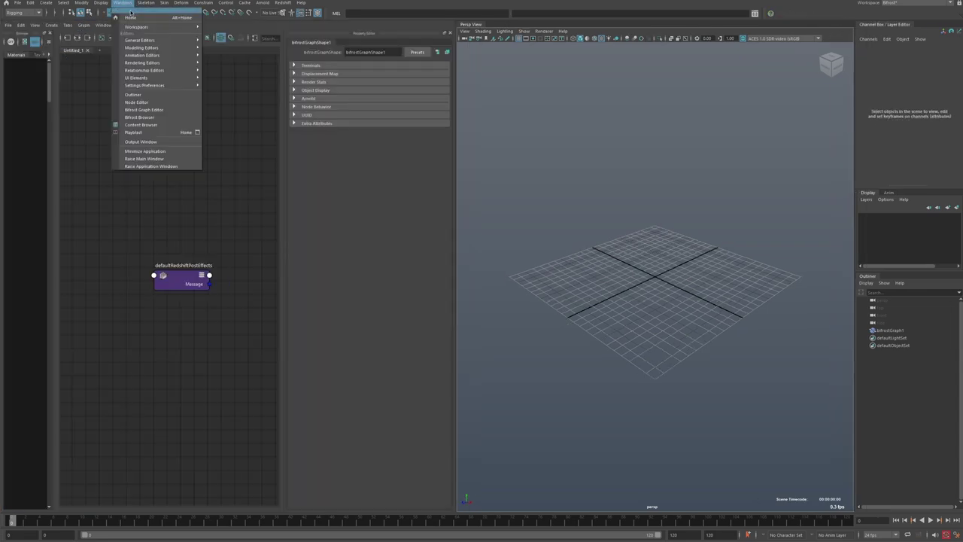
pyautogui.click(144, 115)
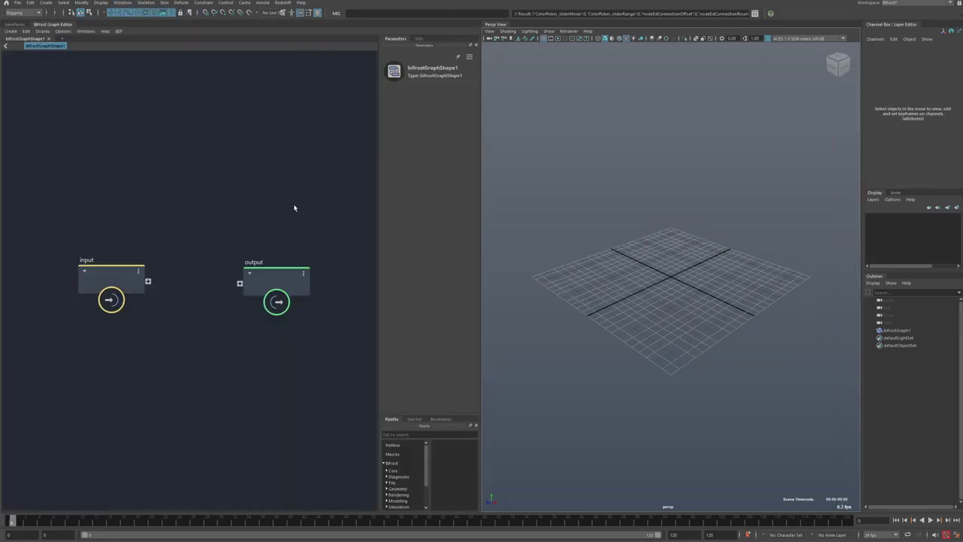
# Enlarge the node palette area and save the layout as the Bifrost workspace, overwriting the existing one
pyautogui.moveTo(400, 414); pyautogui.dragTo(393, 366)
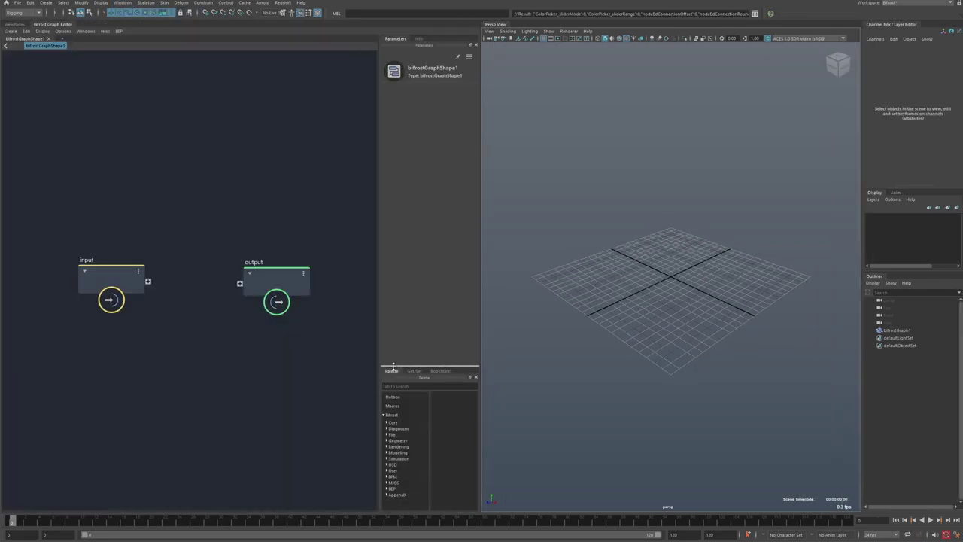
pyautogui.click(887, 3)
pyautogui.click(912, 279)
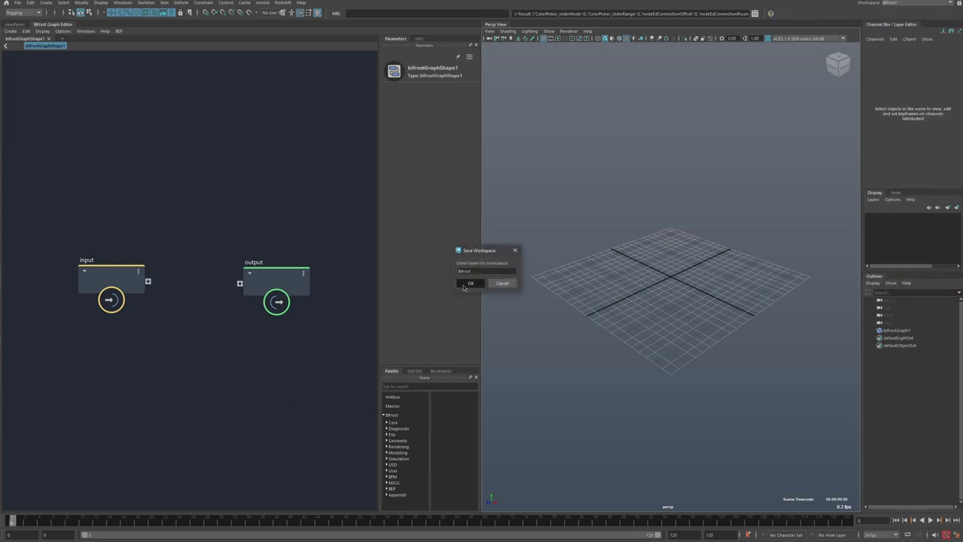
pyautogui.click(468, 283)
pyautogui.click(504, 278)
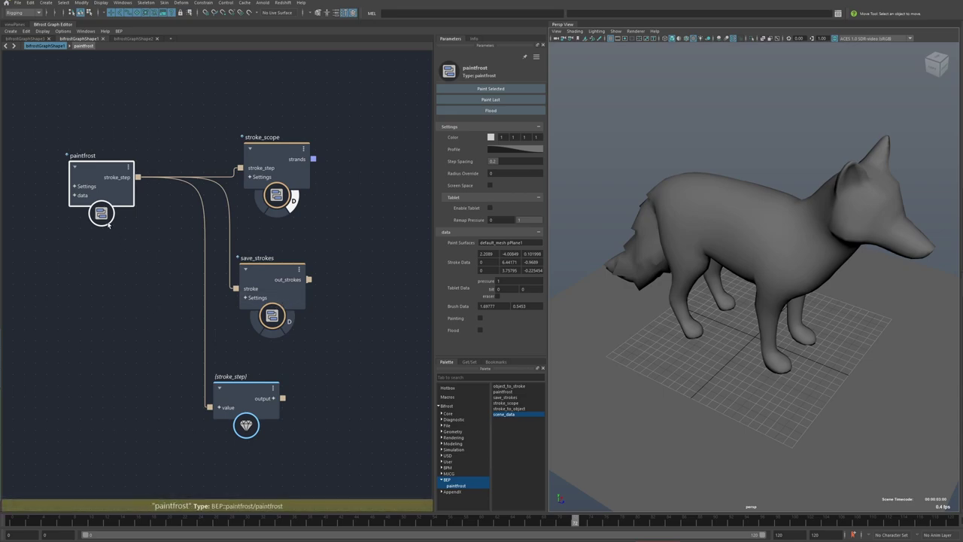
# Adjust the placement of the paintfrost node and try pulling a wire from its stroke_step output
pyautogui.moveTo(109, 219); pyautogui.dragTo(100, 209)
pyautogui.keyDown('alt'); pyautogui.moveTo(112, 248); pyautogui.dragTo(129, 258, button='middle'); pyautogui.keyUp('alt')
pyautogui.moveTo(113, 213); pyautogui.dragTo(132, 212)
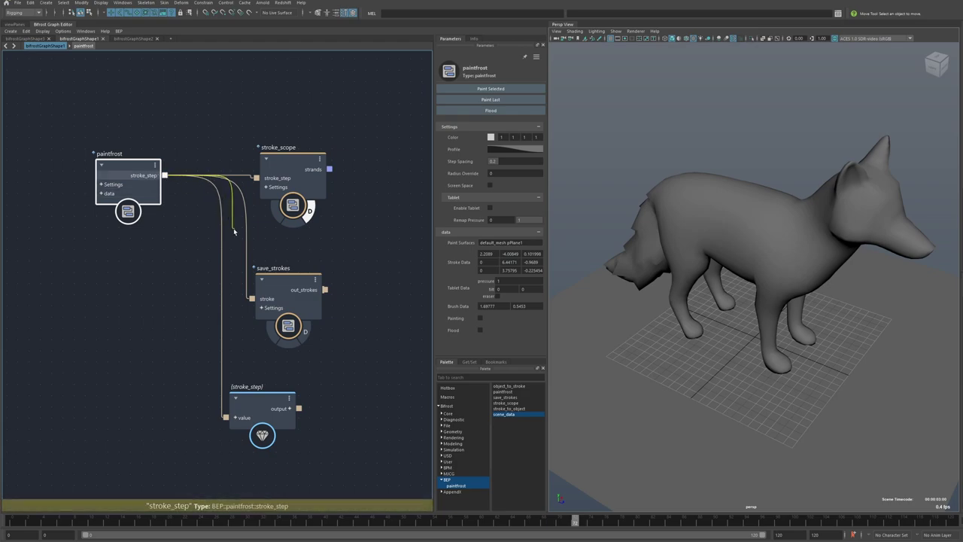
pyautogui.moveTo(234, 232); pyautogui.dragTo(235, 234)
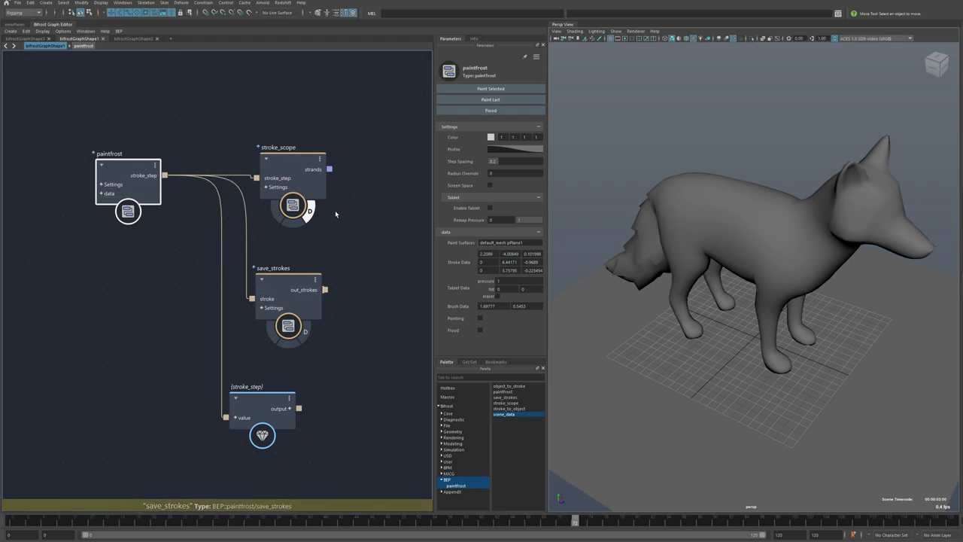
pyautogui.keyDown('alt'); pyautogui.moveTo(335, 214); pyautogui.dragTo(301, 194, button='middle'); pyautogui.keyUp('alt')
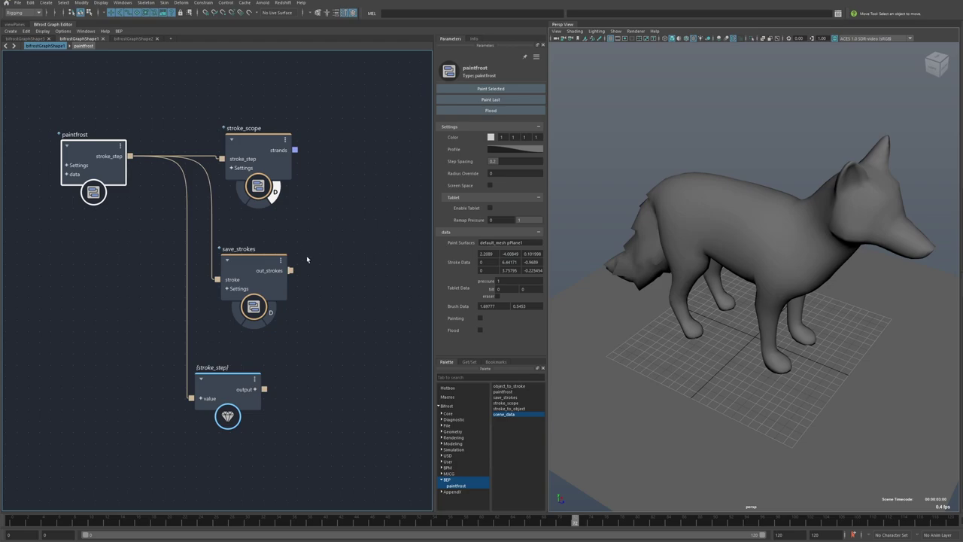
# Shift the stroke_scope and save_strokes nodes together slightly farther away from the paintfrost node
pyautogui.moveTo(328, 284); pyautogui.dragTo(258, 175)
pyautogui.moveTo(258, 175); pyautogui.dragTo(277, 175)
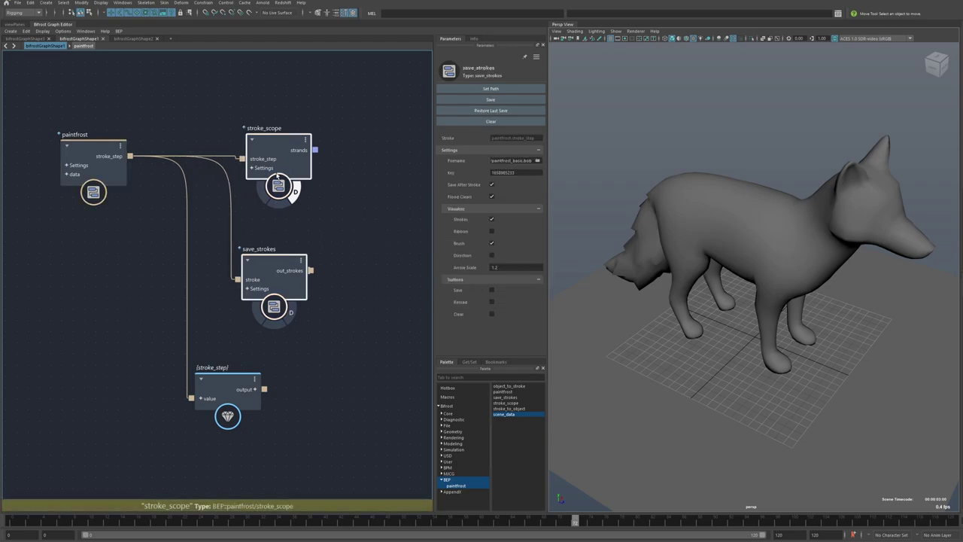
pyautogui.click(104, 313)
# Activate painting on the selected surfaces from the paintfrost node and paint several strokes across the fox's flank
pyautogui.click(87, 195)
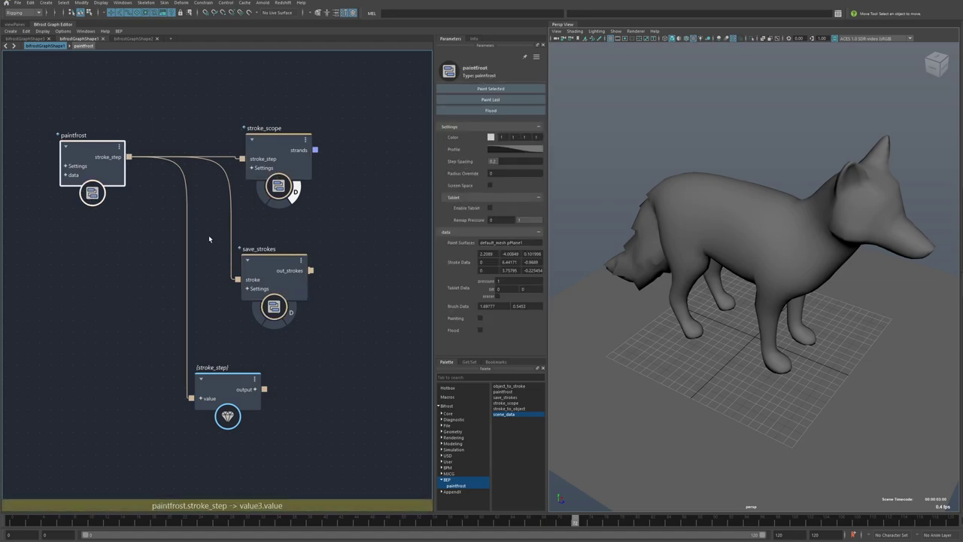
pyautogui.click(477, 89)
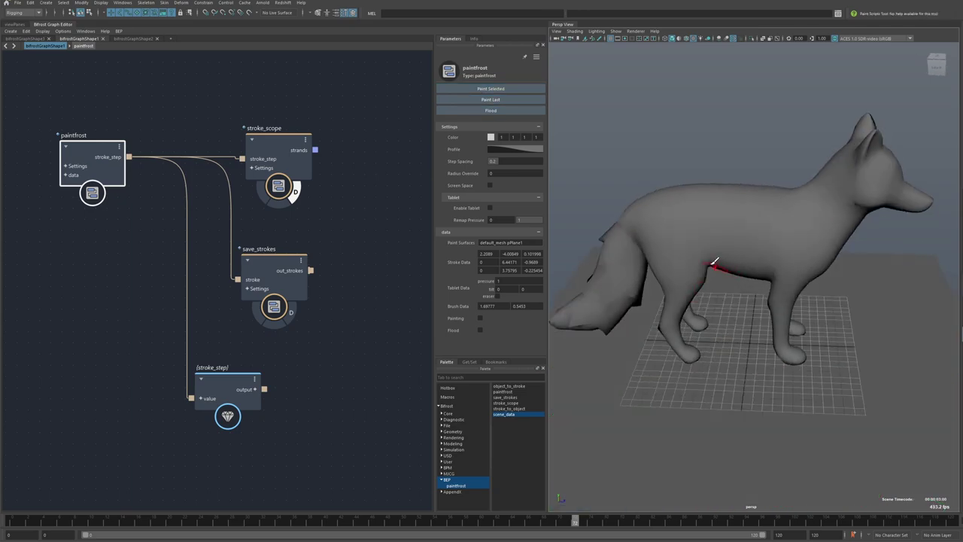
pyautogui.moveTo(670, 229)
pyautogui.mouseDown()
pyautogui.moveTo(796, 218)
pyautogui.moveTo(796, 229)
pyautogui.moveTo(836, 177)
pyautogui.moveTo(798, 240)
pyautogui.mouseUp()
pyautogui.moveTo(694, 206); pyautogui.dragTo(780, 197)
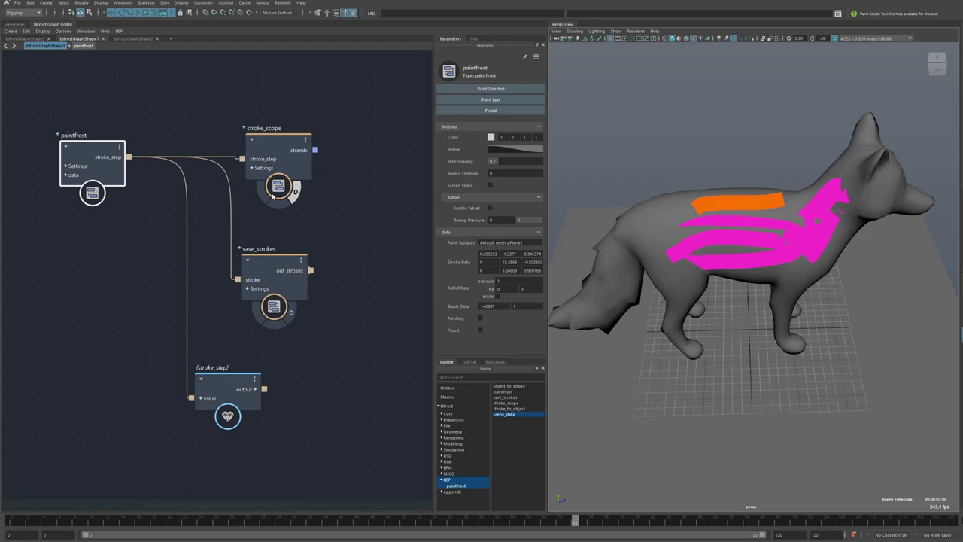
# Reposition the stroke_scope node slightly and paint further strokes along the fox's upper back
pyautogui.moveTo(279, 187)
pyautogui.mouseDown()
pyautogui.moveTo(266, 168)
pyautogui.moveTo(283, 201)
pyautogui.mouseUp()
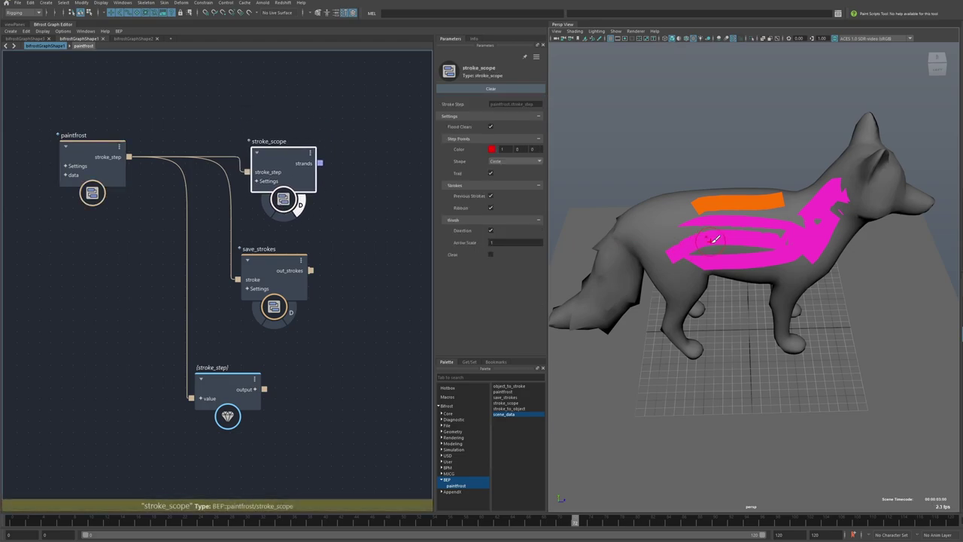
pyautogui.keyDown('alt'); pyautogui.moveTo(712, 241); pyautogui.dragTo(708, 293); pyautogui.keyUp('alt')
pyautogui.moveTo(677, 231); pyautogui.dragTo(789, 241)
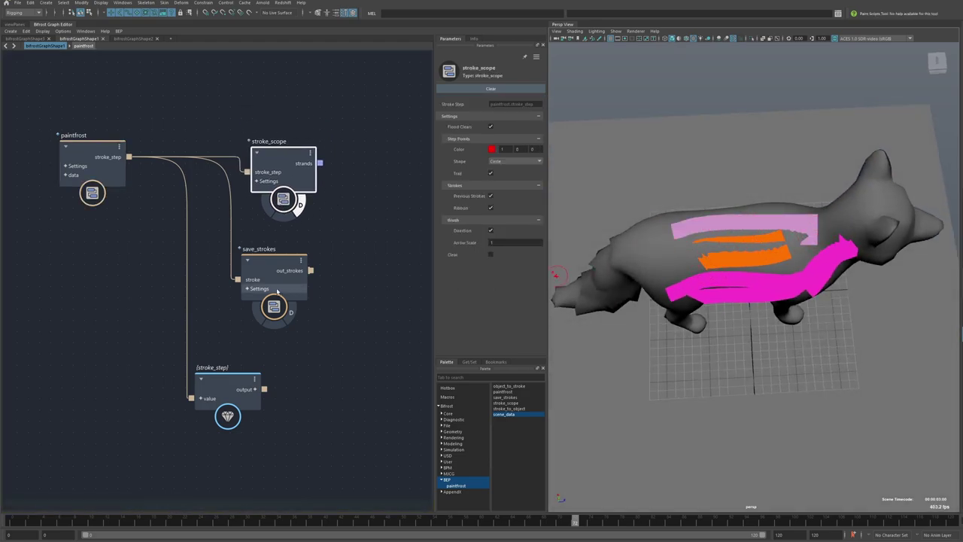
# Interrupt painting with the Move tool and viewport selections, and resume painting on the last used surfaces through the paintfrost node
pyautogui.click(92, 154)
pyautogui.click(491, 110)
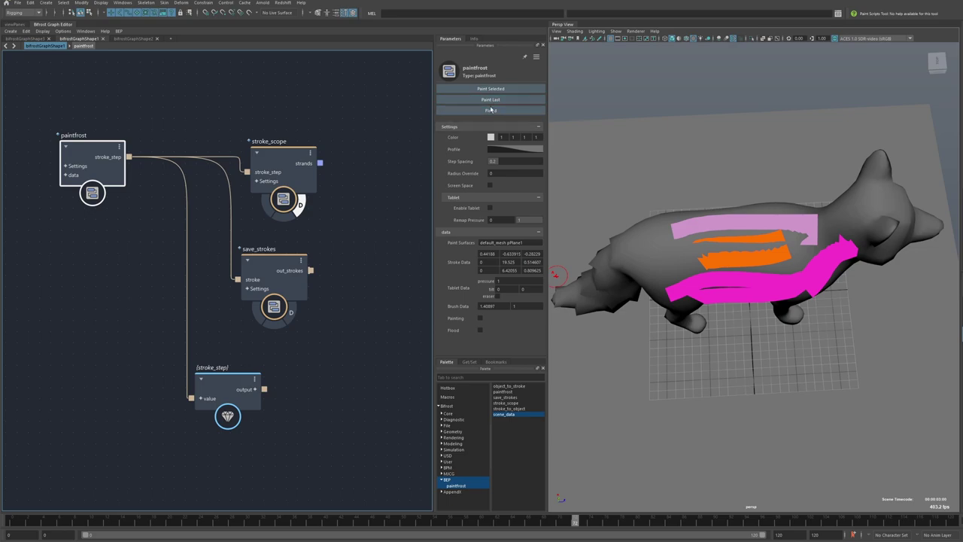
pyautogui.keyDown('alt'); pyautogui.moveTo(595, 163); pyautogui.dragTo(593, 128); pyautogui.keyUp('alt')
pyautogui.press('w')
pyautogui.moveTo(630, 162)
pyautogui.keyDown('alt'); pyautogui.mouseDown()
pyautogui.moveTo(710, 122)
pyautogui.moveTo(683, 147)
pyautogui.moveTo(662, 249)
pyautogui.moveTo(689, 256)
pyautogui.moveTo(783, 173)
pyautogui.moveTo(838, 220)
pyautogui.moveTo(886, 159)
pyautogui.mouseUp(); pyautogui.keyUp('alt')
pyautogui.click(709, 123)
pyautogui.click(889, 171)
pyautogui.click(890, 241)
pyautogui.click(703, 153)
pyautogui.click(489, 101)
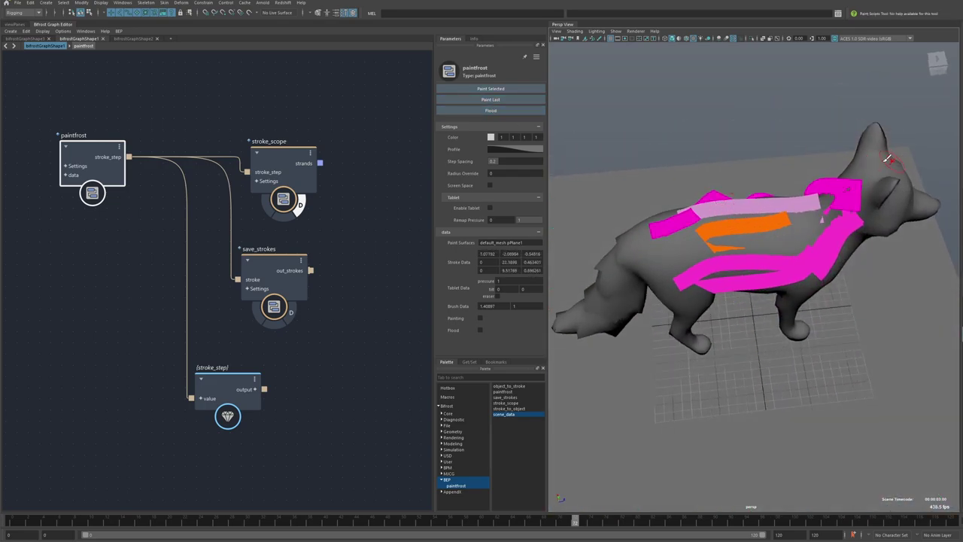
# Flood from the paintfrost node to clear all painted strokes on the fox
pyautogui.click(471, 111)
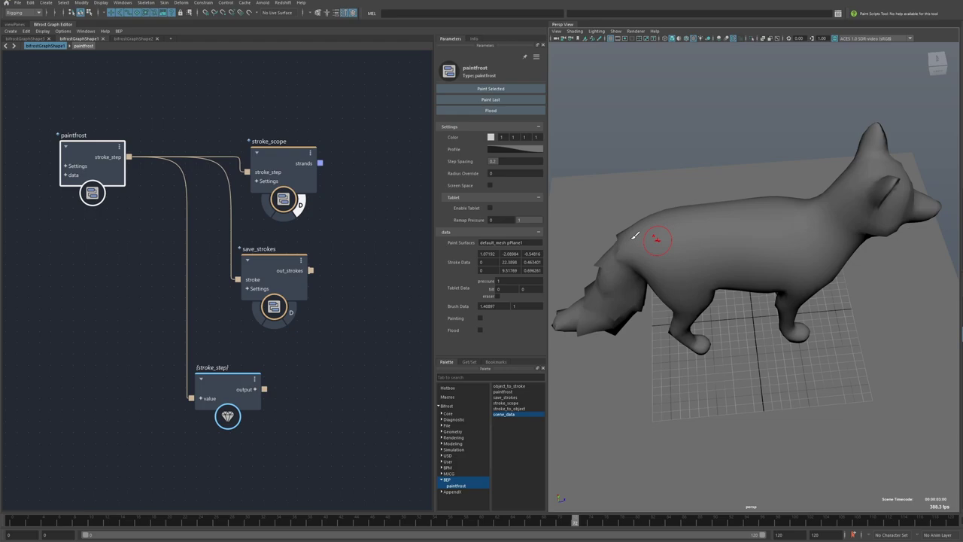
pyautogui.keyDown('alt'); pyautogui.moveTo(672, 315); pyautogui.dragTo(670, 292); pyautogui.keyUp('alt')
# Reposition the stroke_step value node and expand its output into position, direction, brush, tablet and stats
pyautogui.keyDown('alt'); pyautogui.moveTo(198, 326); pyautogui.dragTo(206, 280, button='middle'); pyautogui.keyUp('alt')
pyautogui.moveTo(238, 352); pyautogui.dragTo(252, 321)
pyautogui.keyDown('alt'); pyautogui.moveTo(252, 321); pyautogui.dragTo(267, 277, button='middle'); pyautogui.keyUp('alt')
pyautogui.click(289, 267)
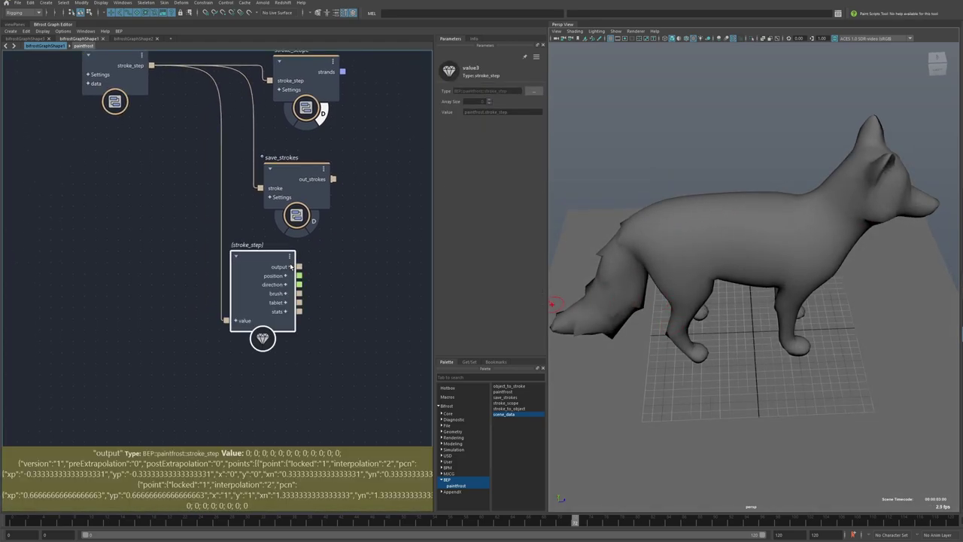
pyautogui.scroll(2, 322, 295)
pyautogui.moveTo(248, 258); pyautogui.dragTo(244, 278)
pyautogui.keyDown('alt'); pyautogui.moveTo(327, 288); pyautogui.dragTo(280, 280, button='middle'); pyautogui.keyUp('alt')
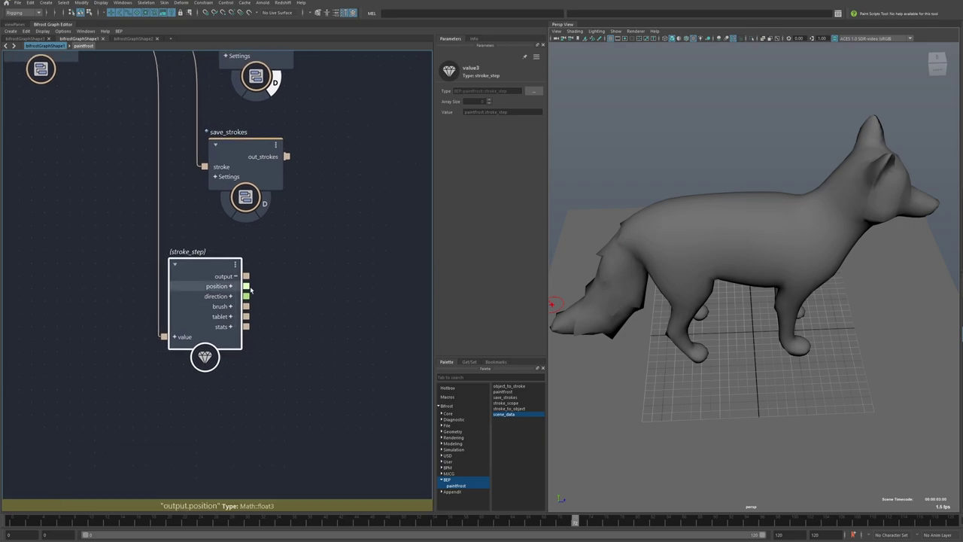
# Expand the brush output of the stroke_step value node to examine its radius, value, color and profile ports
pyautogui.moveTo(281, 283); pyautogui.dragTo(300, 246)
pyautogui.scroll(2, 260, 317)
pyautogui.click(228, 306)
pyautogui.keyDown('alt'); pyautogui.moveTo(290, 316); pyautogui.dragTo(316, 262, button='middle'); pyautogui.keyUp('alt')
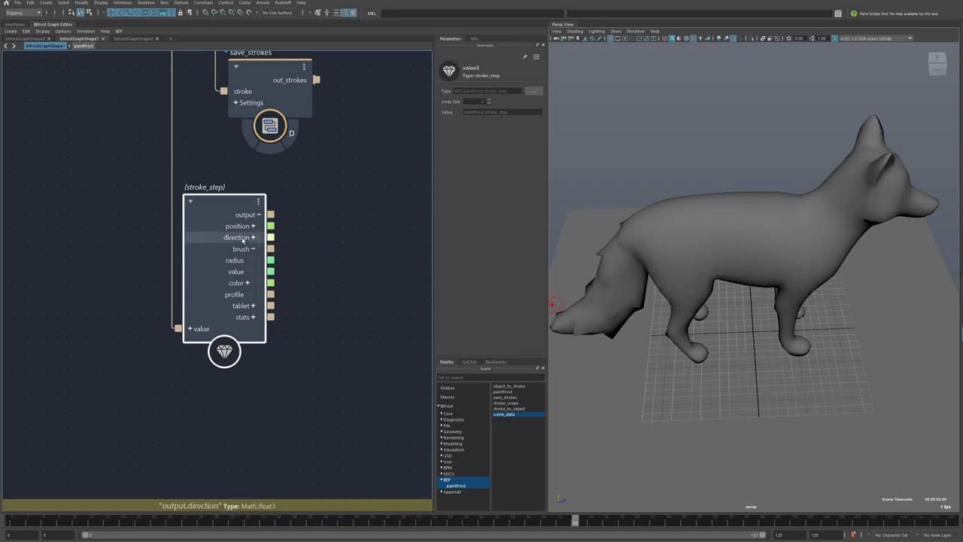
pyautogui.hotkey('ctrl', 'a')
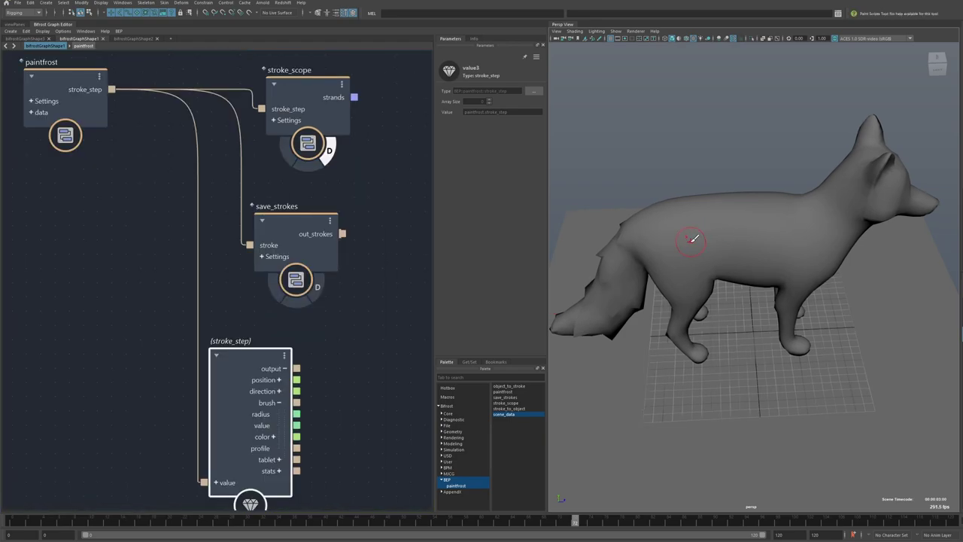
# Collapse the brush output of the stroke_step value node and move the paintfrost node slightly down
pyautogui.scroll(3, 683, 232)
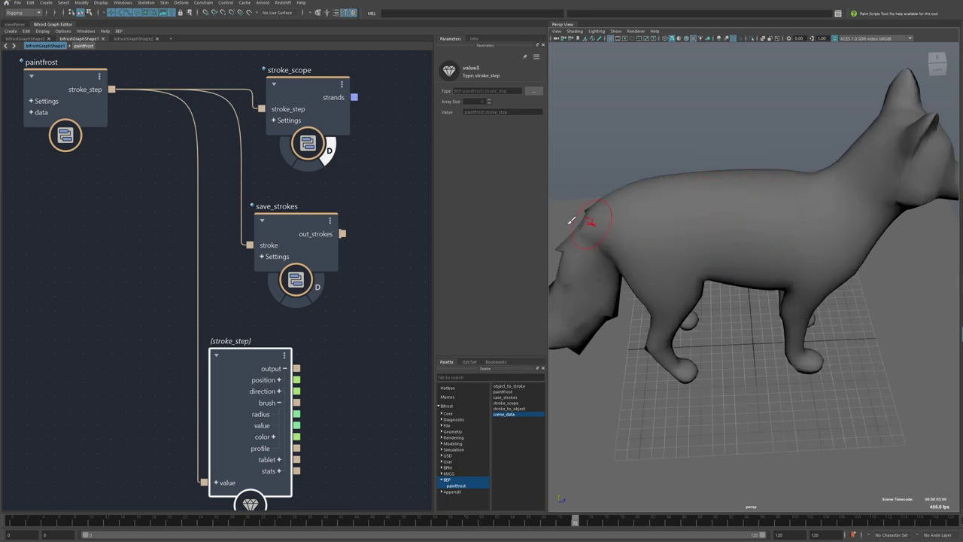
pyautogui.scroll(-4, 243, 284)
pyautogui.click(97, 146)
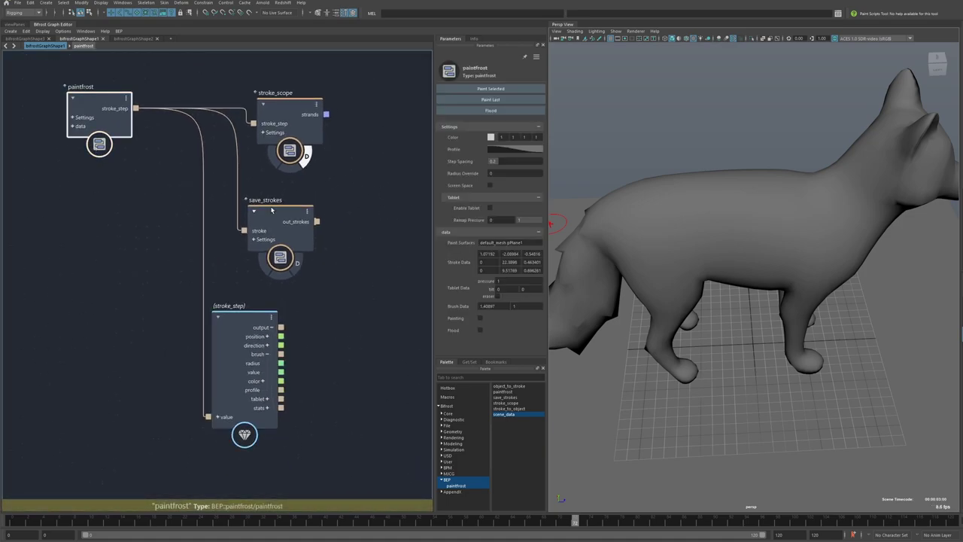
pyautogui.keyDown('alt'); pyautogui.moveTo(310, 241); pyautogui.dragTo(271, 215, button='middle'); pyautogui.keyUp('alt')
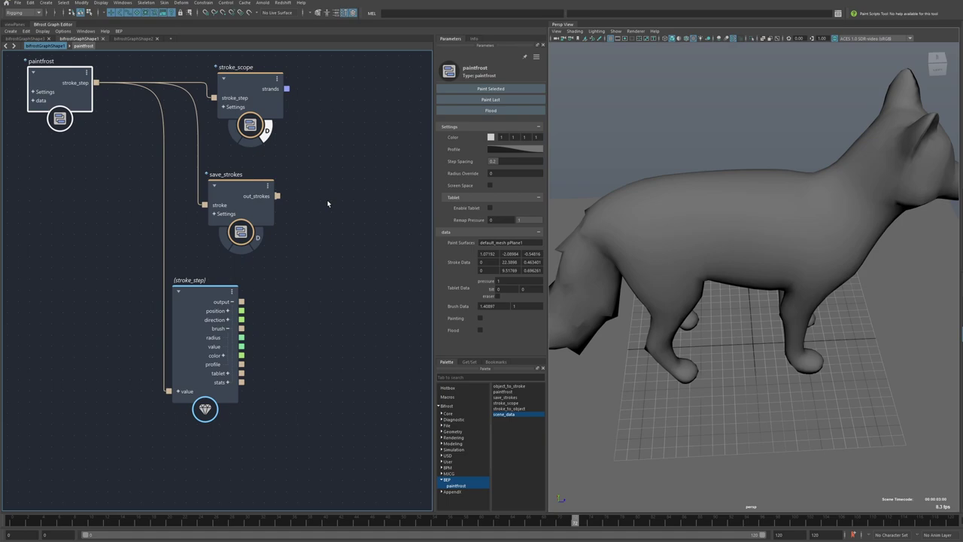
pyautogui.moveTo(346, 240); pyautogui.dragTo(352, 214, button='middle')
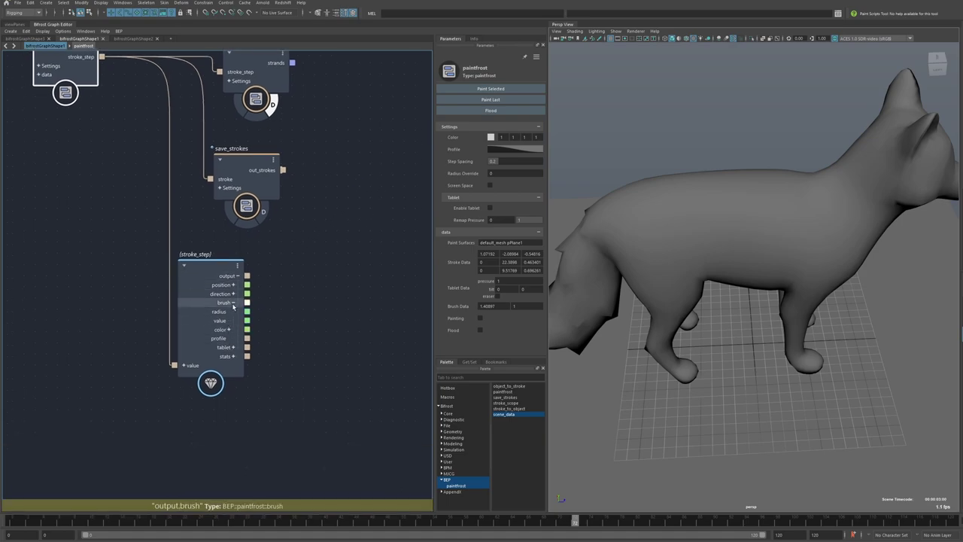
pyautogui.click(234, 321)
pyautogui.moveTo(79, 71); pyautogui.dragTo(84, 99)
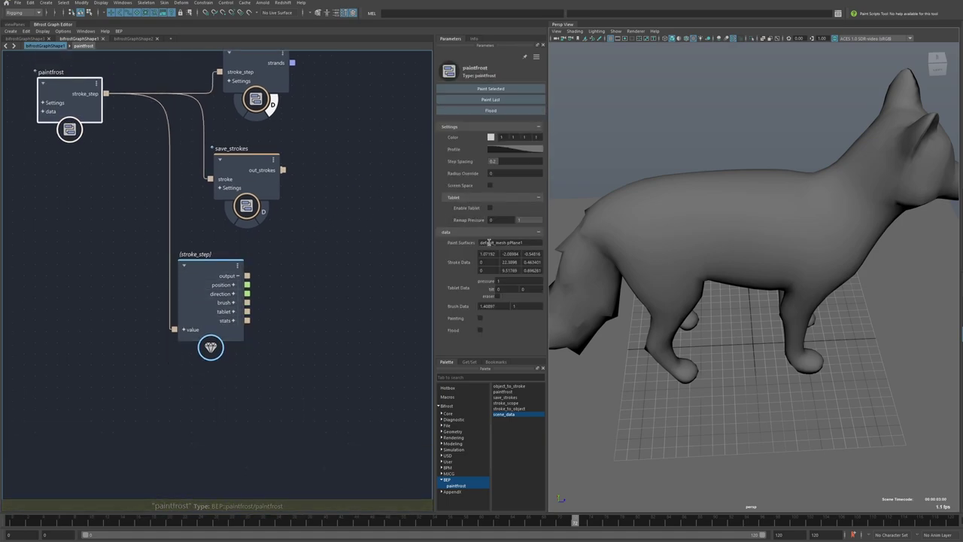
# Expand the tablet output of the stroke_step value node and try pulling wires from its pressure and tilt ports
pyautogui.click(233, 312)
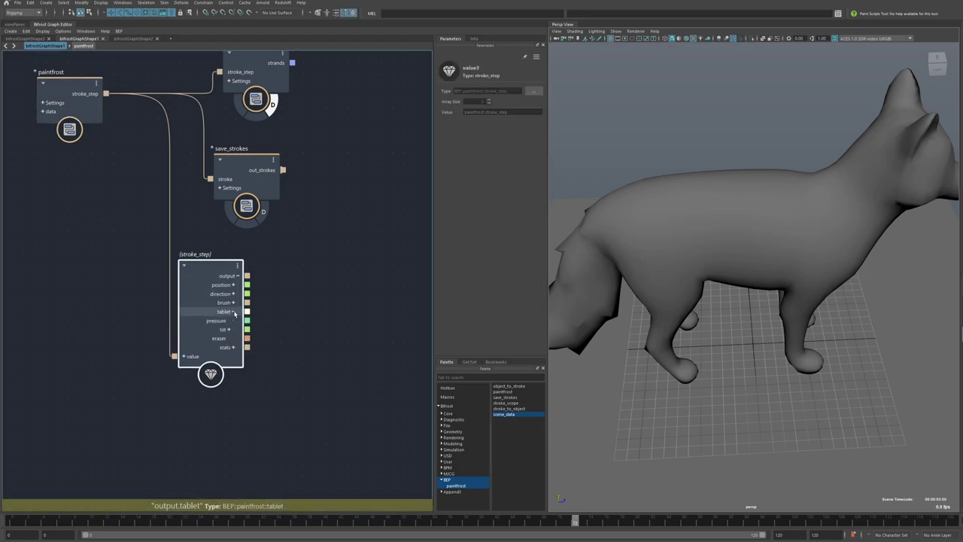
pyautogui.scroll(1, 242, 318)
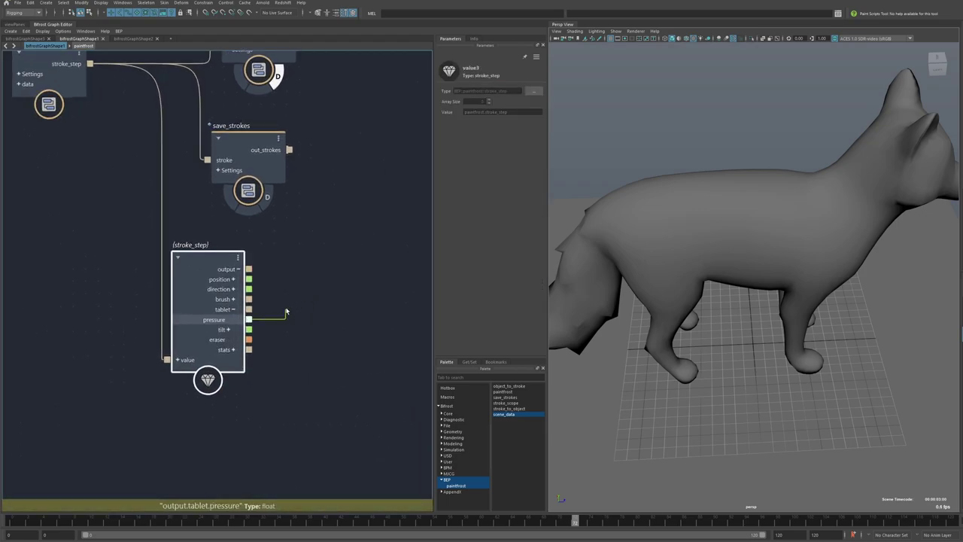
pyautogui.moveTo(314, 266); pyautogui.dragTo(304, 272)
pyautogui.moveTo(252, 330); pyautogui.dragTo(291, 280)
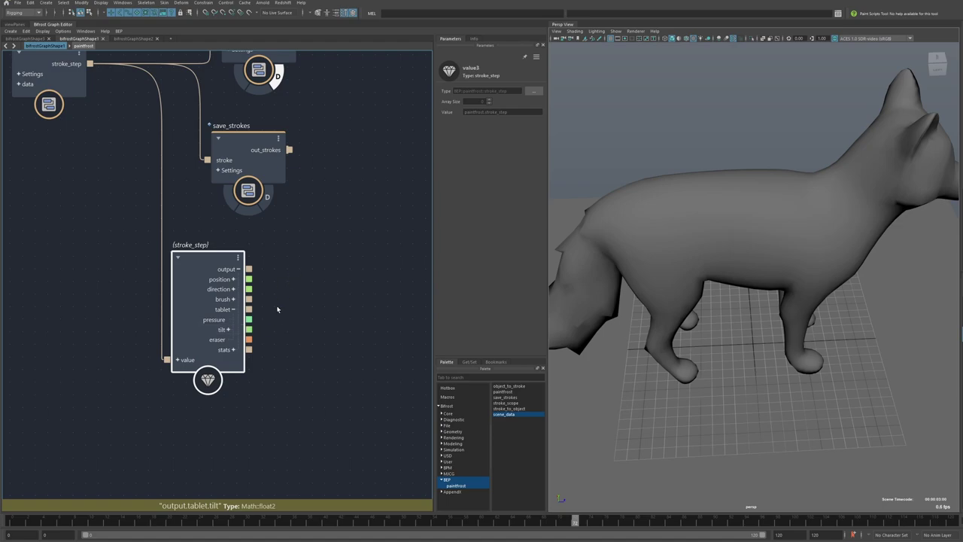
# Try pulling a wire from the eraser port of the stroke_step value node's tablet output
pyautogui.keyDown('alt'); pyautogui.moveTo(277, 309); pyautogui.dragTo(271, 281, button='middle'); pyautogui.keyUp('alt')
pyautogui.moveTo(267, 306); pyautogui.dragTo(296, 242)
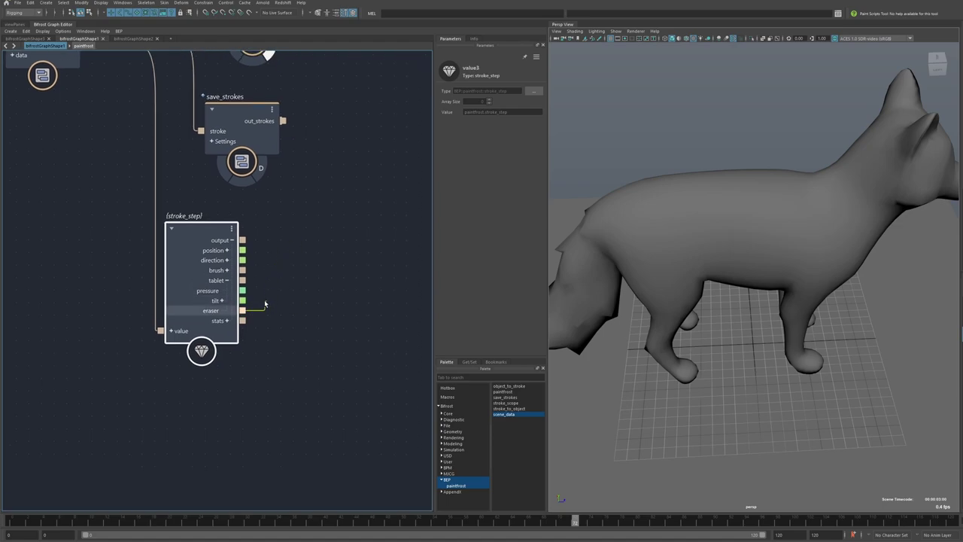
pyautogui.moveTo(265, 304); pyautogui.dragTo(277, 271)
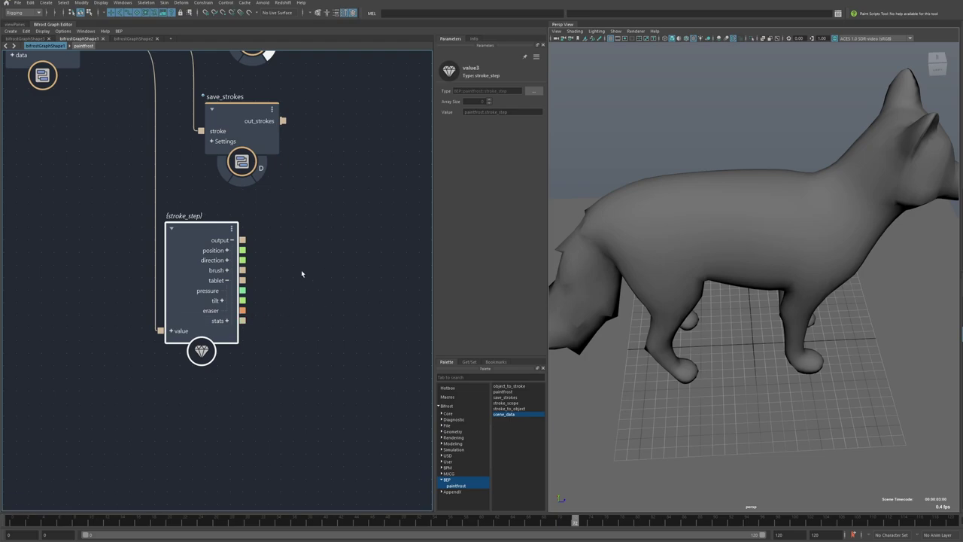
# Collapse the tablet output of the stroke_step value node and expand stats to examine its painting, flood, time and modifiers ports
pyautogui.click(227, 280)
pyautogui.click(226, 290)
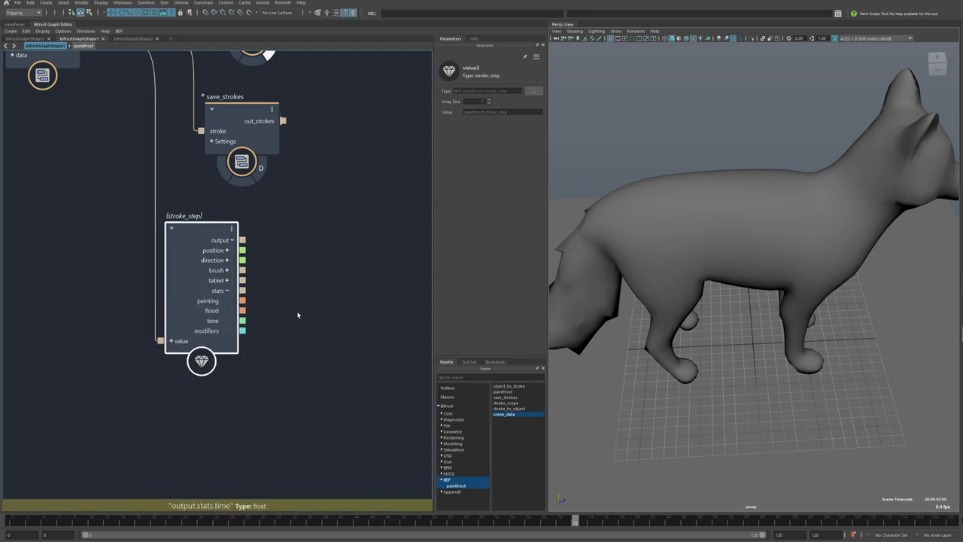
pyautogui.keyDown('alt'); pyautogui.moveTo(298, 315); pyautogui.dragTo(292, 293, button='middle'); pyautogui.keyUp('alt')
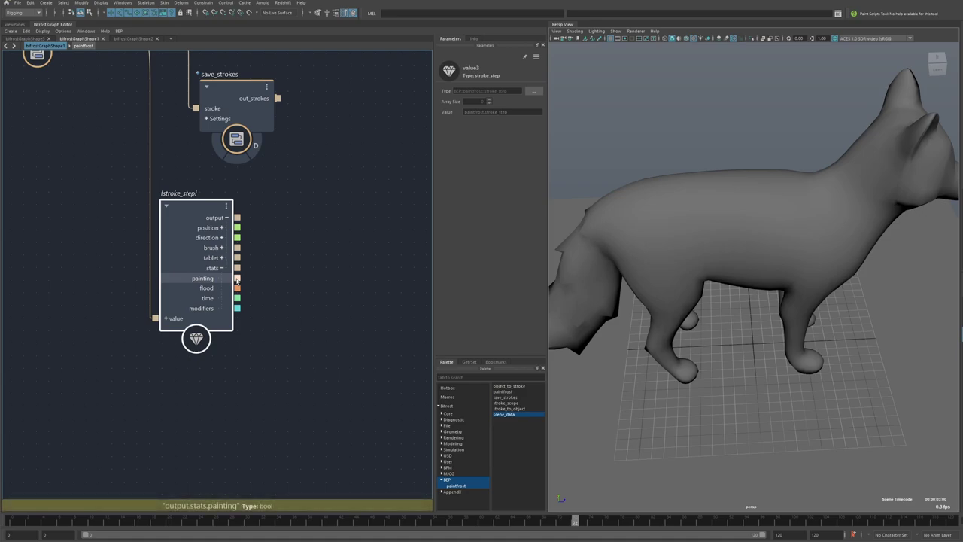
pyautogui.moveTo(273, 239)
pyautogui.mouseDown()
pyautogui.moveTo(271, 252)
pyautogui.moveTo(283, 242)
pyautogui.mouseUp()
pyautogui.moveTo(279, 205); pyautogui.dragTo(278, 269)
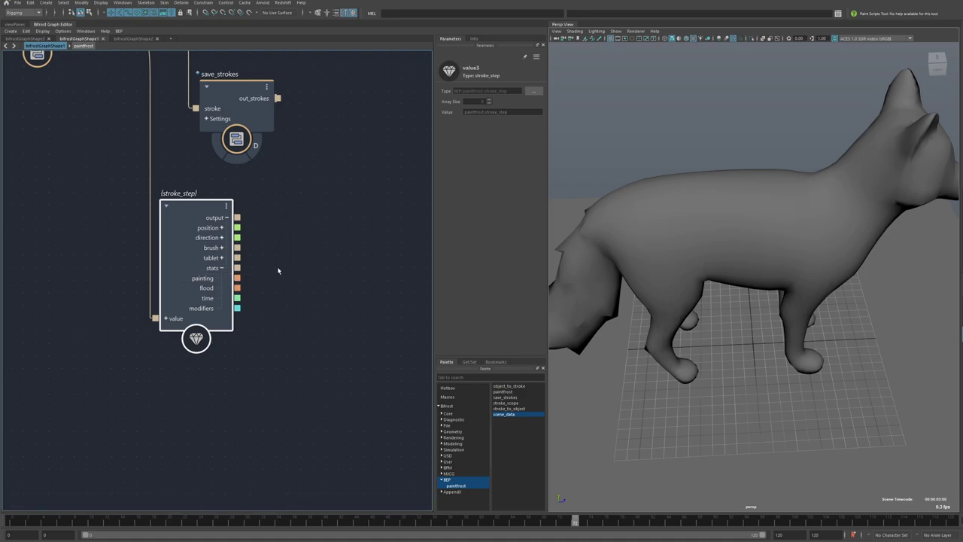
# Select the save_strokes node and examine its Save After Stroke setting
pyautogui.keyDown('alt'); pyautogui.moveTo(258, 228); pyautogui.dragTo(254, 287, button='middle'); pyautogui.keyUp('alt')
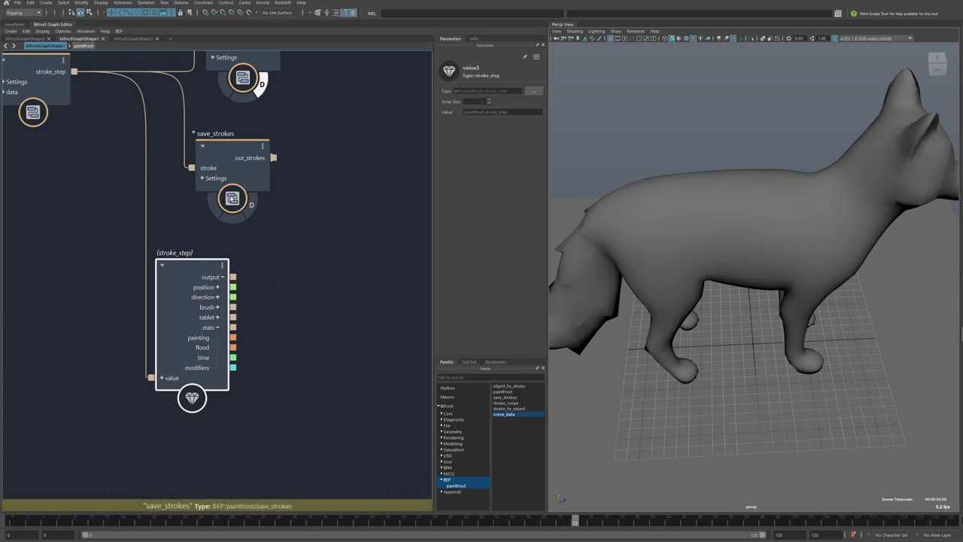
pyautogui.click(232, 198)
pyautogui.keyDown('alt'); pyautogui.moveTo(113, 163); pyautogui.dragTo(146, 181, button='middle'); pyautogui.keyUp('alt')
pyautogui.click(492, 184)
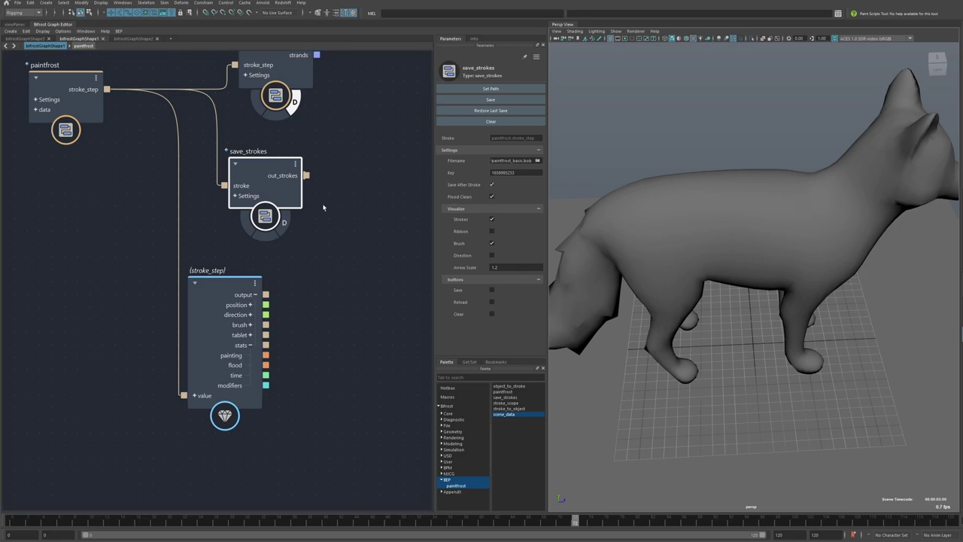
# Try pulling a wire from the painting port in the stats of the stroke_step value node
pyautogui.moveTo(266, 355); pyautogui.dragTo(294, 339)
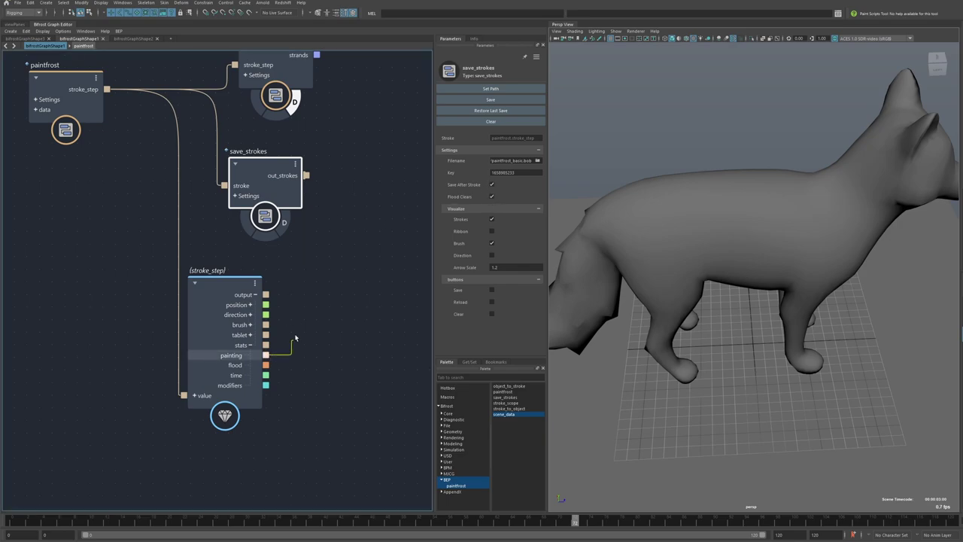
pyautogui.moveTo(311, 287); pyautogui.dragTo(313, 287)
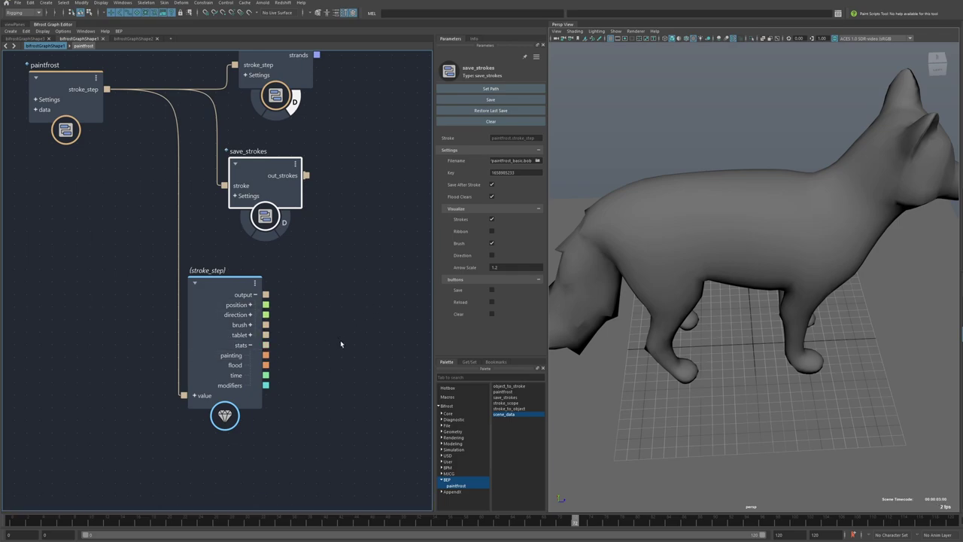
pyautogui.keyDown('alt'); pyautogui.moveTo(341, 344); pyautogui.dragTo(313, 309, button='middle'); pyautogui.keyUp('alt')
pyautogui.moveTo(290, 315); pyautogui.dragTo(288, 314)
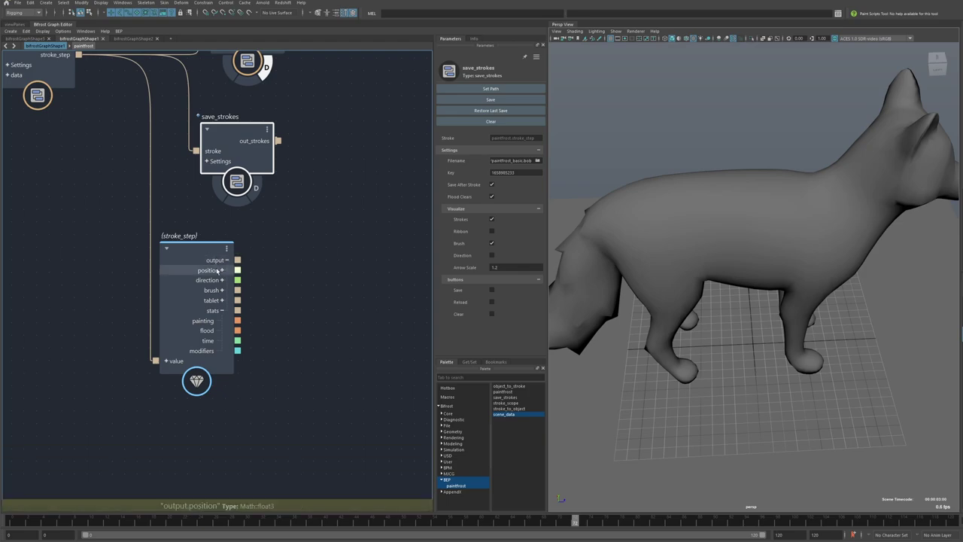
# Move the paintfrost node slightly down, run its Flood action and try pulling a wire from the stats flood port
pyautogui.moveTo(50, 80); pyautogui.dragTo(54, 103)
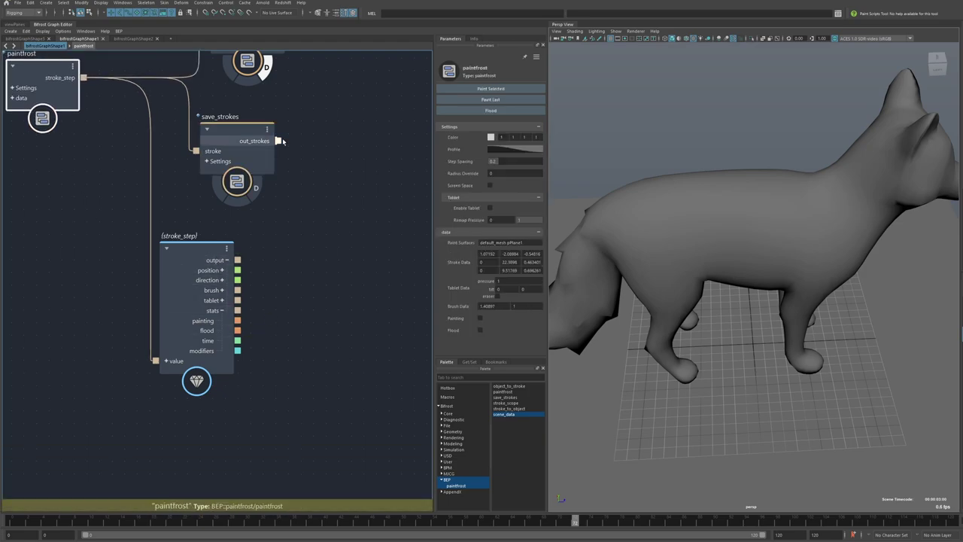
pyautogui.click(504, 112)
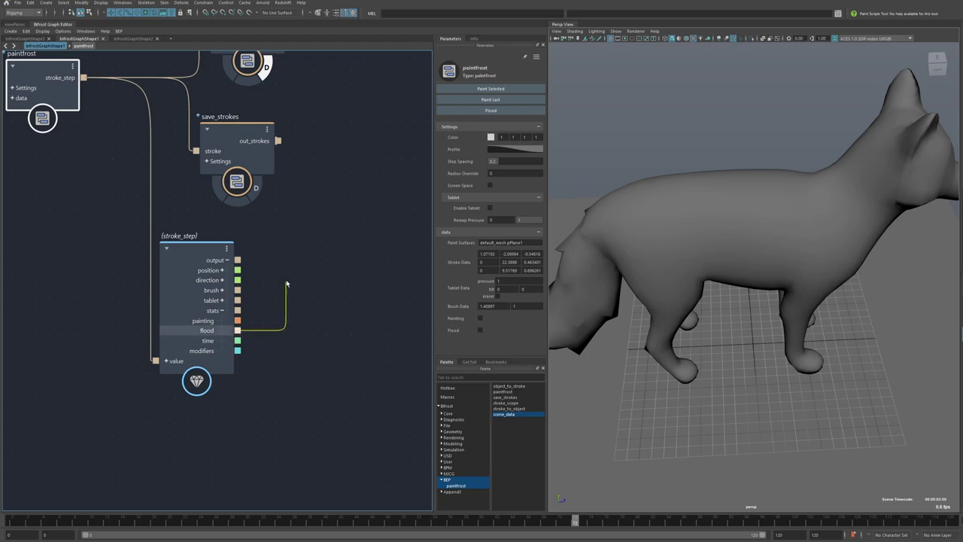
pyautogui.moveTo(281, 294); pyautogui.dragTo(292, 271)
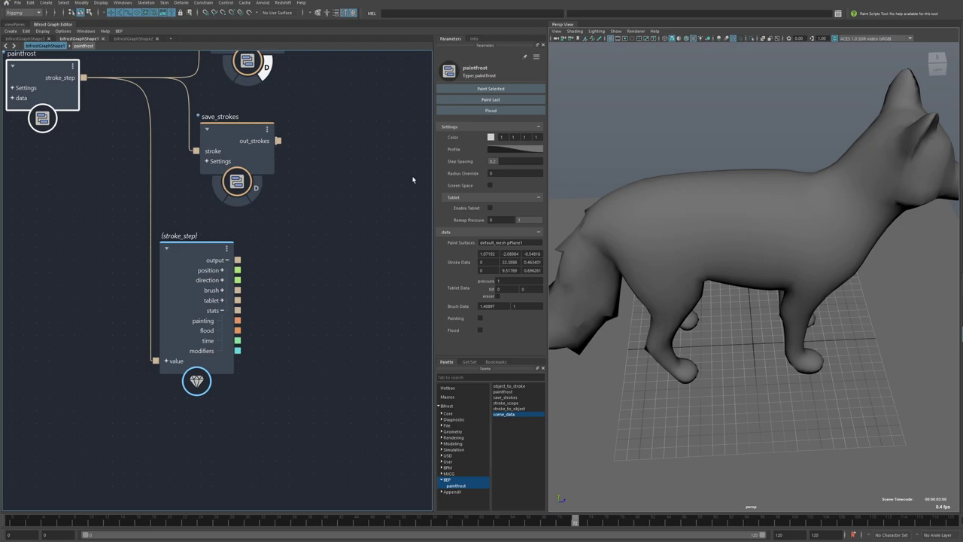
# Inspect the stroke_scope node's parameters and reselect the paintfrost node
pyautogui.keyDown('alt'); pyautogui.moveTo(317, 121); pyautogui.dragTo(327, 176, button='middle'); pyautogui.keyUp('alt')
pyautogui.click(259, 125)
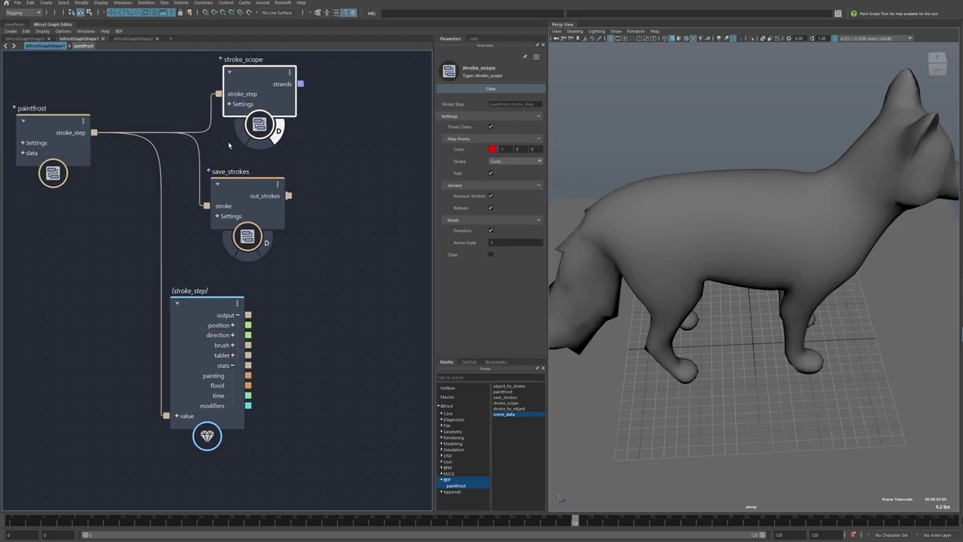
pyautogui.click(63, 142)
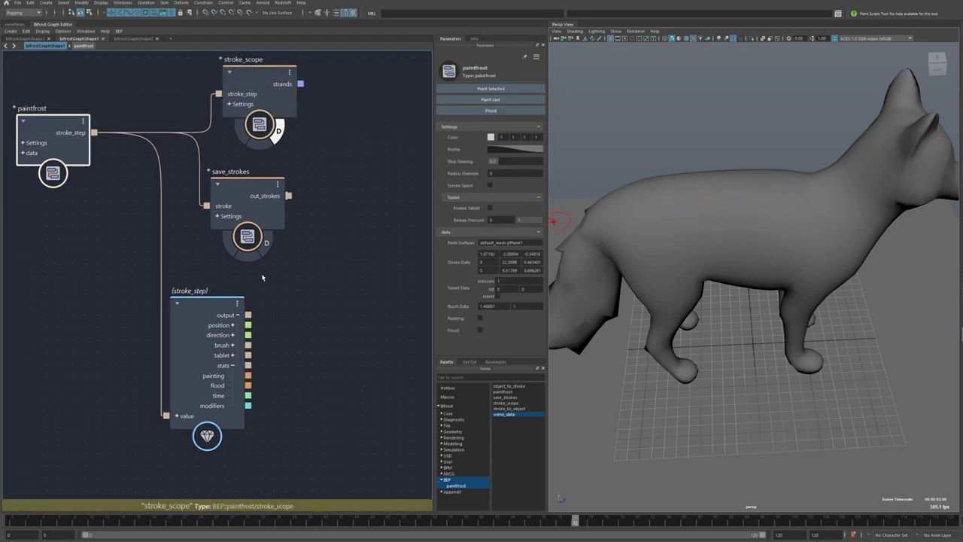
# Try pulling a wire from the time port in the stats of the stroke_step value node
pyautogui.keyDown('alt'); pyautogui.moveTo(302, 338); pyautogui.dragTo(294, 266, button='middle'); pyautogui.keyUp('alt')
pyautogui.scroll(2, 294, 266)
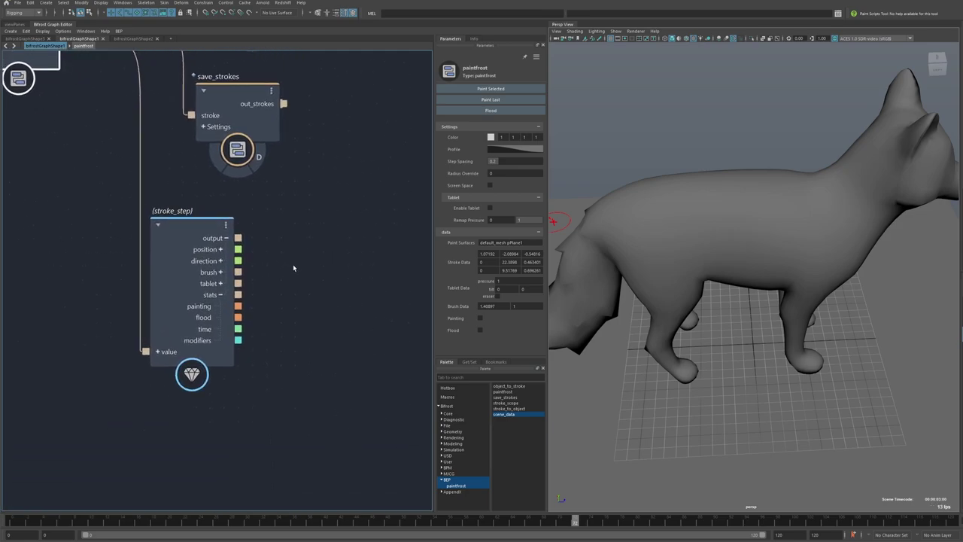
pyautogui.moveTo(237, 329); pyautogui.dragTo(287, 283)
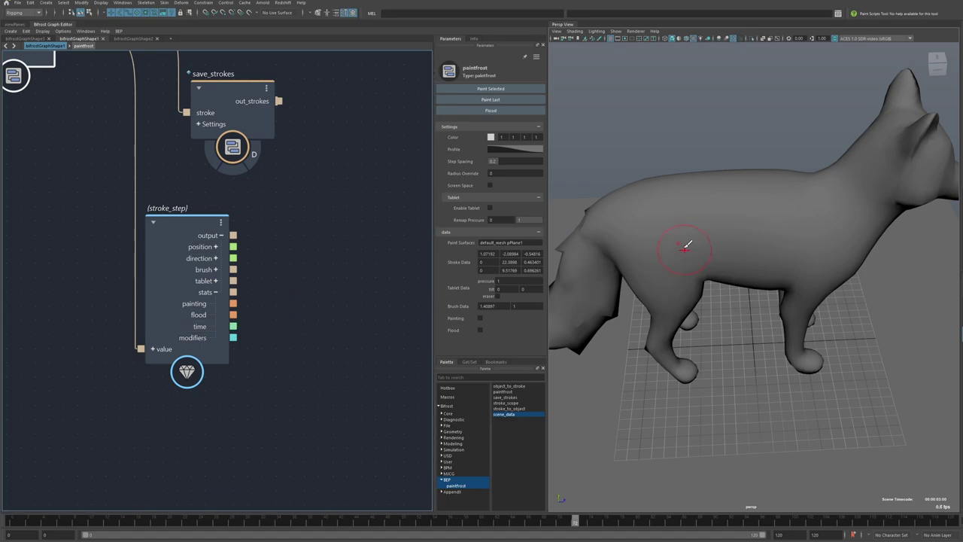
# Paint a long looping stroke around the side of the fox's body and up onto its neck
pyautogui.keyDown('alt'); pyautogui.moveTo(685, 244); pyautogui.dragTo(729, 220); pyautogui.keyUp('alt')
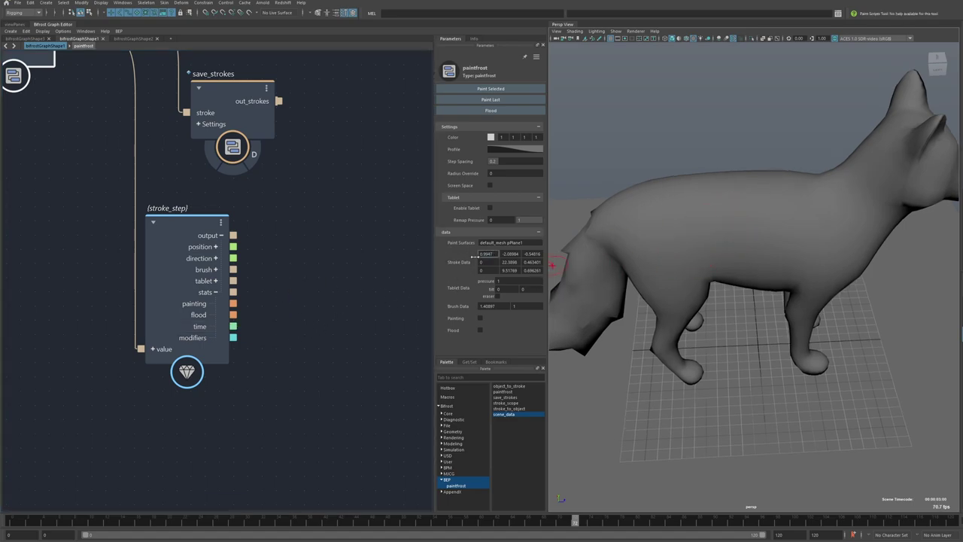
pyautogui.keyDown('alt'); pyautogui.moveTo(667, 224); pyautogui.dragTo(669, 241, button='middle'); pyautogui.keyUp('alt')
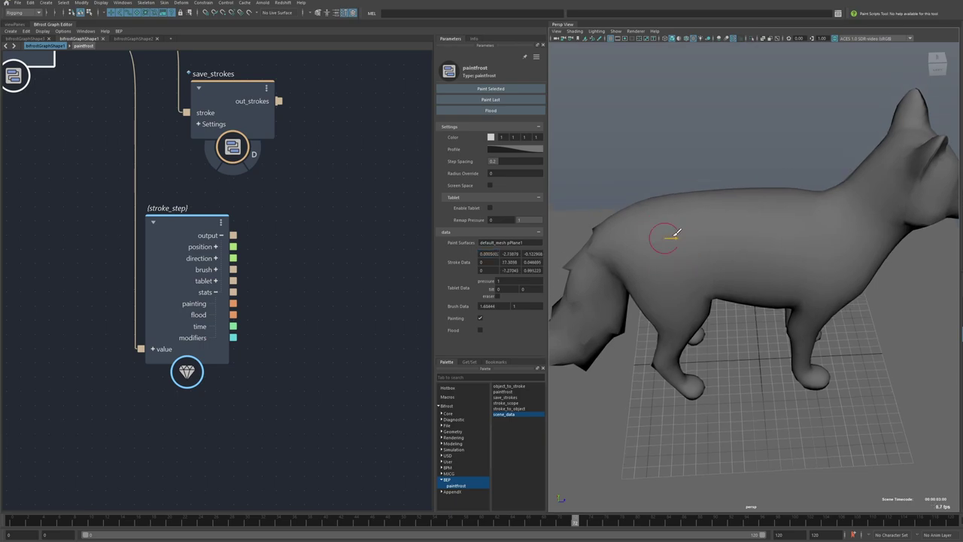
pyautogui.moveTo(676, 233)
pyautogui.mouseDown()
pyautogui.moveTo(789, 222)
pyautogui.moveTo(773, 270)
pyautogui.moveTo(672, 219)
pyautogui.moveTo(877, 219)
pyautogui.moveTo(884, 186)
pyautogui.moveTo(732, 251)
pyautogui.moveTo(741, 258)
pyautogui.mouseUp()
pyautogui.scroll(-4, 748, 268)
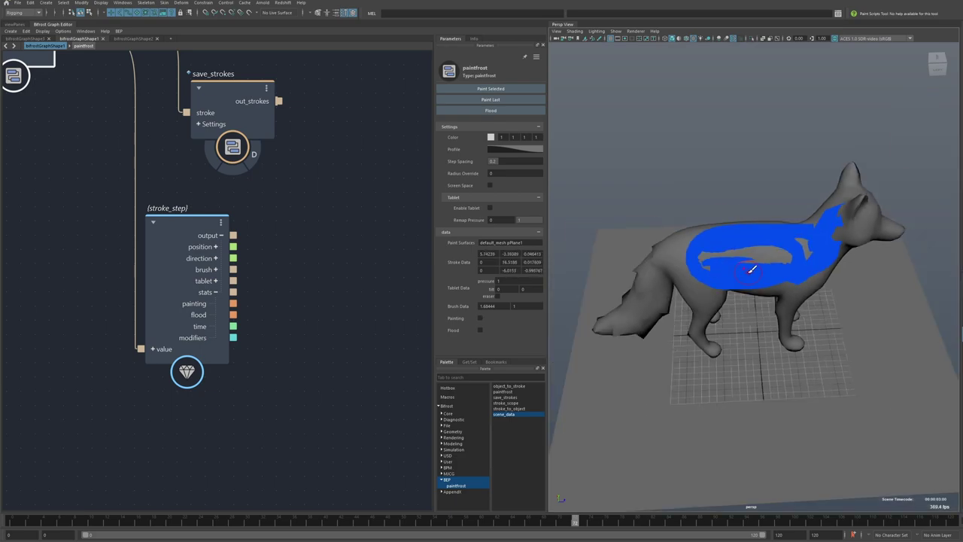
pyautogui.keyDown('alt'); pyautogui.moveTo(660, 241); pyautogui.dragTo(716, 241); pyautogui.keyUp('alt')
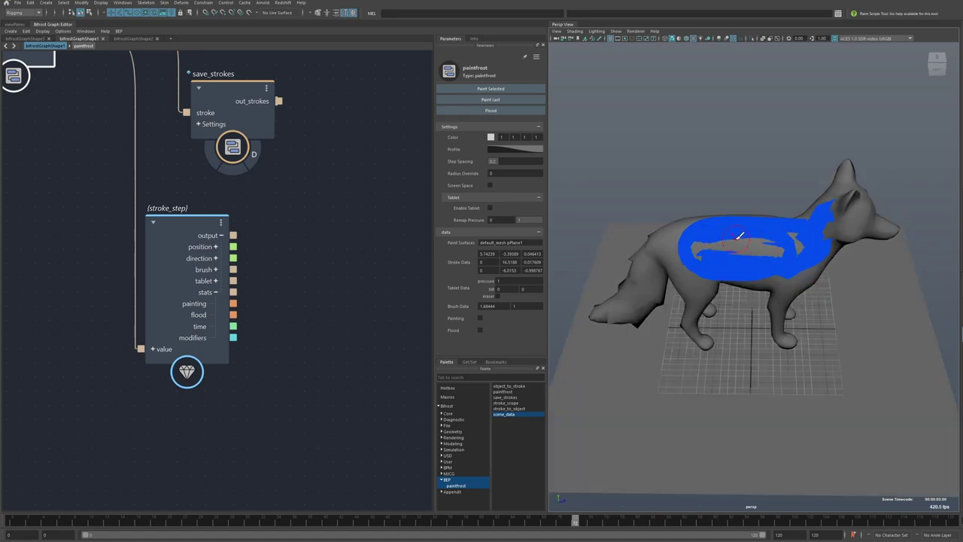
pyautogui.scroll(3, 711, 284)
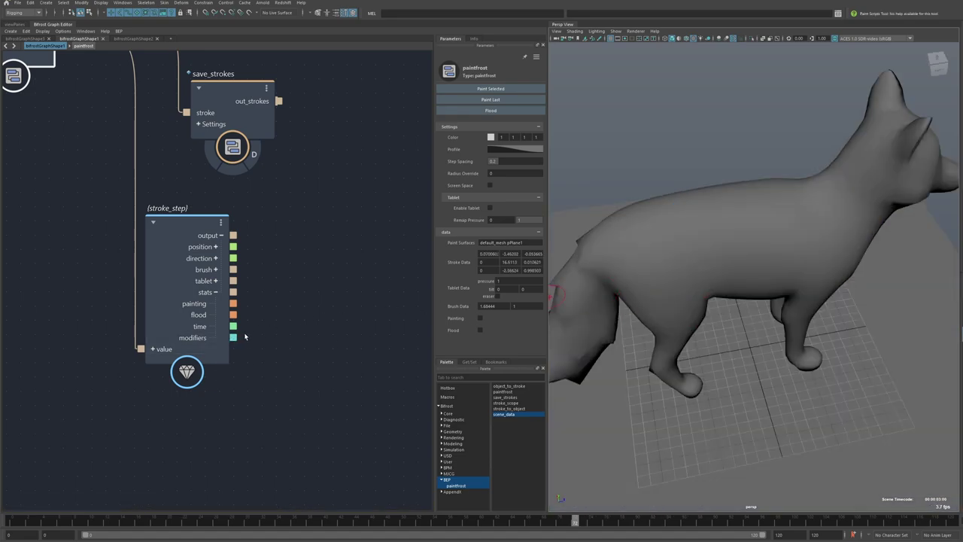
# Paint two overlapping looped strokes in different display colors on the side of the fox's body
pyautogui.keyDown('alt'); pyautogui.moveTo(648, 255); pyautogui.dragTo(422, 303); pyautogui.keyUp('alt')
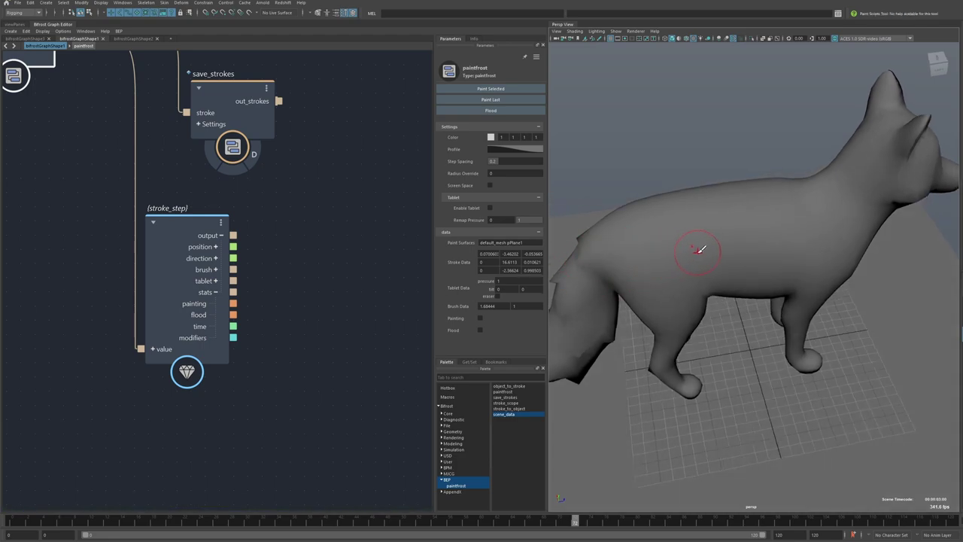
pyautogui.scroll(3, 678, 273)
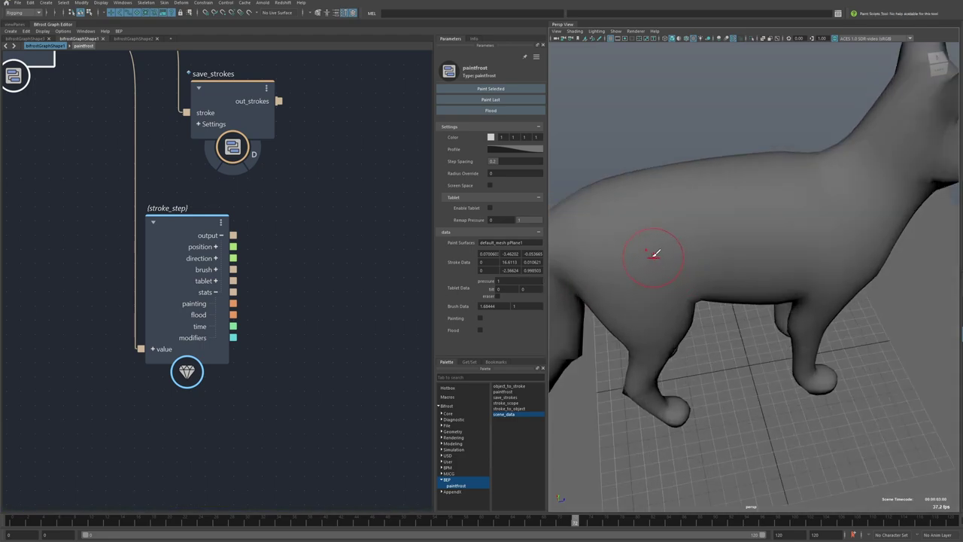
pyautogui.moveTo(655, 254)
pyautogui.keyDown('alt'); pyautogui.mouseDown()
pyautogui.moveTo(679, 260)
pyautogui.moveTo(786, 197)
pyautogui.moveTo(733, 252)
pyautogui.moveTo(634, 266)
pyautogui.mouseUp(); pyautogui.keyUp('alt')
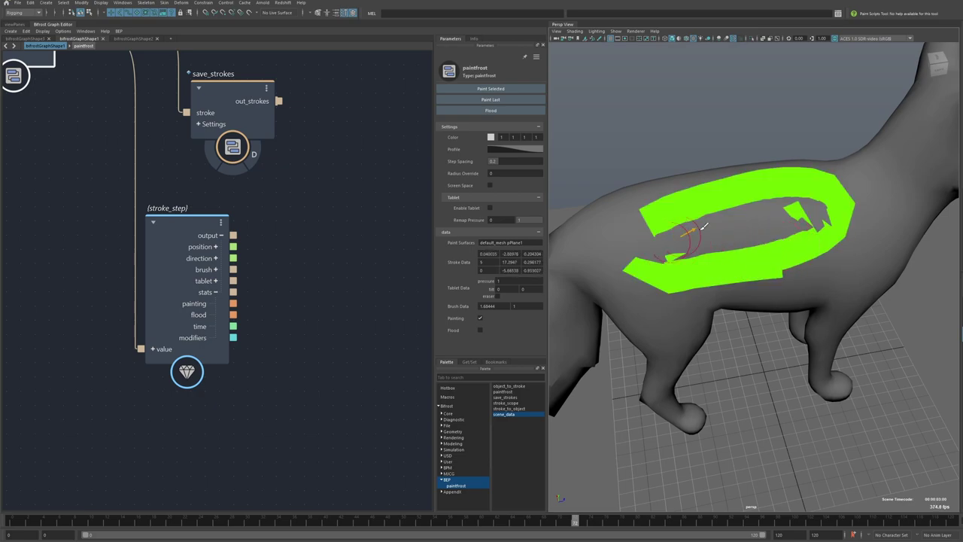
pyautogui.moveTo(753, 197)
pyautogui.mouseDown()
pyautogui.moveTo(865, 205)
pyautogui.moveTo(722, 277)
pyautogui.moveTo(816, 207)
pyautogui.moveTo(685, 266)
pyautogui.mouseUp()
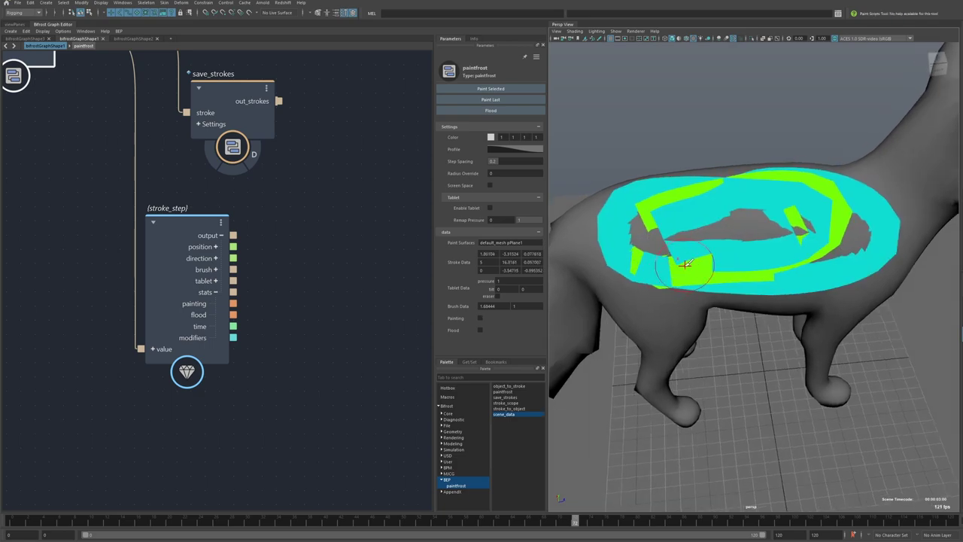
# Paint a densely stepped stroke on the fox's back with Step Spacing 0.1 and clear it with Flood
pyautogui.keyDown('alt'); pyautogui.moveTo(684, 264); pyautogui.dragTo(654, 306); pyautogui.keyUp('alt')
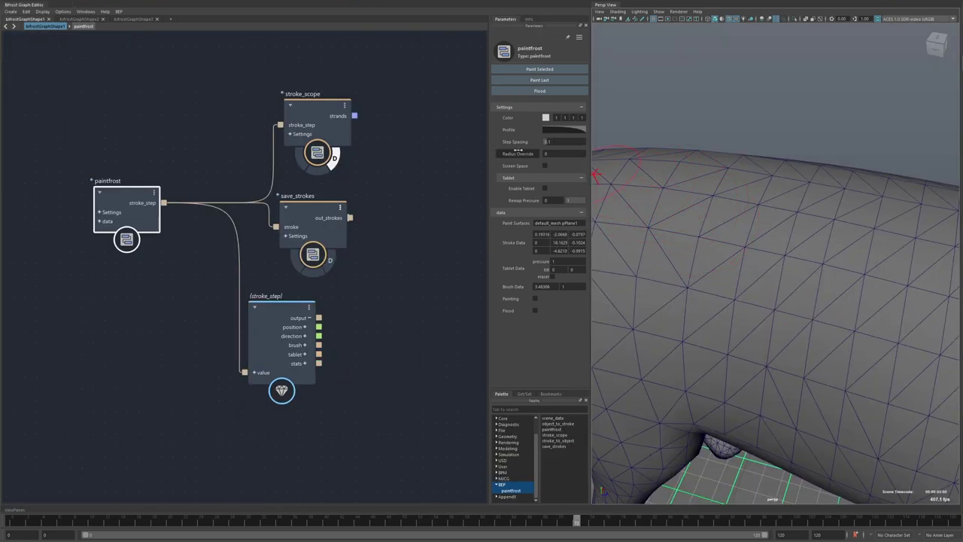
pyautogui.moveTo(648, 197)
pyautogui.mouseDown()
pyautogui.moveTo(897, 234)
pyautogui.moveTo(730, 251)
pyautogui.moveTo(637, 215)
pyautogui.moveTo(692, 193)
pyautogui.moveTo(809, 182)
pyautogui.mouseUp()
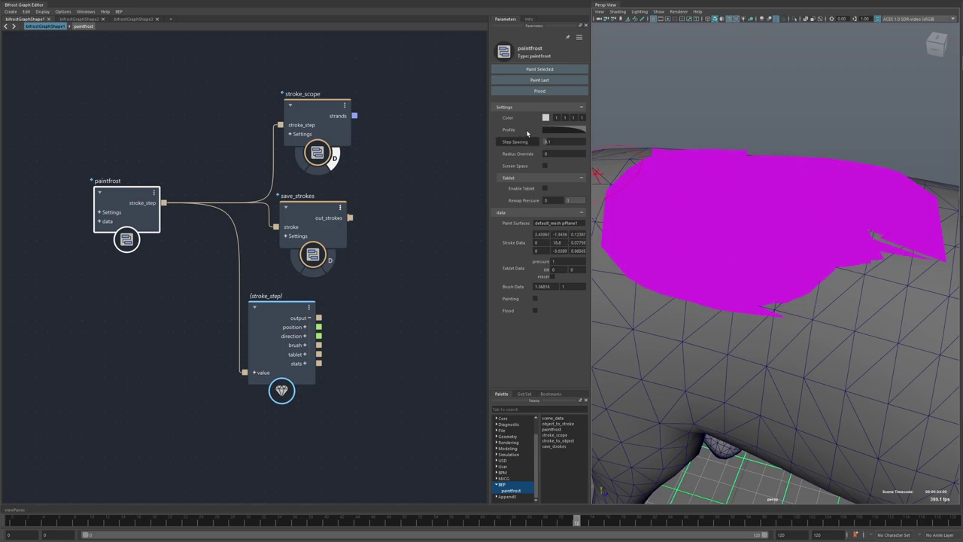
pyautogui.click(514, 94)
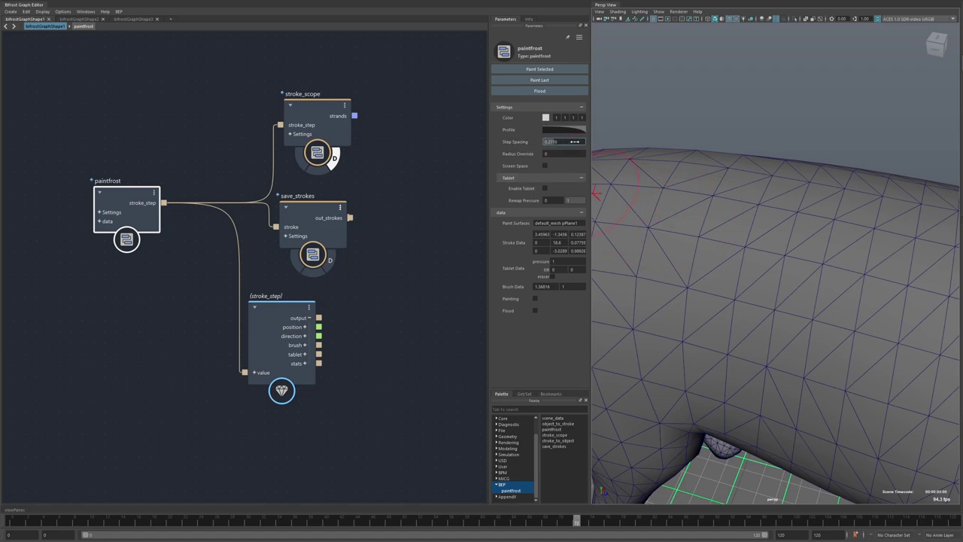
# Paint strokes across the fox's back with Step Spacing at about 0.39 and clear them with Flood
pyautogui.moveTo(624, 197)
pyautogui.mouseDown()
pyautogui.moveTo(801, 218)
pyautogui.moveTo(936, 252)
pyautogui.moveTo(688, 270)
pyautogui.moveTo(616, 261)
pyautogui.mouseUp()
pyautogui.scroll(-5, 723, 259)
pyautogui.click(510, 91)
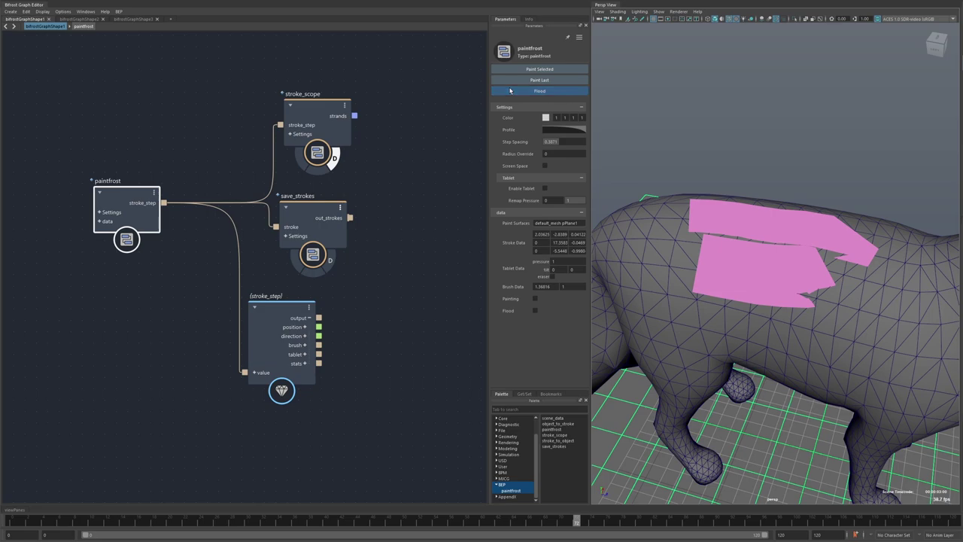
# Paint back and forth along the fox's body with a much larger brush to show widely spaced stroke steps
pyautogui.keyDown('alt'); pyautogui.moveTo(681, 223); pyautogui.dragTo(678, 251); pyautogui.keyUp('alt')
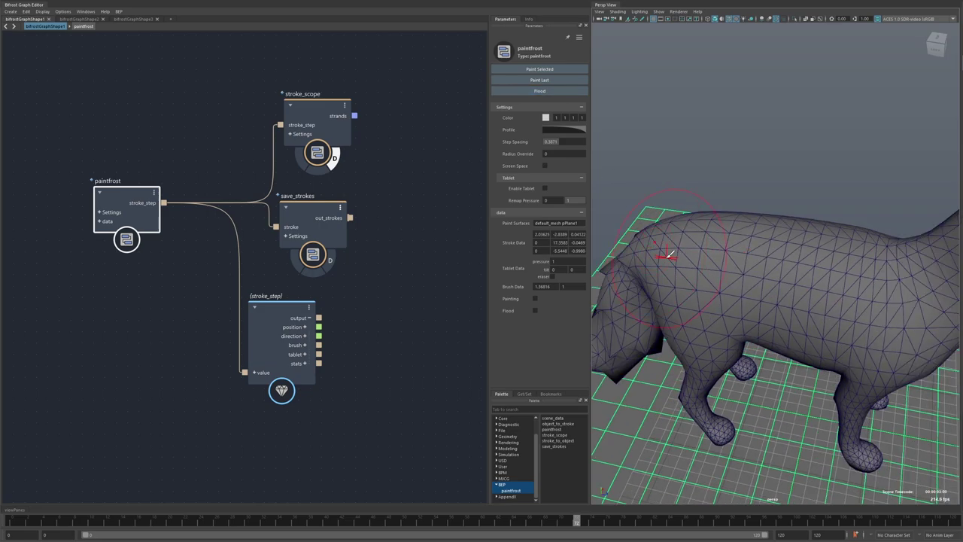
pyautogui.moveTo(835, 268)
pyautogui.mouseDown()
pyautogui.moveTo(914, 280)
pyautogui.moveTo(648, 258)
pyautogui.mouseUp()
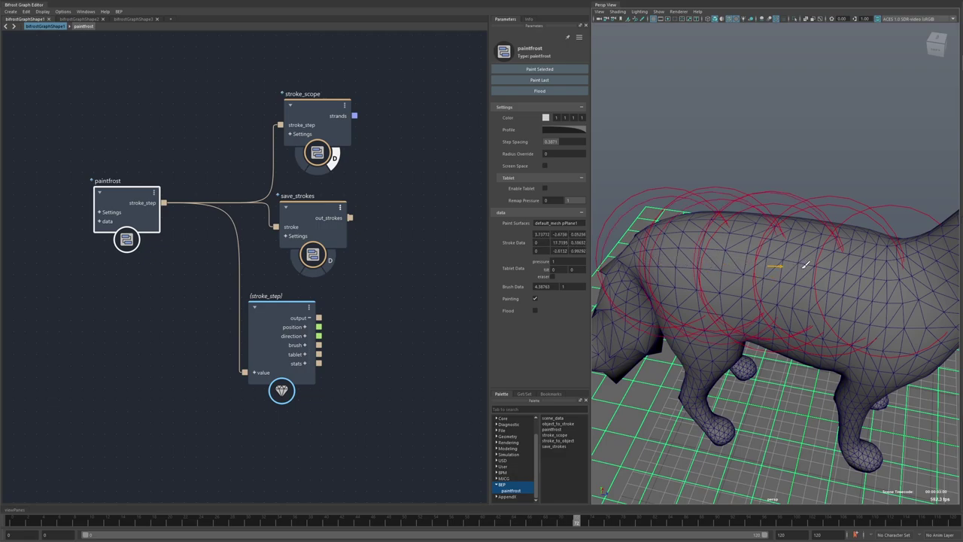
pyautogui.keyDown('alt'); pyautogui.moveTo(728, 247); pyautogui.dragTo(735, 254, button='middle'); pyautogui.keyUp('alt')
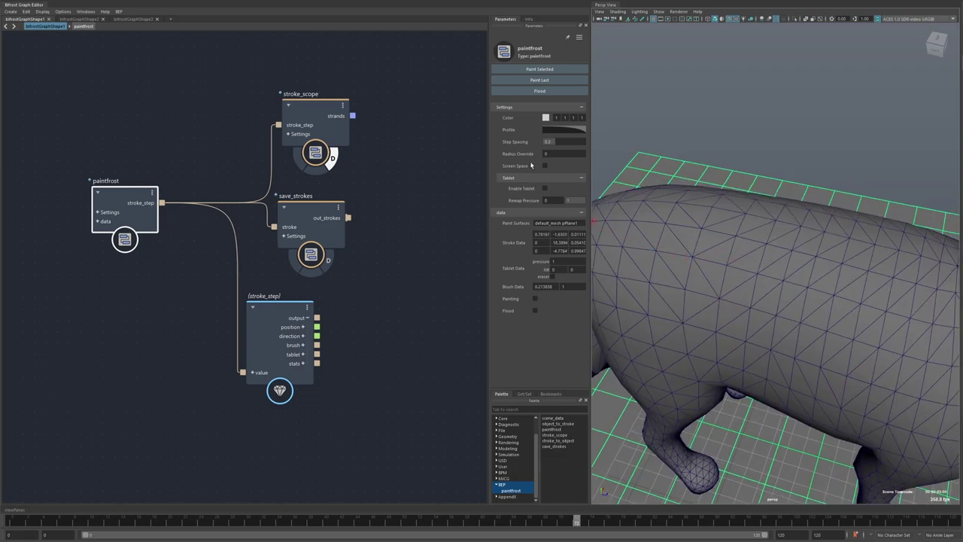
# Paint a stroke along the fox's back with a very small brush to show its direction arrow
pyautogui.scroll(5, 683, 217)
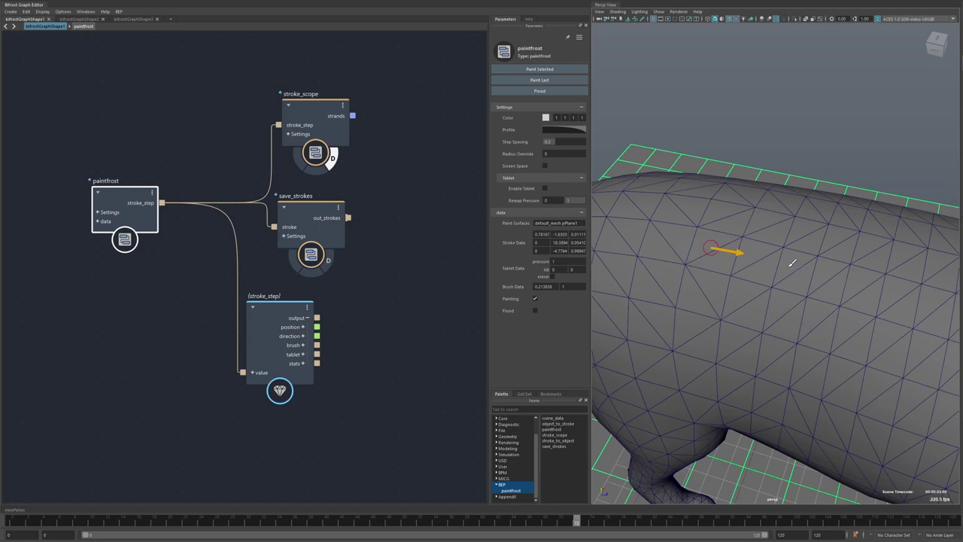
pyautogui.moveTo(786, 251)
pyautogui.mouseDown()
pyautogui.moveTo(780, 243)
pyautogui.moveTo(790, 250)
pyautogui.moveTo(774, 260)
pyautogui.mouseUp()
pyautogui.scroll(-3, 742, 265)
pyautogui.scroll(-1, 723, 259)
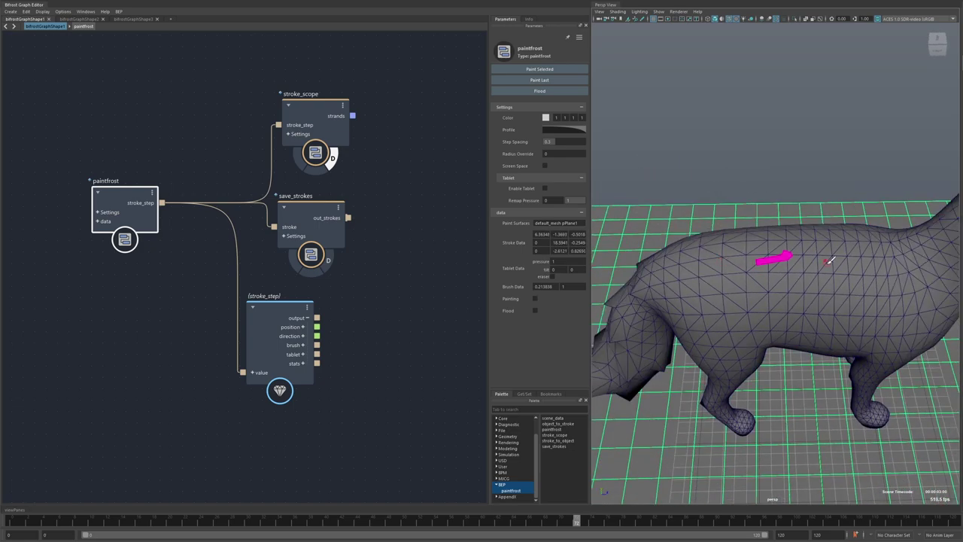
# Set paintfrost's Radius Override to 1 and paint a looping stroke across the fox's flank
pyautogui.scroll(1, 824, 263)
pyautogui.moveTo(788, 267)
pyautogui.keyDown('alt'); pyautogui.mouseDown(button='middle')
pyautogui.moveTo(751, 262)
pyautogui.moveTo(779, 259)
pyautogui.mouseUp(button='middle'); pyautogui.keyUp('alt')
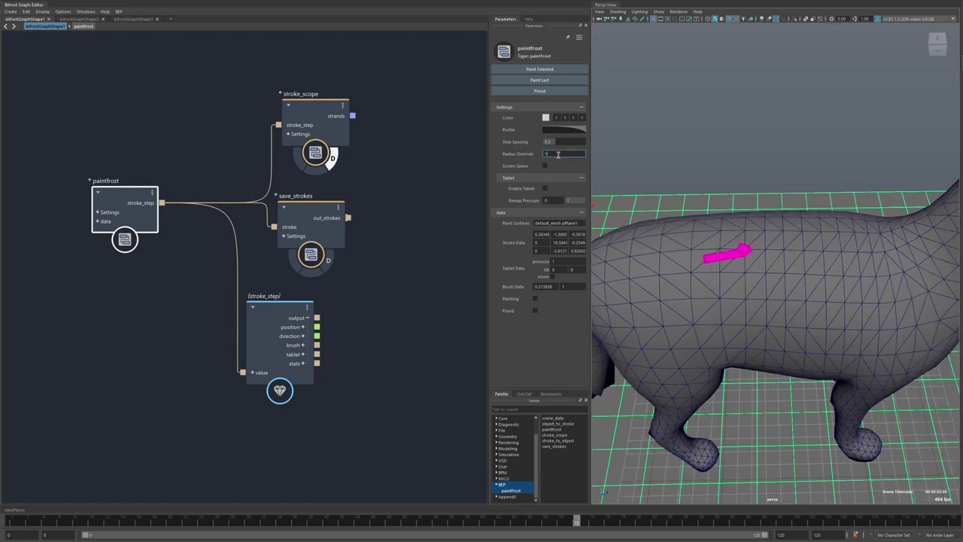
pyautogui.keyDown('alt'); pyautogui.moveTo(745, 248); pyautogui.dragTo(727, 250, button='middle'); pyautogui.keyUp('alt')
pyautogui.moveTo(692, 286)
pyautogui.mouseDown()
pyautogui.moveTo(816, 287)
pyautogui.moveTo(812, 259)
pyautogui.moveTo(764, 319)
pyautogui.moveTo(728, 252)
pyautogui.moveTo(707, 320)
pyautogui.moveTo(641, 267)
pyautogui.moveTo(644, 255)
pyautogui.mouseUp()
pyautogui.hotkey('ctrl', 'a')
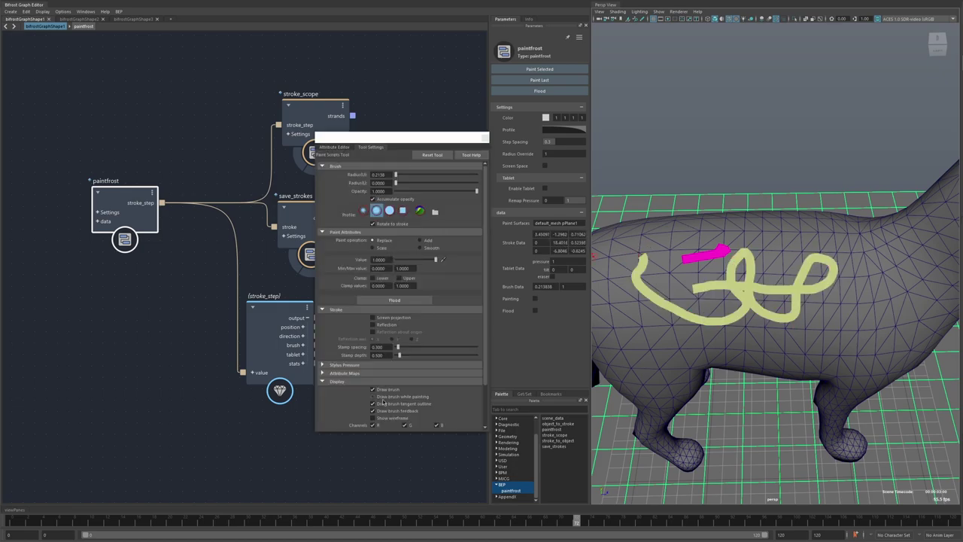
pyautogui.hotkey('ctrl', 'a')
# Paint a winding stroke along the fox's back above the looping one, plus further short strokes near the shoulder
pyautogui.keyDown('alt'); pyautogui.moveTo(775, 288); pyautogui.dragTo(775, 297); pyautogui.keyUp('alt')
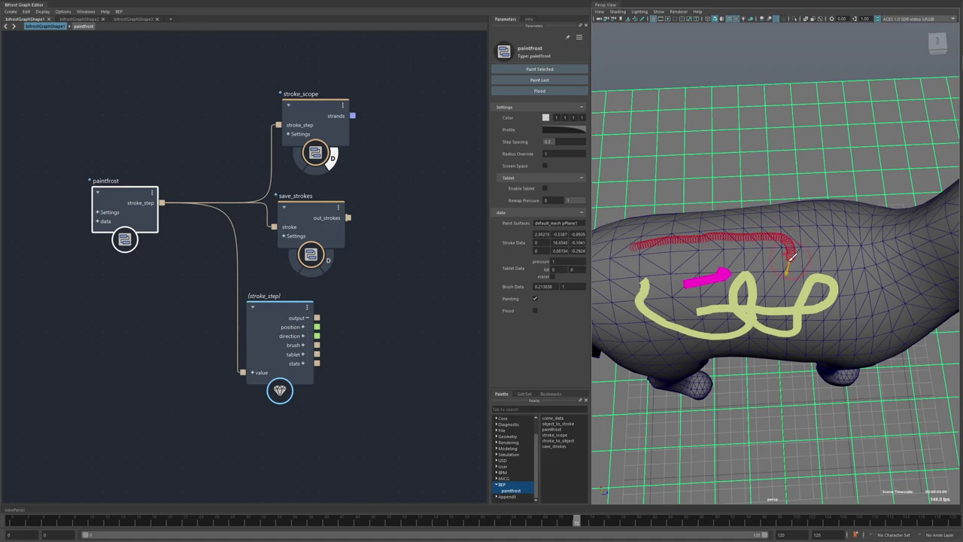
pyautogui.moveTo(792, 255); pyautogui.dragTo(769, 254)
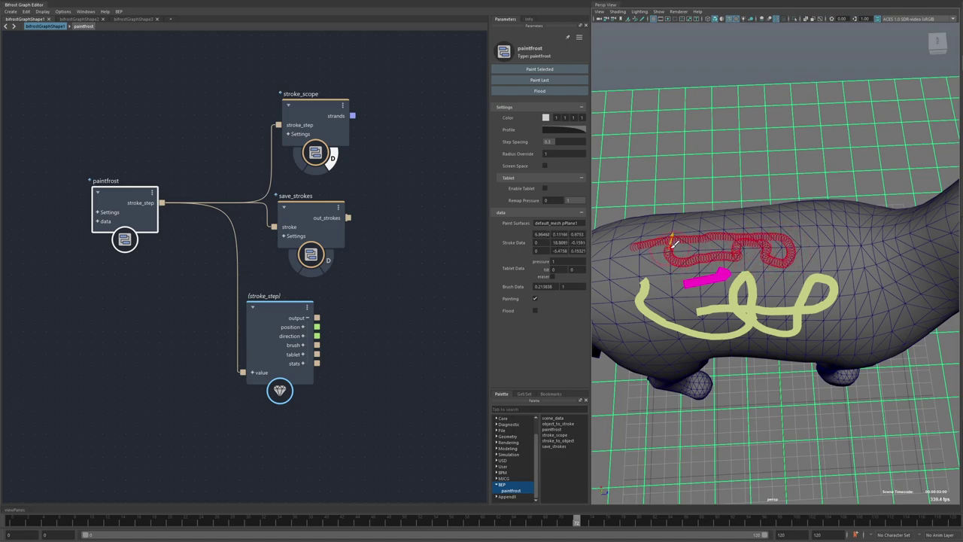
pyautogui.moveTo(811, 258); pyautogui.dragTo(728, 247)
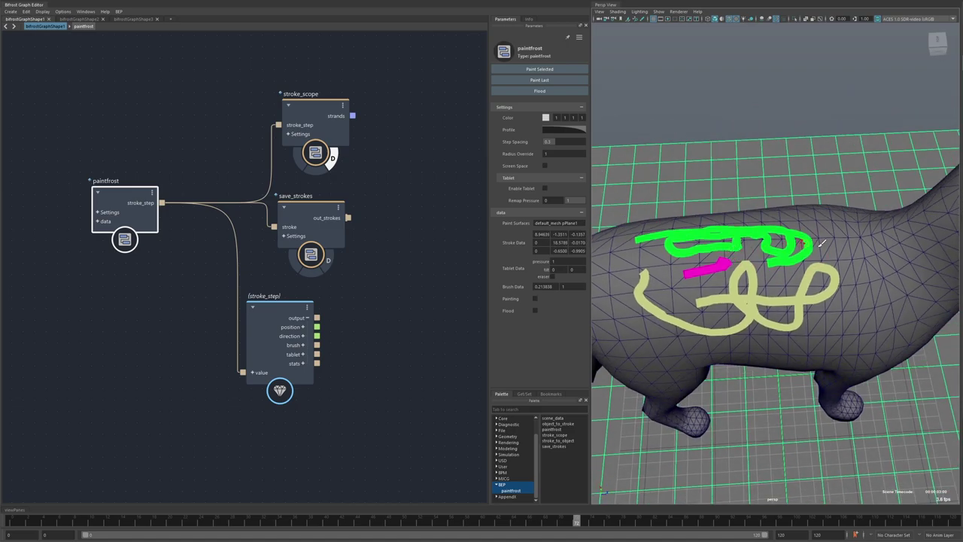
pyautogui.moveTo(822, 242)
pyautogui.keyDown('alt'); pyautogui.mouseDown()
pyautogui.moveTo(857, 277)
pyautogui.moveTo(788, 258)
pyautogui.mouseUp(); pyautogui.keyUp('alt')
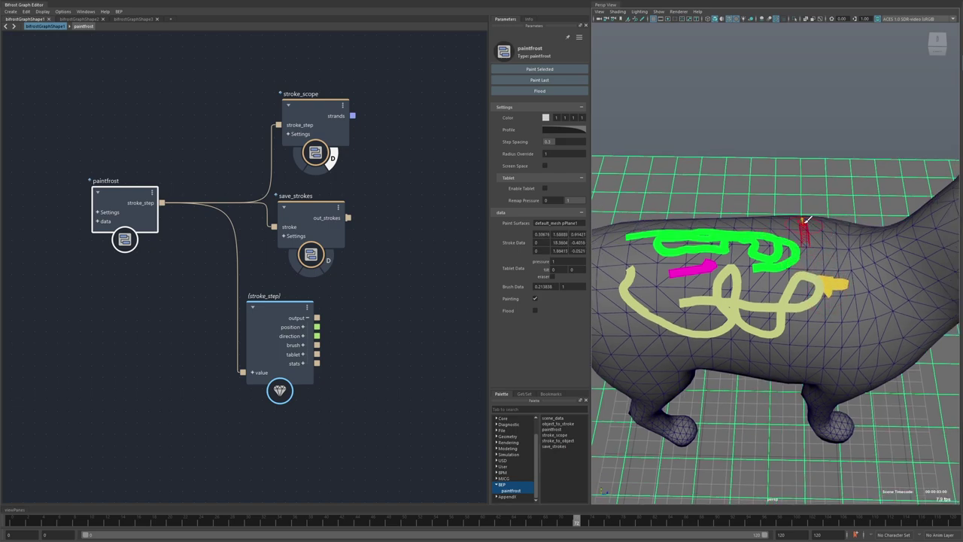
pyautogui.moveTo(828, 249)
pyautogui.mouseDown()
pyautogui.moveTo(889, 264)
pyautogui.moveTo(820, 263)
pyautogui.mouseUp()
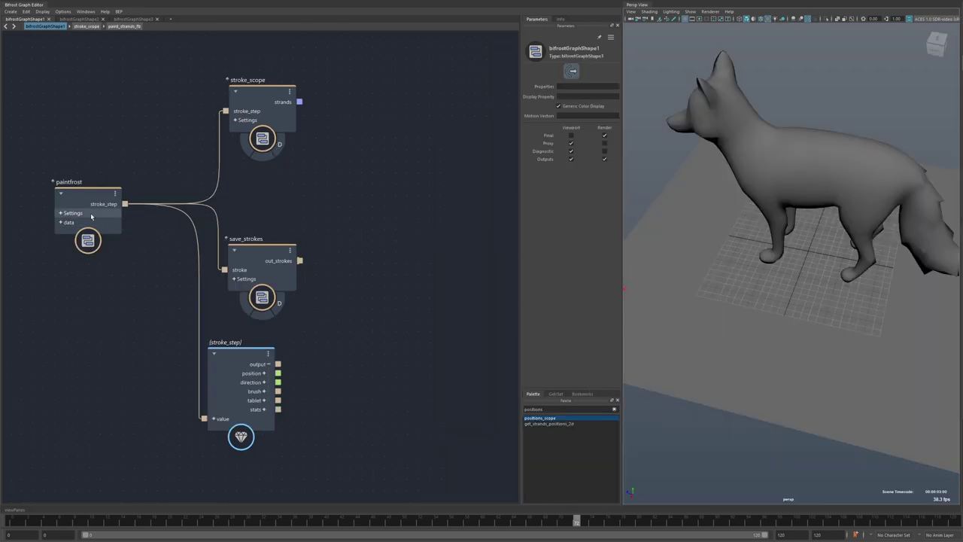
# Create an empty compound, connect paintfrost's stroke_step output to it, and open the compound
pyautogui.click(87, 182)
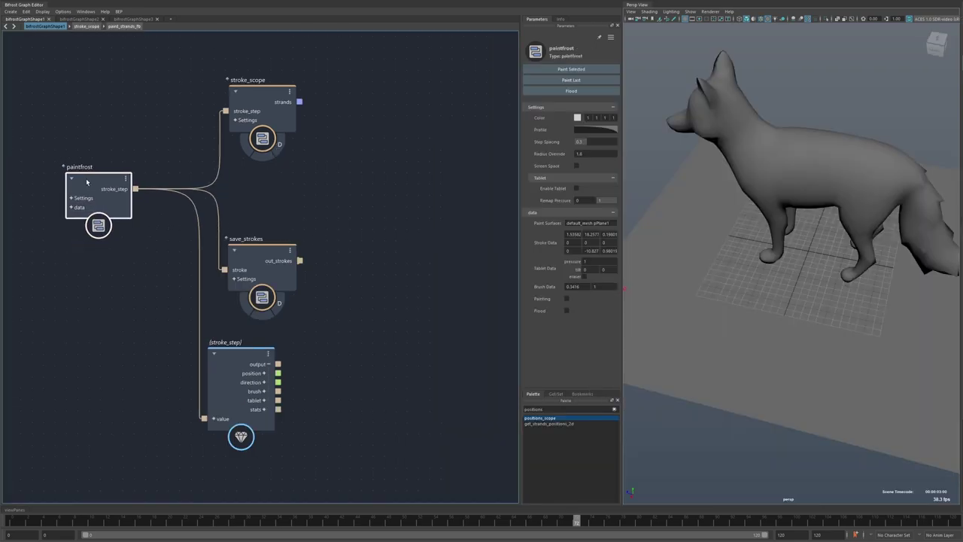
pyautogui.keyDown('alt'); pyautogui.moveTo(411, 185); pyautogui.dragTo(390, 203, button='middle'); pyautogui.keyUp('alt')
pyautogui.click(389, 203)
pyautogui.hotkey('ctrl', 'g')
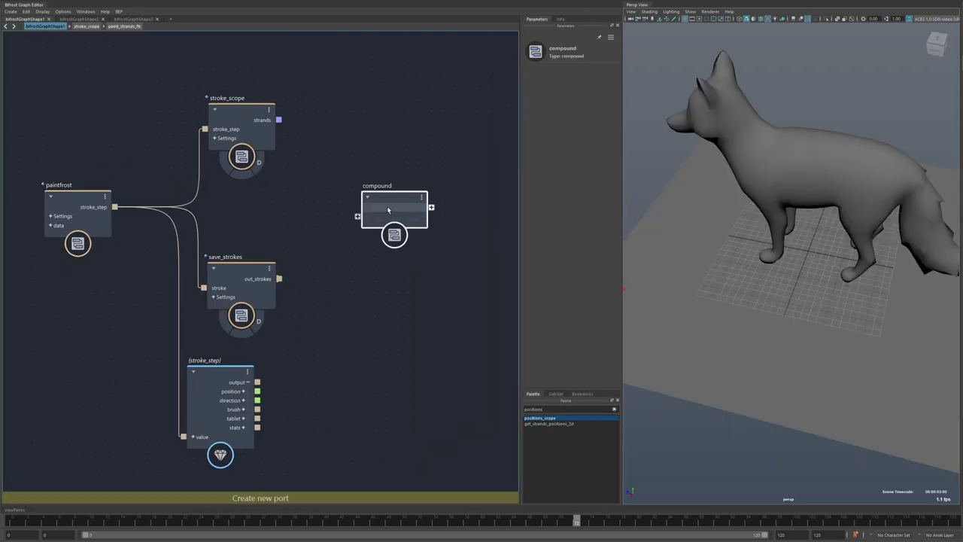
pyautogui.moveTo(388, 210); pyautogui.dragTo(366, 206)
pyautogui.moveTo(115, 207); pyautogui.dragTo(355, 218)
pyautogui.doubleClick(355, 224)
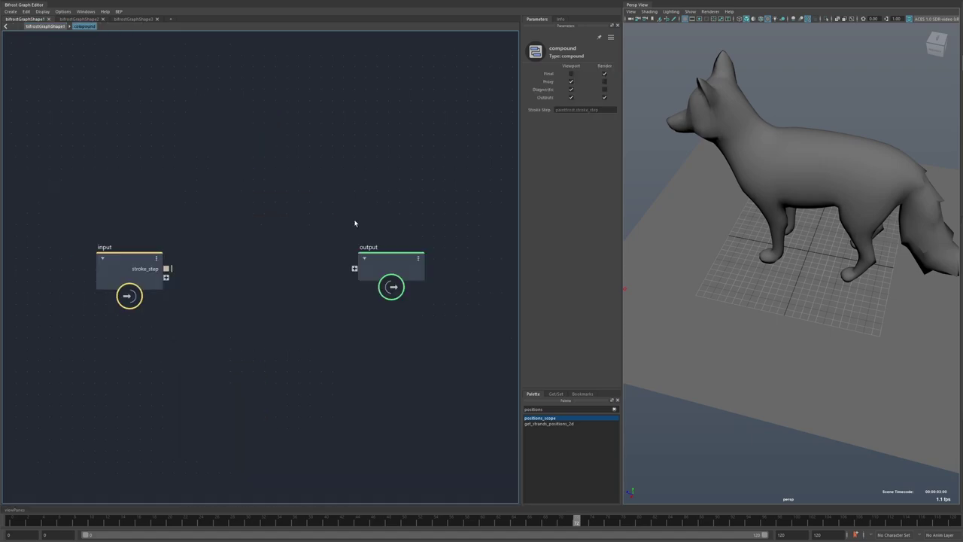
# Add a stroke_step value node inside the compound, connect the input's stroke_step to its value, and space out the nodes
pyautogui.scroll(-2, 332, 222)
pyautogui.moveTo(195, 243); pyautogui.dragTo(159, 228)
pyautogui.moveTo(199, 200); pyautogui.dragTo(199, 171)
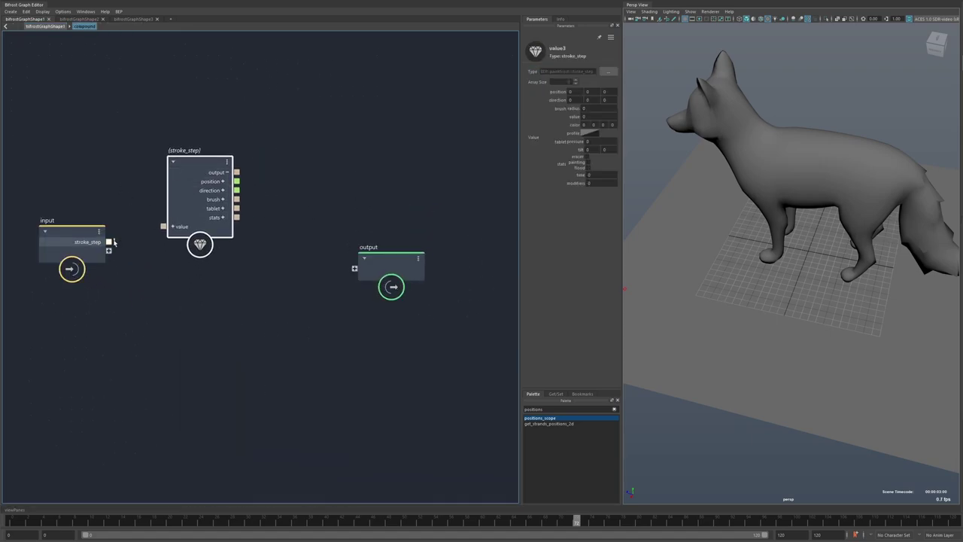
pyautogui.moveTo(111, 241); pyautogui.dragTo(167, 227)
pyautogui.moveTo(379, 267); pyautogui.dragTo(415, 260)
# Add a build_array node fed by the stroke_step's position and by a new input port on the compound
pyautogui.click(348, 259)
pyautogui.press('Tab')
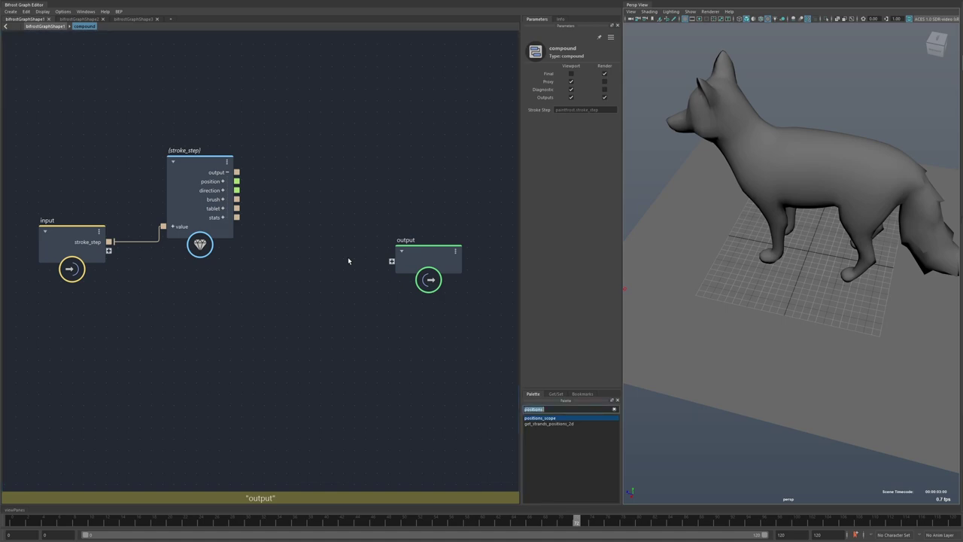
pyautogui.write('bui')
pyautogui.press('Down')
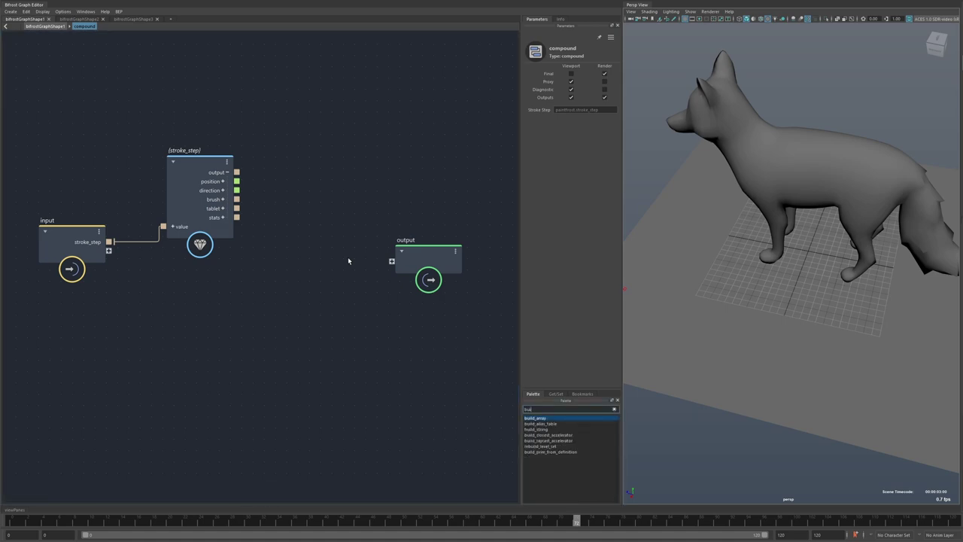
pyautogui.press('Return')
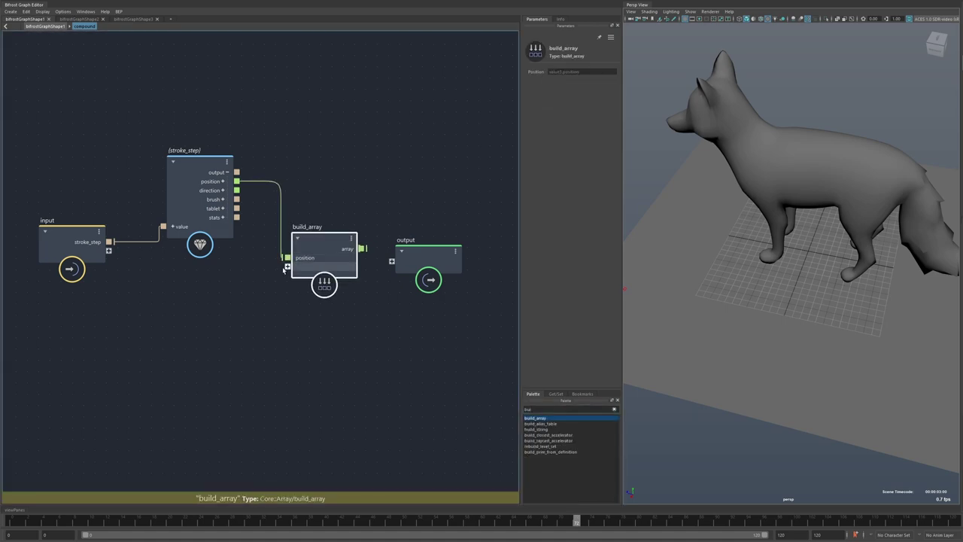
pyautogui.moveTo(287, 267); pyautogui.dragTo(109, 250)
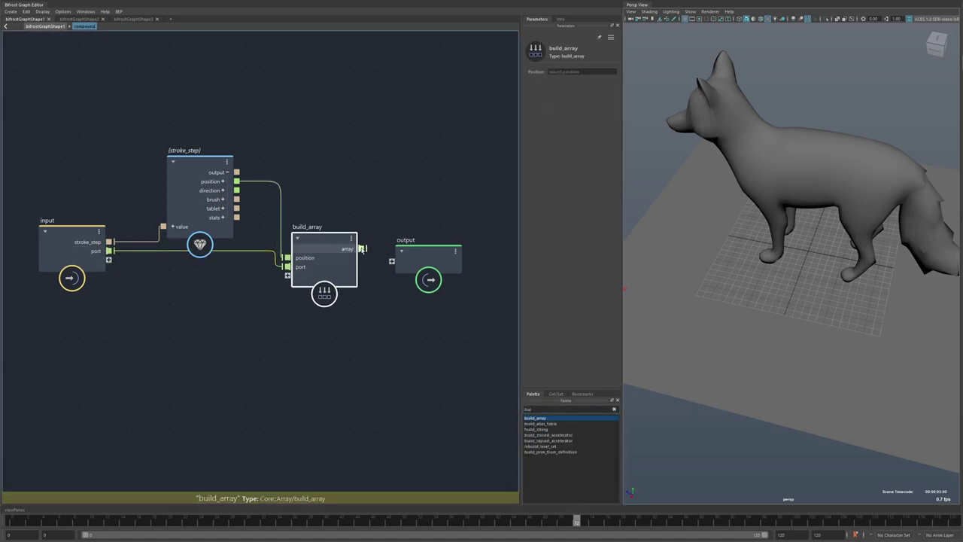
# Connect the array to the compound's output as feedback to the port input, and return to the top-level graph
pyautogui.moveTo(361, 248); pyautogui.dragTo(419, 251)
pyautogui.rightClick(419, 251)
pyautogui.moveTo(467, 331)
pyautogui.click(505, 332)
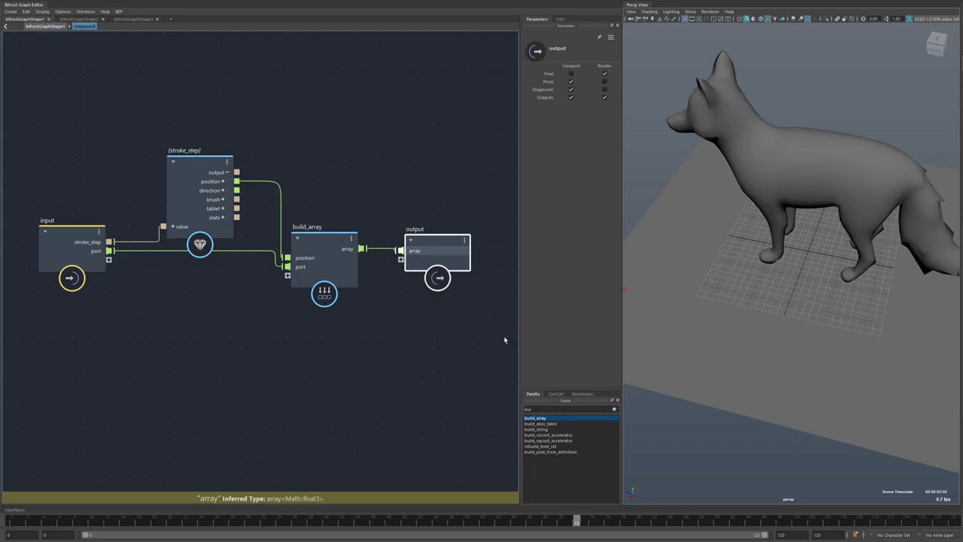
pyautogui.click(43, 26)
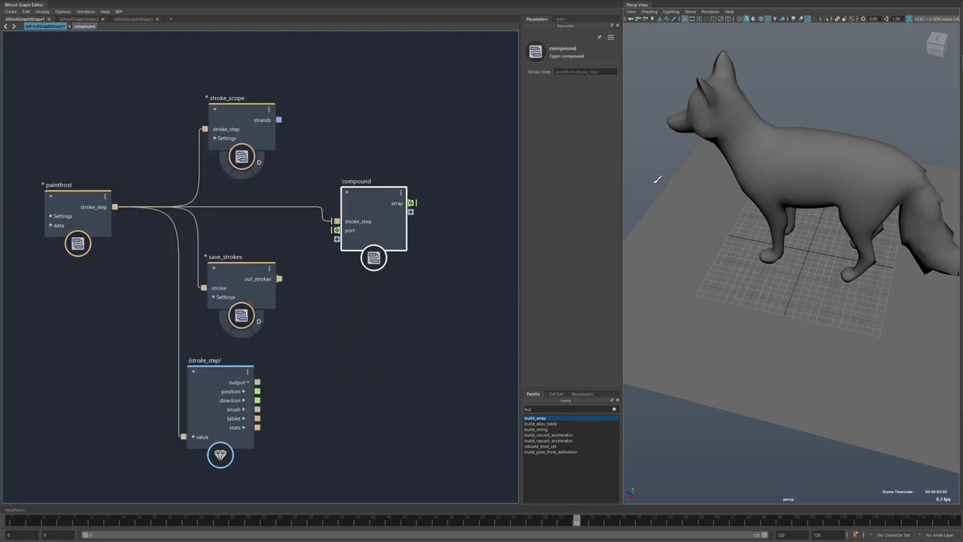
# Add a positions_scope node beside the compound and connect the compound's array output to its positions
pyautogui.moveTo(351, 277); pyautogui.dragTo(273, 290, button='middle')
pyautogui.moveTo(451, 225); pyautogui.dragTo(413, 227, button='middle')
pyautogui.press('Tab')
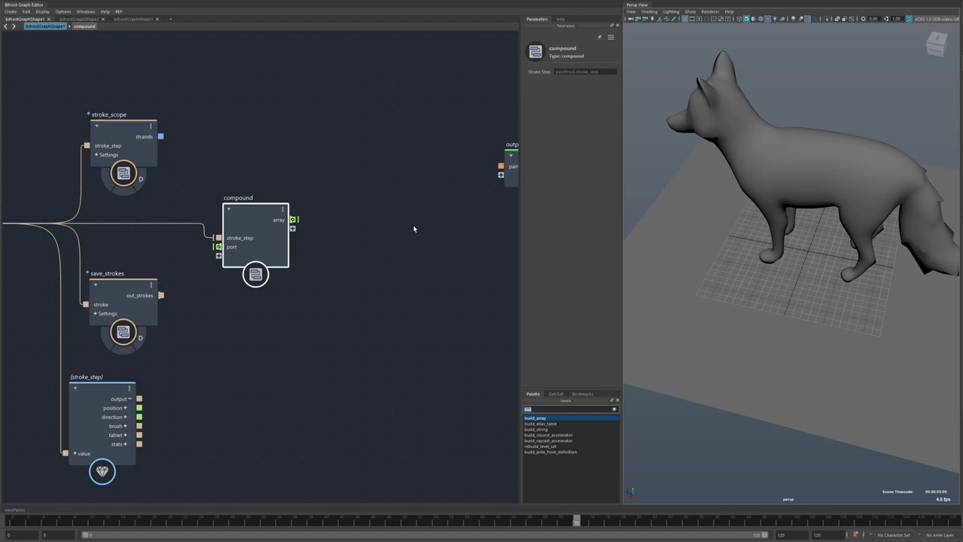
pyautogui.write('scope')
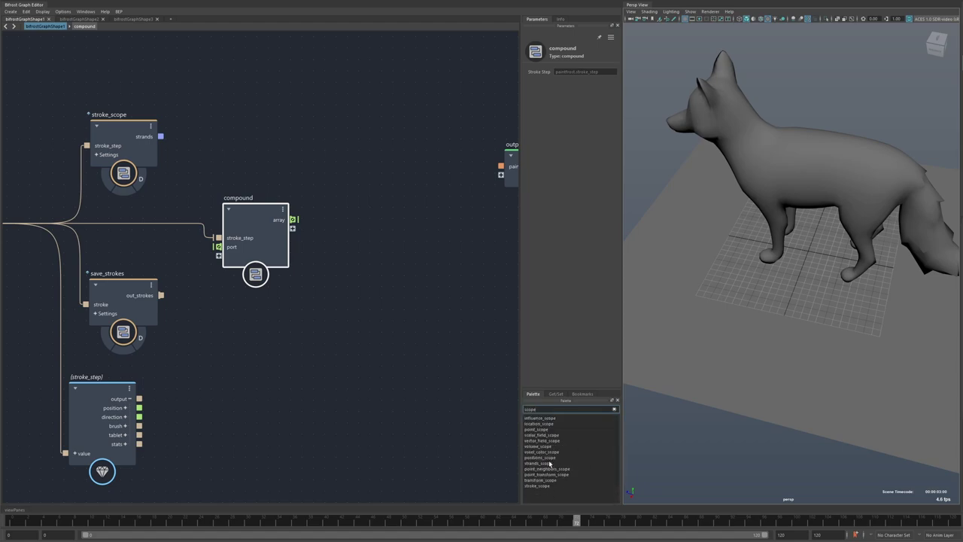
pyautogui.moveTo(547, 458); pyautogui.dragTo(367, 266)
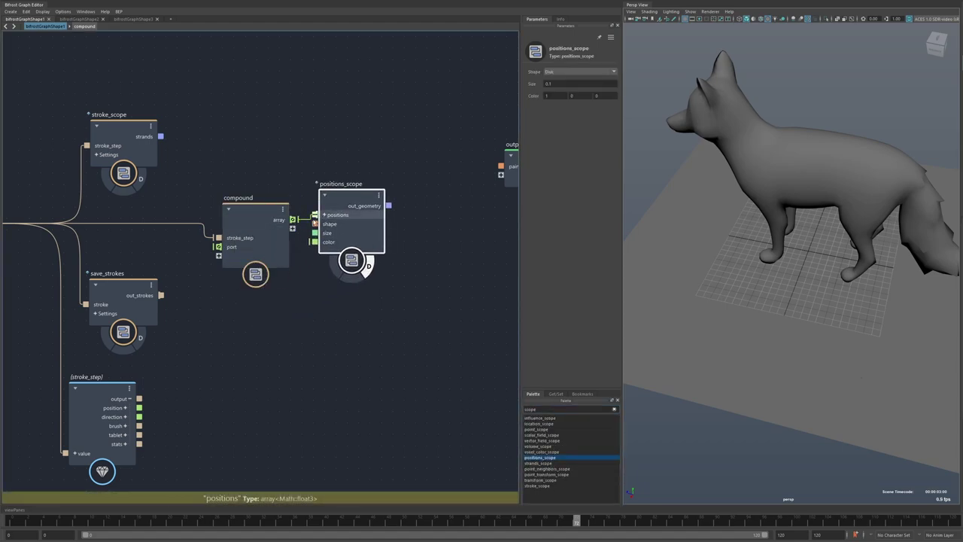
pyautogui.moveTo(358, 228); pyautogui.dragTo(365, 241)
# Paint strokes over the ground plane and the fox's body to show the accumulated stroke positions
pyautogui.keyDown('alt'); pyautogui.moveTo(775, 329); pyautogui.dragTo(771, 348, button='middle'); pyautogui.keyUp('alt')
pyautogui.moveTo(770, 348); pyautogui.dragTo(759, 236)
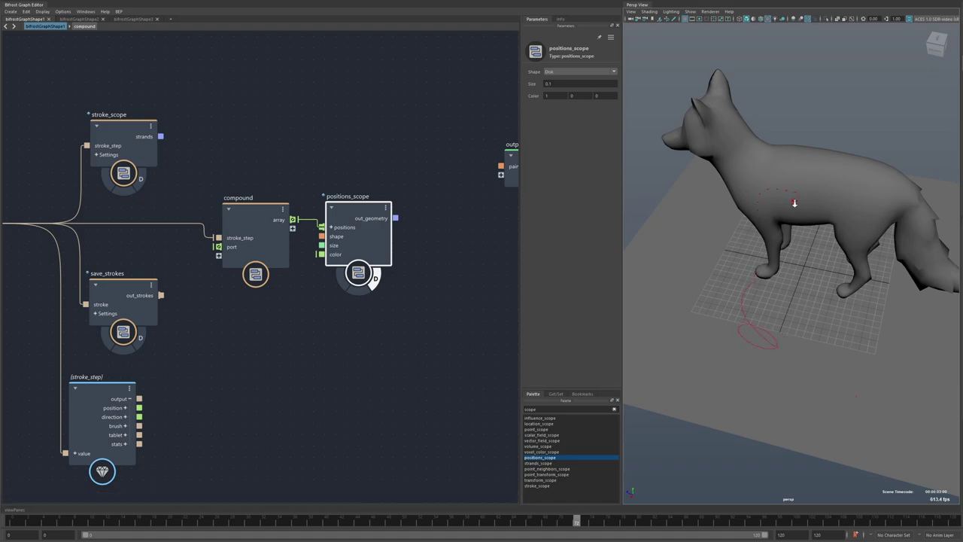
pyautogui.keyDown('alt'); pyautogui.moveTo(795, 203); pyautogui.dragTo(834, 207, button='right'); pyautogui.keyUp('alt')
pyautogui.moveTo(761, 178)
pyautogui.mouseDown()
pyautogui.moveTo(856, 126)
pyautogui.moveTo(763, 96)
pyautogui.moveTo(799, 103)
pyautogui.mouseUp()
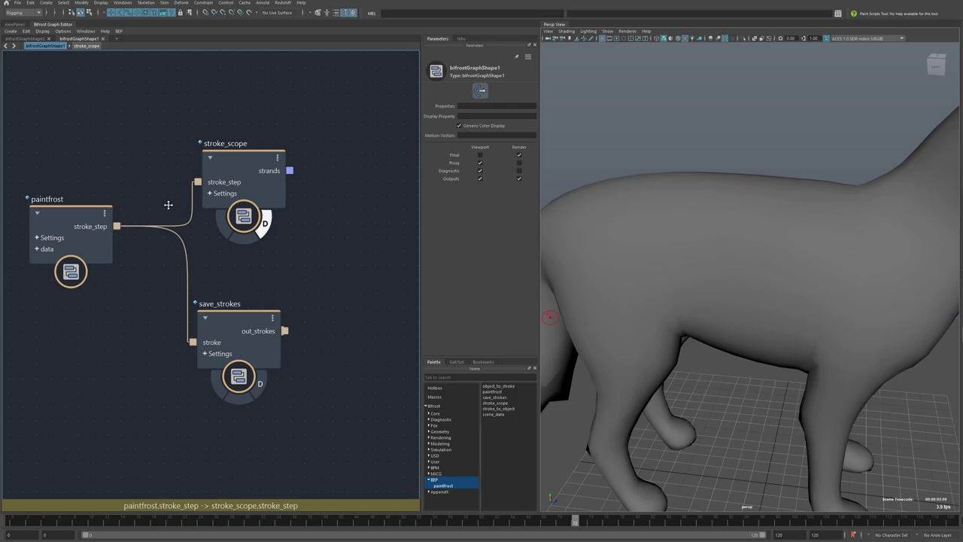
# Paint winding strokes on the fox's flank with stroke_scope displayed, and turn off stroke_scope's diagnostic display
pyautogui.moveTo(168, 204); pyautogui.dragTo(179, 212, button='middle')
pyautogui.click(254, 171)
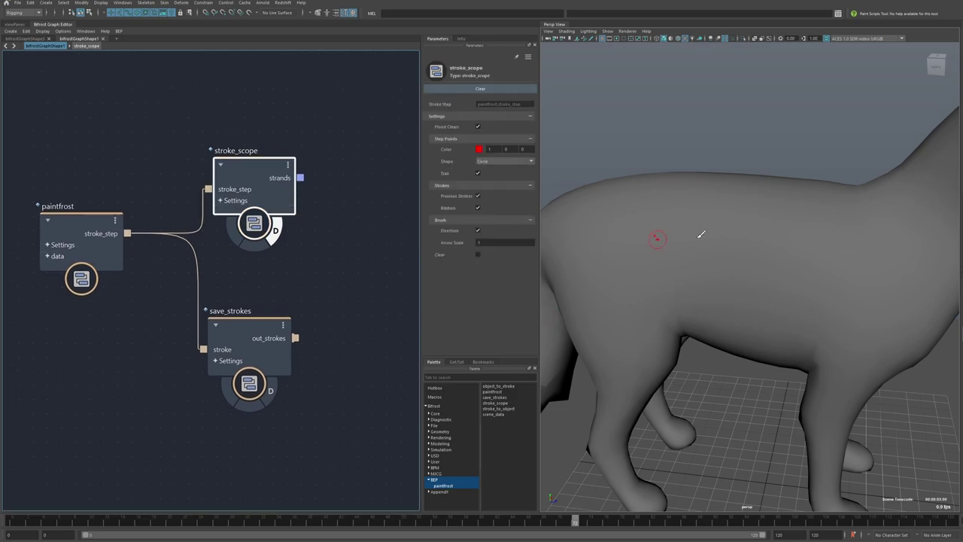
pyautogui.moveTo(848, 230)
pyautogui.mouseDown()
pyautogui.moveTo(746, 262)
pyautogui.moveTo(871, 315)
pyautogui.mouseUp()
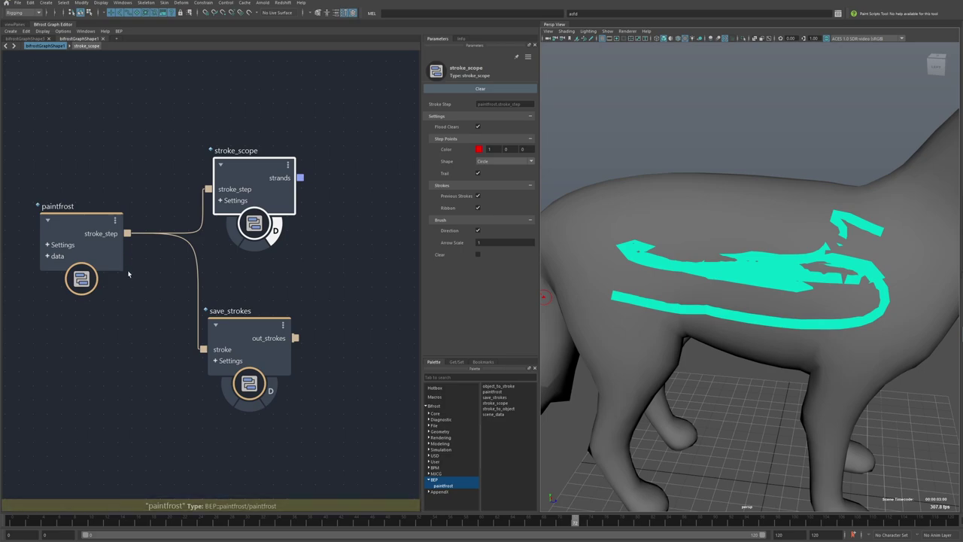
pyautogui.click(275, 302)
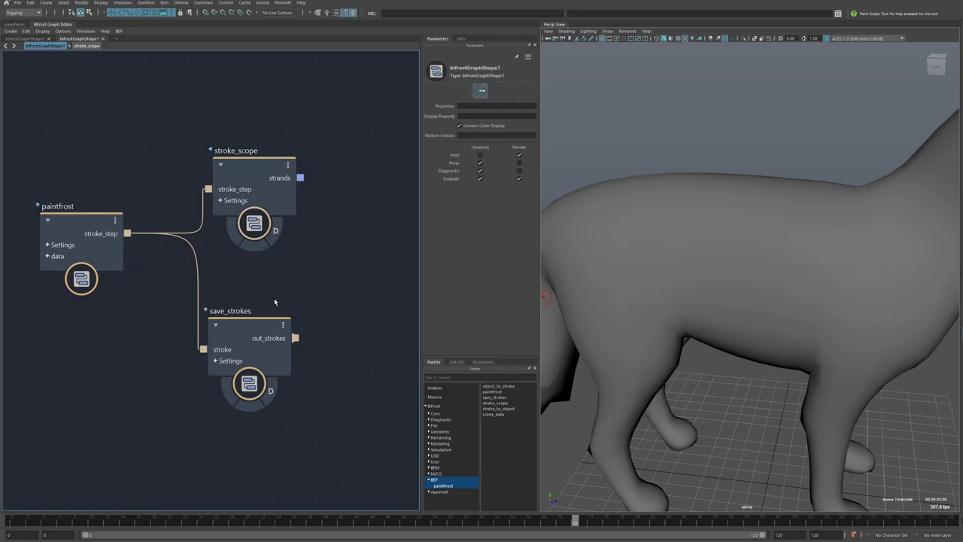
# Turn on save_strokes' diagnostic display, paint zigzag strokes on the fox's flank, and select the save_strokes node
pyautogui.click(273, 397)
pyautogui.moveTo(668, 278); pyautogui.dragTo(797, 221)
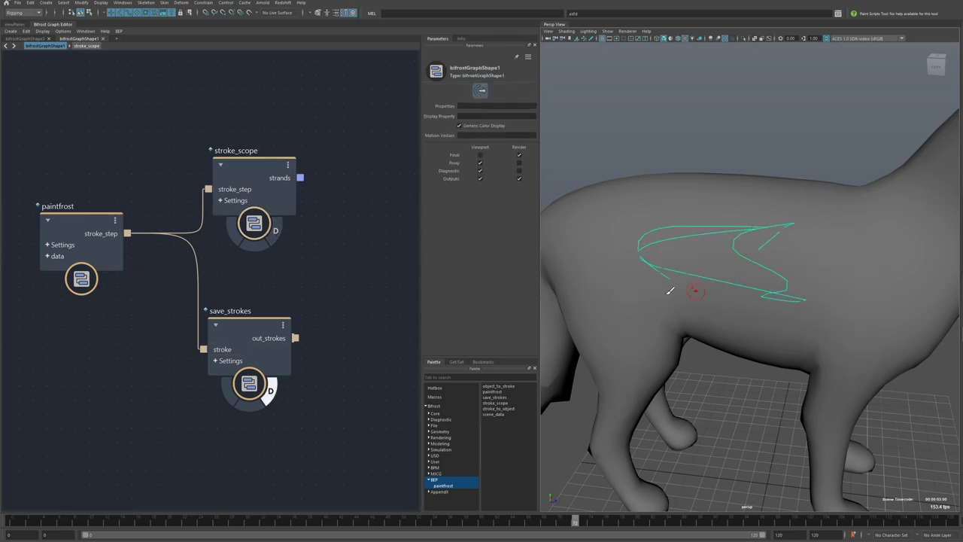
pyautogui.moveTo(242, 384); pyautogui.dragTo(244, 382)
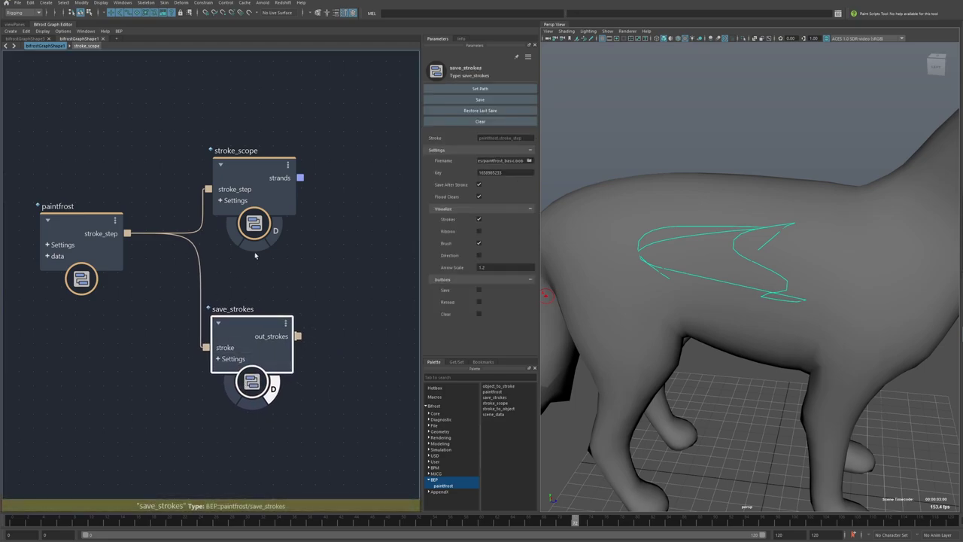
# Switch the diagnostic display from save_strokes to stroke_scope and reset the graph's feedback state
pyautogui.click(274, 230)
pyautogui.click(187, 204)
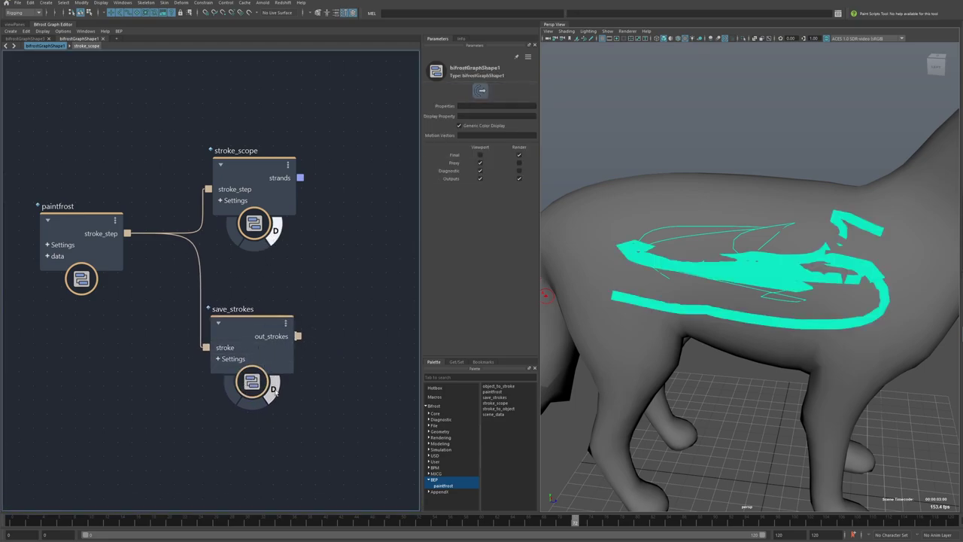
pyautogui.click(18, 30)
pyautogui.click(73, 111)
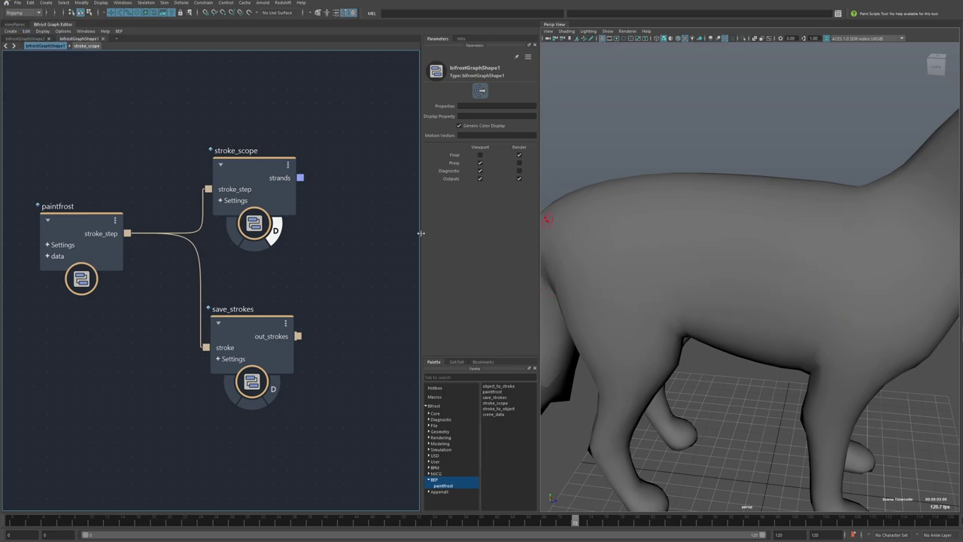
# Switch the diagnostic display back to save_strokes and paint more curved strokes over the saved ones
pyautogui.click(278, 233)
pyautogui.click(262, 389)
pyautogui.click(271, 389)
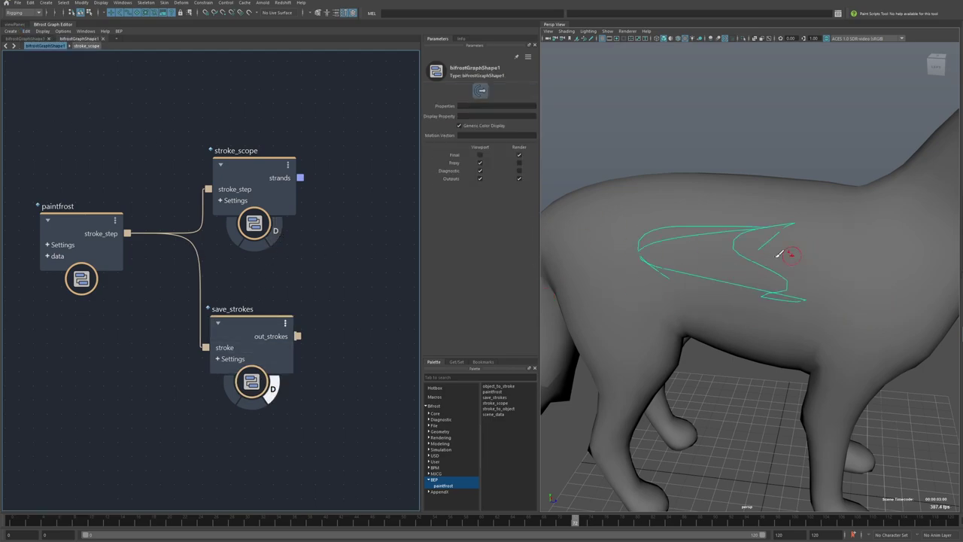
pyautogui.moveTo(773, 260); pyautogui.dragTo(778, 285)
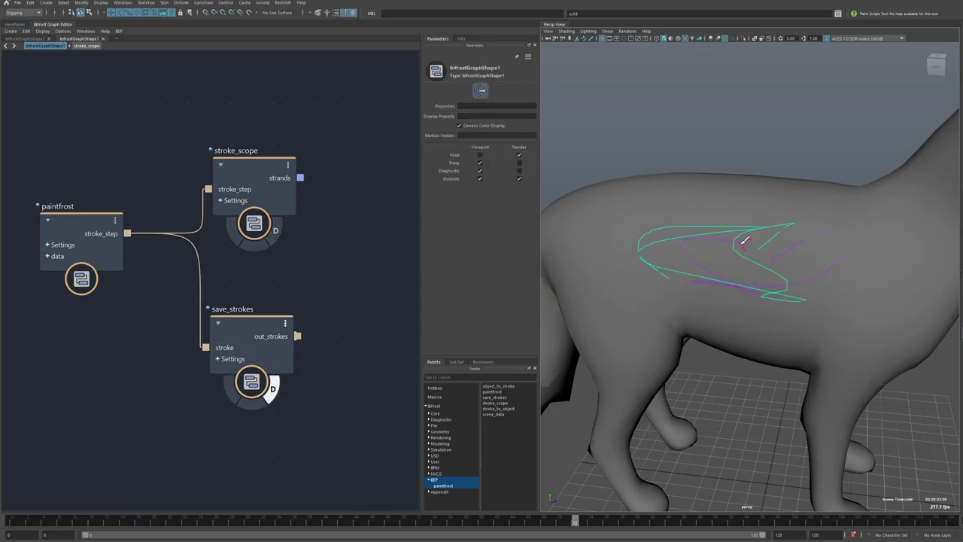
# Reset the graph's feedback state again and turn off save_strokes' diagnostic display
pyautogui.click(26, 31)
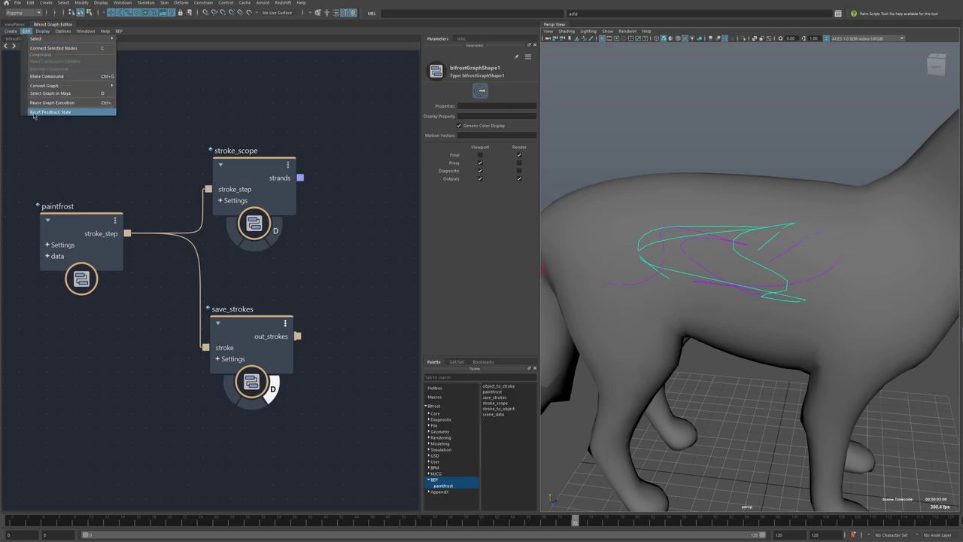
pyautogui.click(34, 112)
pyautogui.click(273, 392)
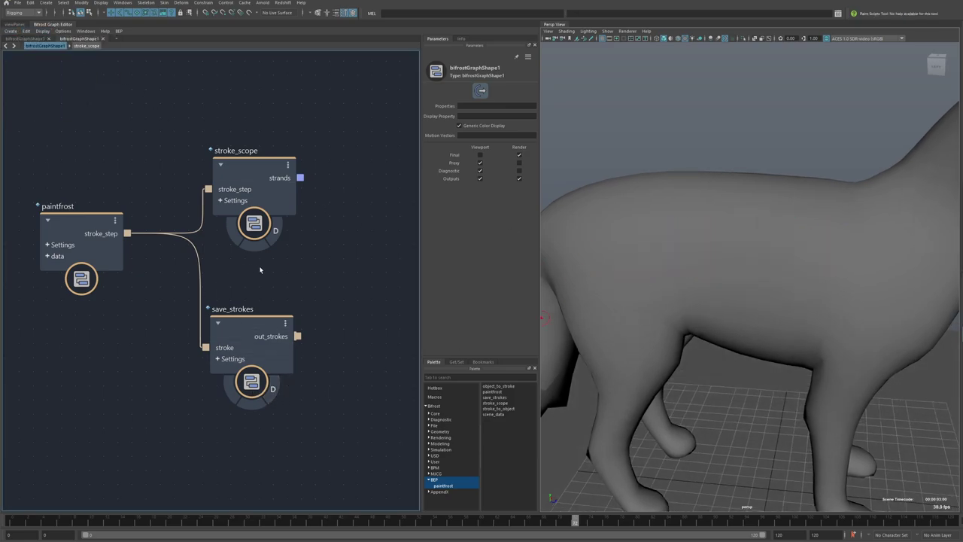
# Move the stroke_scope and save_strokes nodes closer together
pyautogui.moveTo(245, 222); pyautogui.dragTo(250, 252)
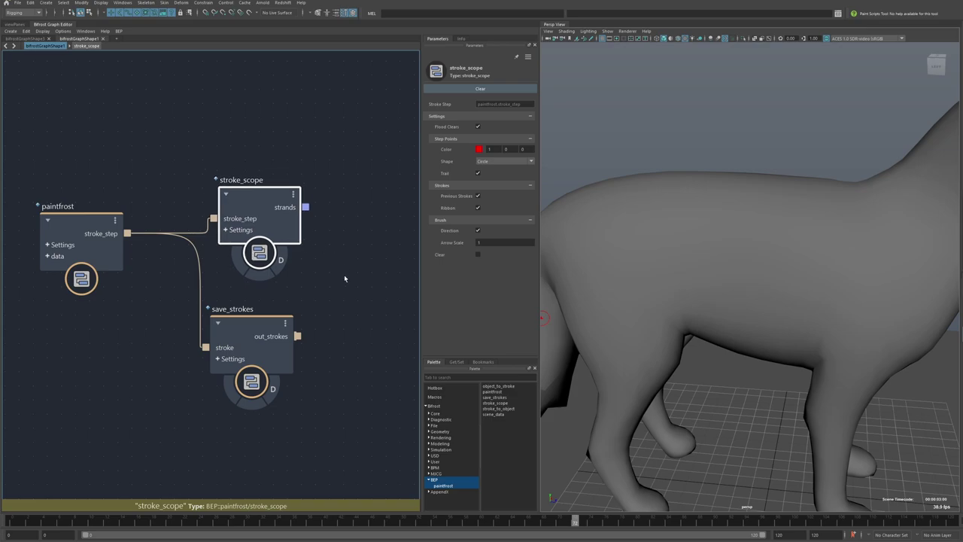
pyautogui.moveTo(265, 330); pyautogui.dragTo(270, 324)
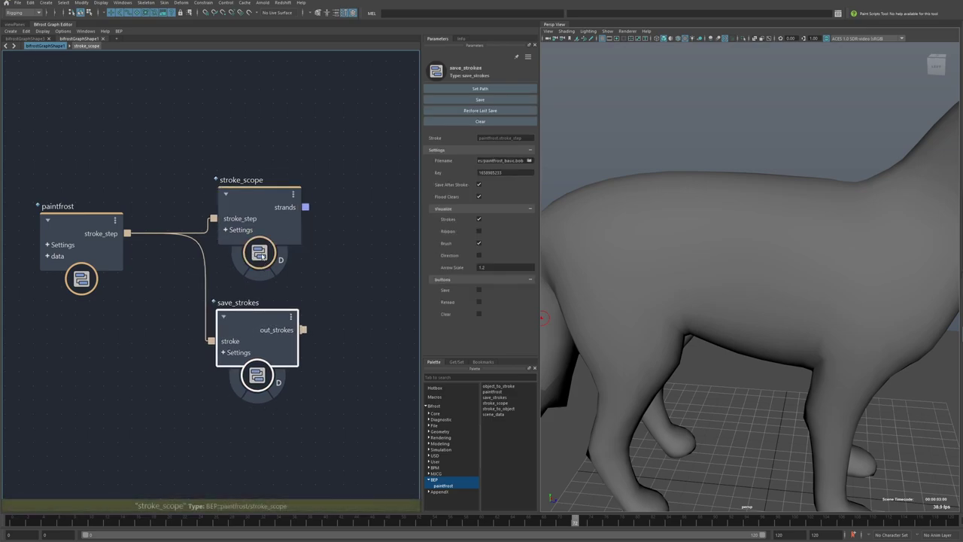
# Open the stroke_scope compound, examine the feedback ports and merged output of paint_strands_fb, and return to the top-level graph
pyautogui.doubleClick(262, 254)
pyautogui.scroll(-1, 262, 254)
pyautogui.moveTo(153, 301); pyautogui.dragTo(335, 308, button='middle')
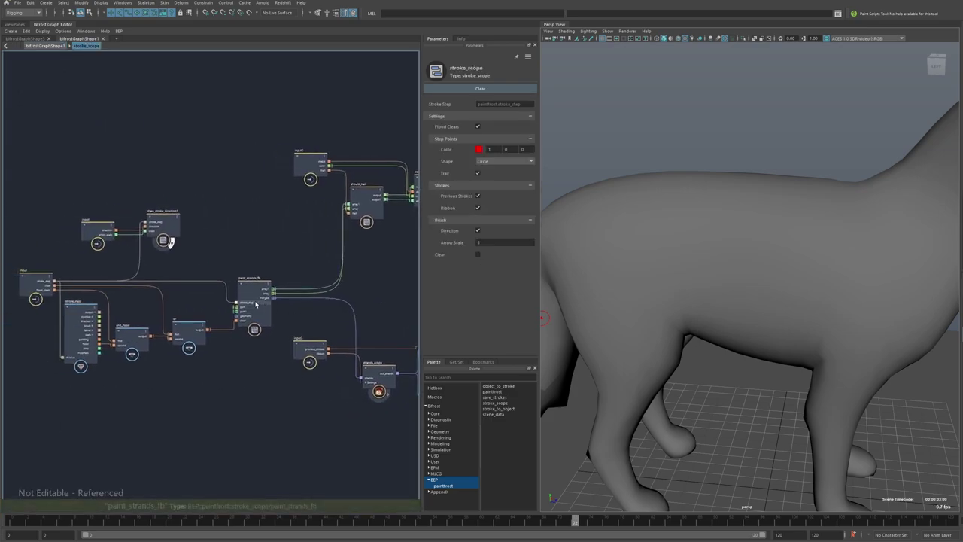
pyautogui.scroll(4, 242, 281)
pyautogui.scroll(1, 242, 281)
pyautogui.moveTo(249, 276); pyautogui.dragTo(244, 274)
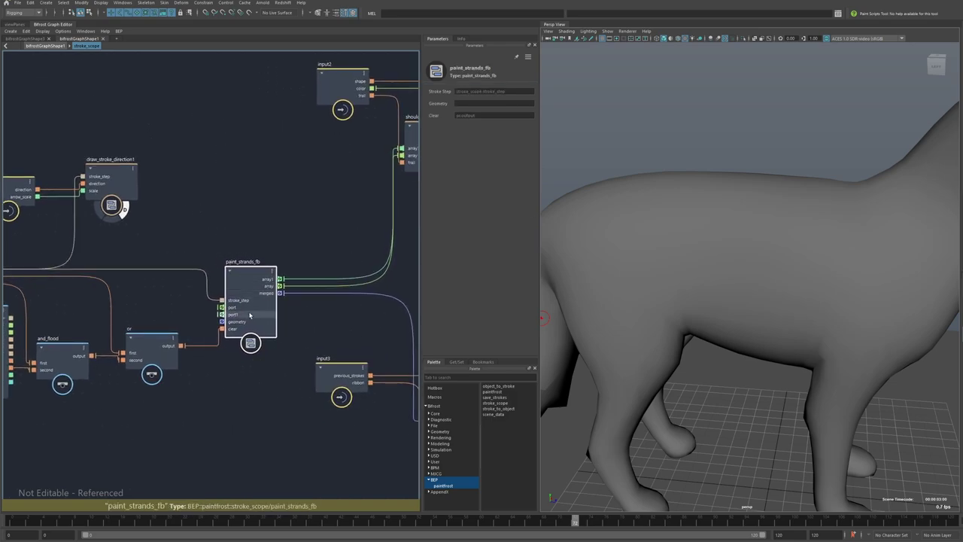
pyautogui.scroll(3, 243, 314)
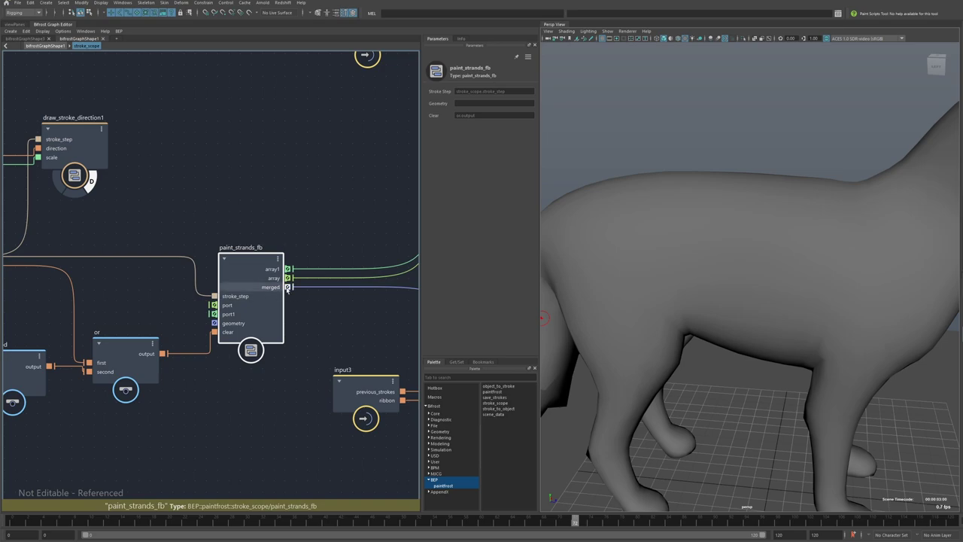
pyautogui.moveTo(258, 314); pyautogui.dragTo(257, 310)
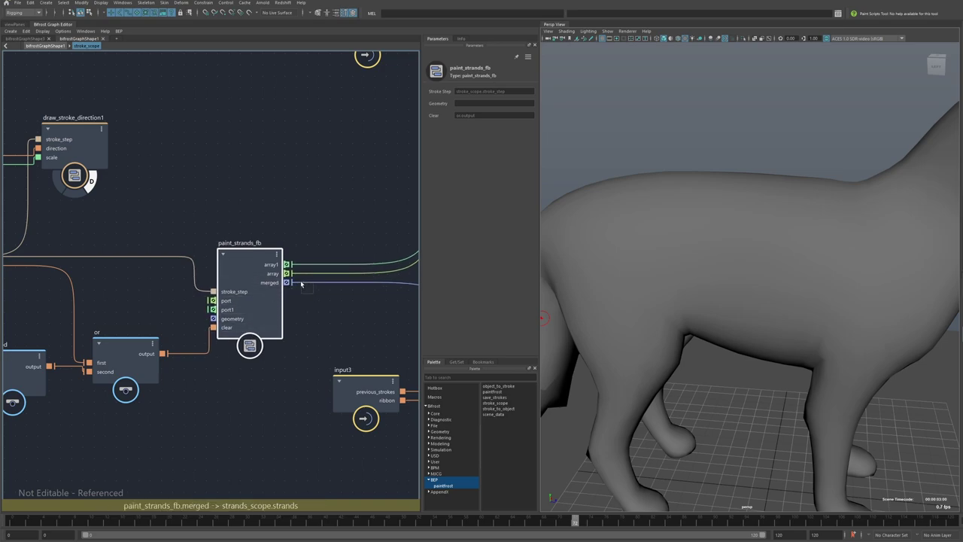
pyautogui.click(304, 286)
pyautogui.keyDown('alt'); pyautogui.moveTo(295, 309); pyautogui.dragTo(282, 305, button='middle'); pyautogui.keyUp('alt')
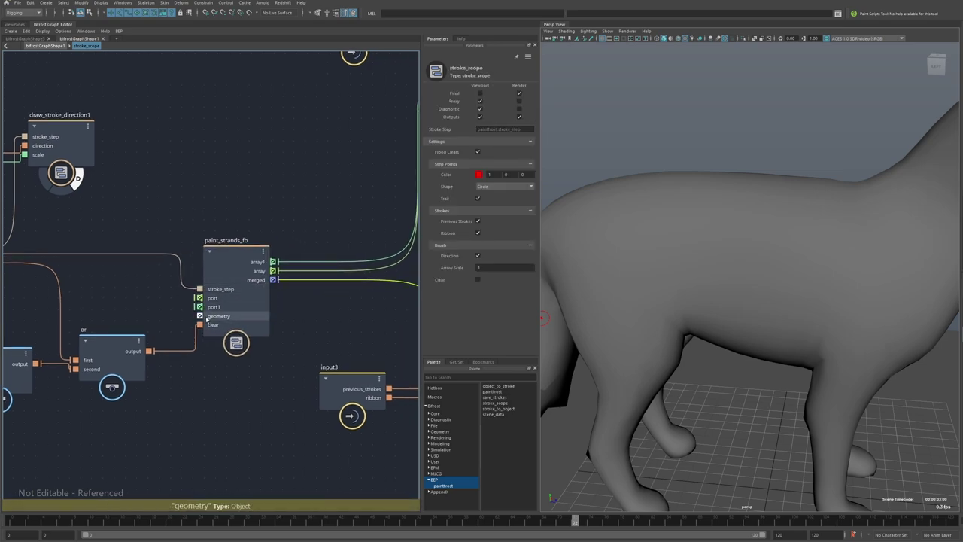
pyautogui.click(45, 46)
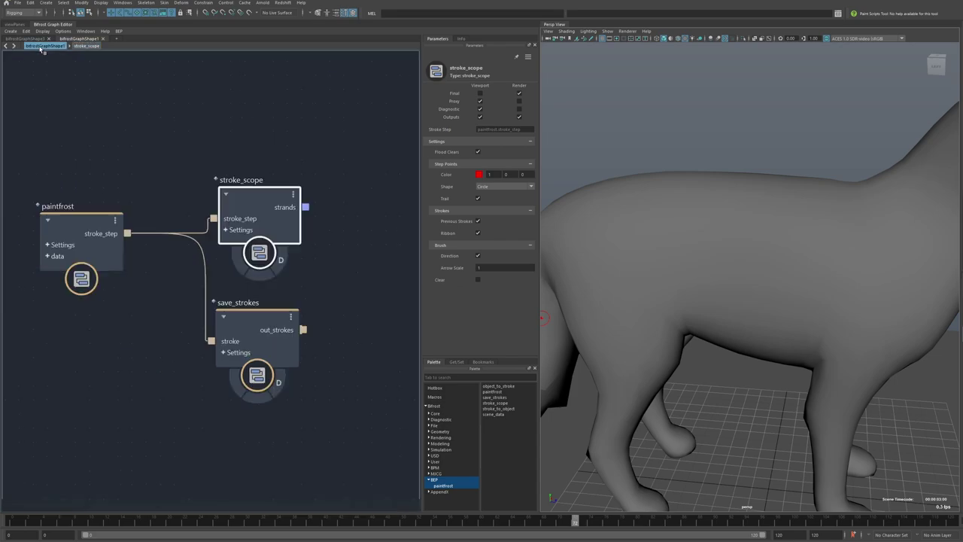
# Open the save_strokes compound, examine its accum_stroke and strands nodes, and return to the top-level graph
pyautogui.doubleClick(230, 331)
pyautogui.scroll(3, 229, 331)
pyautogui.click(215, 282)
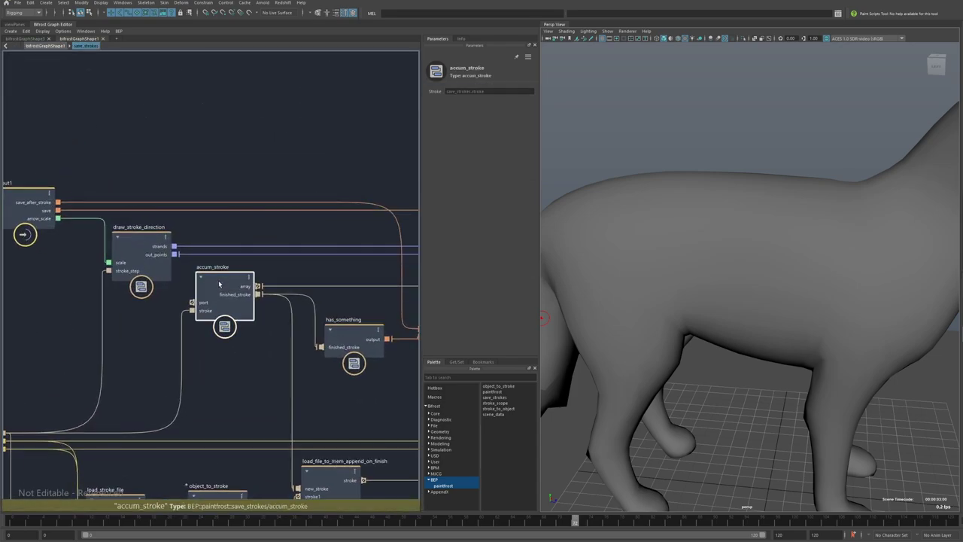
pyautogui.scroll(1, 212, 317)
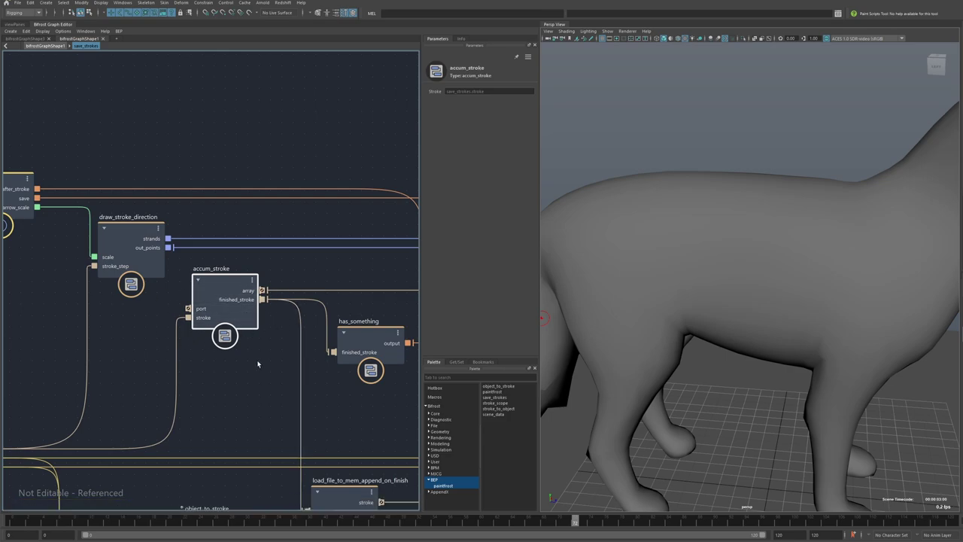
pyautogui.moveTo(373, 390); pyautogui.dragTo(271, 301, button='middle')
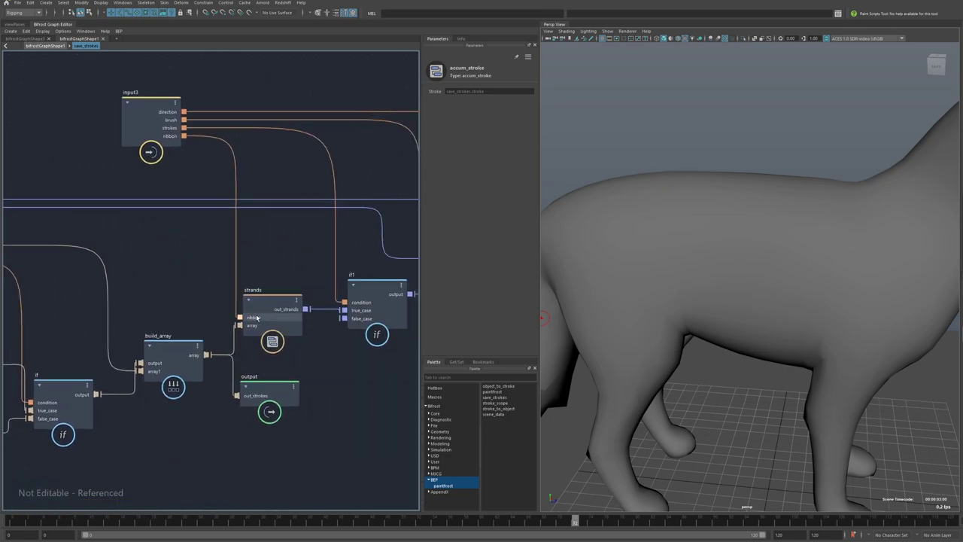
pyautogui.click(271, 300)
pyautogui.moveTo(271, 299); pyautogui.dragTo(273, 305)
pyautogui.moveTo(279, 344); pyautogui.dragTo(279, 340)
pyautogui.moveTo(276, 301); pyautogui.dragTo(275, 306)
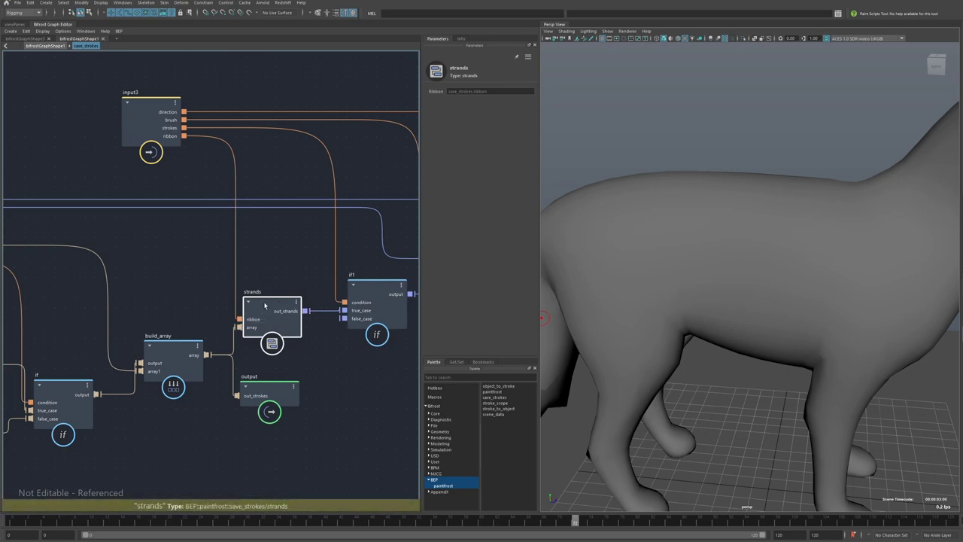
pyautogui.moveTo(265, 304); pyautogui.dragTo(267, 300)
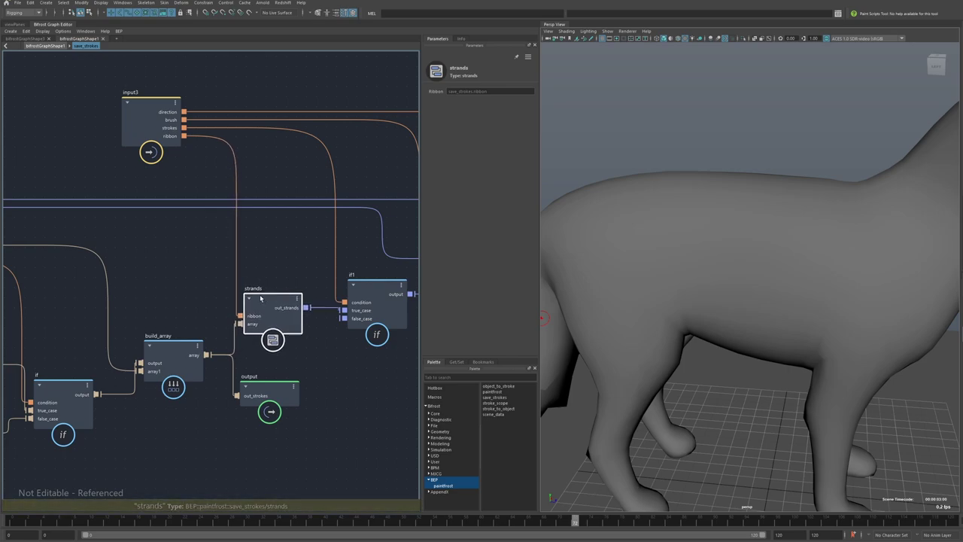
pyautogui.click(45, 46)
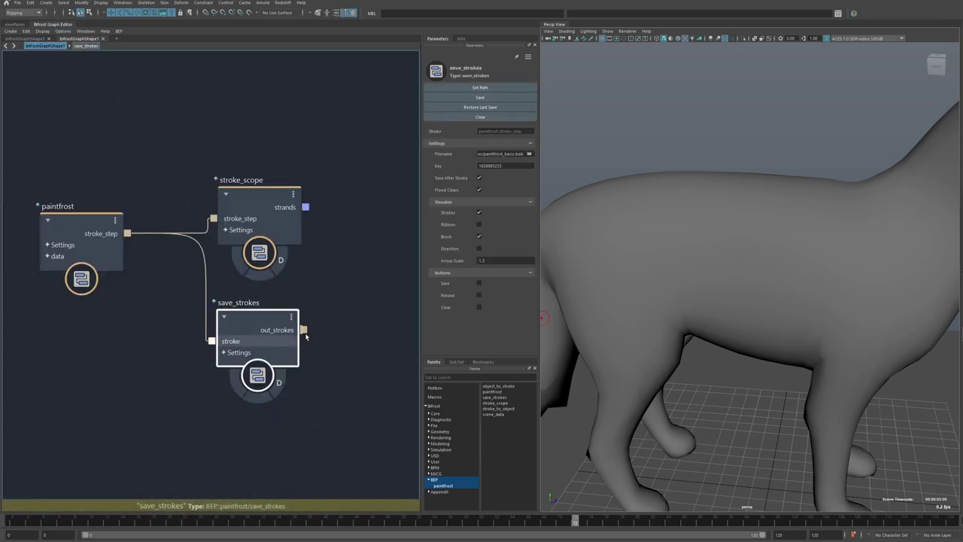
# Move the stroke_scope and save_strokes nodes farther apart vertically
pyautogui.moveTo(366, 303); pyautogui.dragTo(317, 278, button='middle')
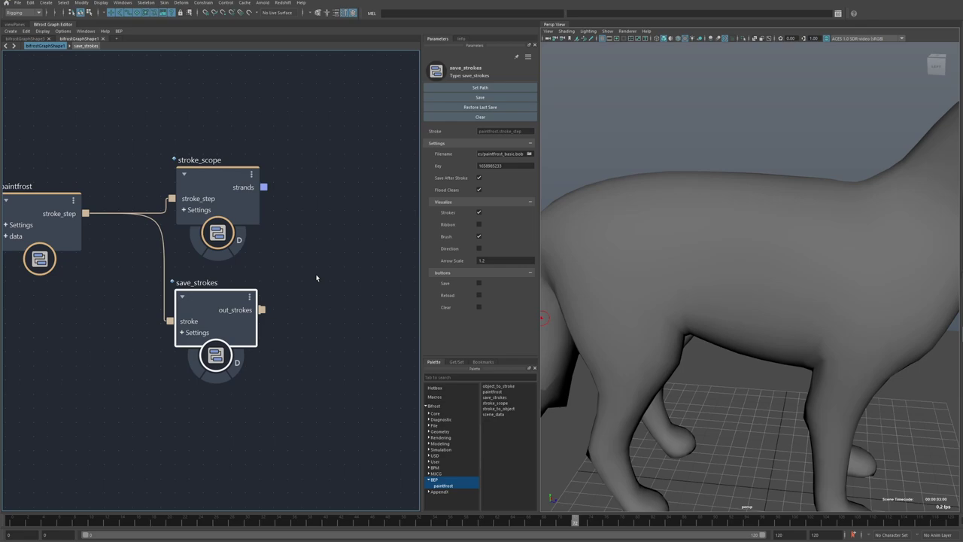
pyautogui.moveTo(316, 277); pyautogui.dragTo(297, 300, button='middle')
pyautogui.click(199, 254)
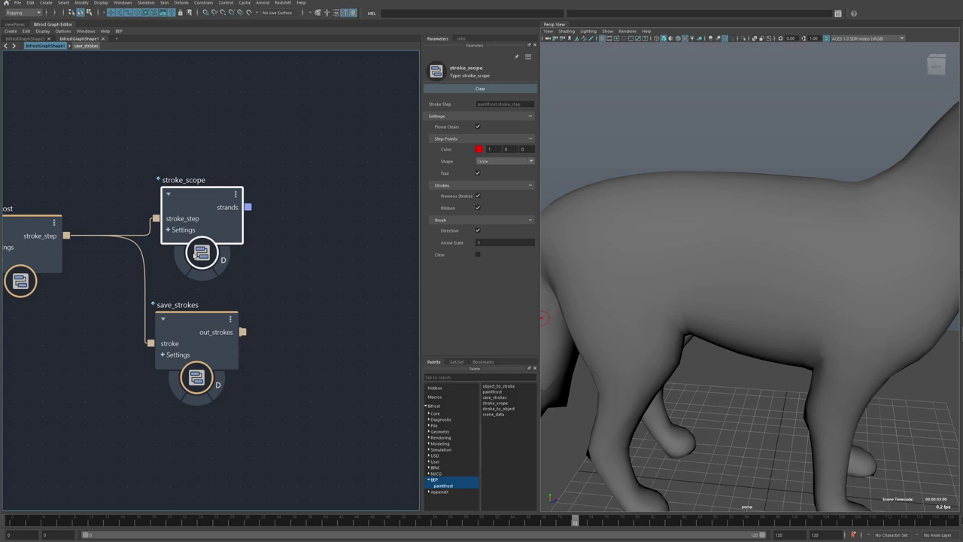
pyautogui.moveTo(195, 255); pyautogui.dragTo(194, 225)
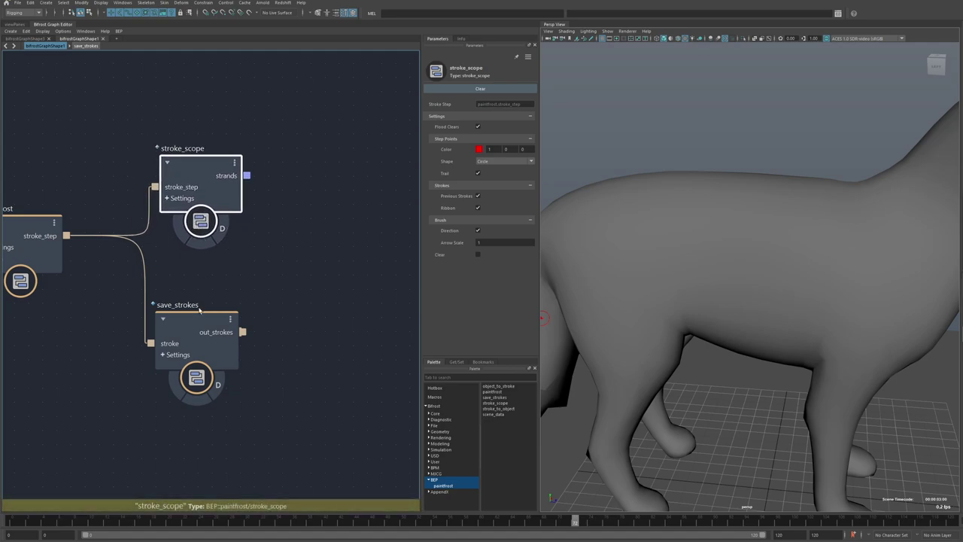
pyautogui.moveTo(199, 309)
pyautogui.mouseDown()
pyautogui.moveTo(213, 301)
pyautogui.moveTo(195, 326)
pyautogui.moveTo(206, 329)
pyautogui.moveTo(186, 305)
pyautogui.moveTo(187, 314)
pyautogui.mouseUp()
pyautogui.moveTo(200, 224); pyautogui.dragTo(204, 220)
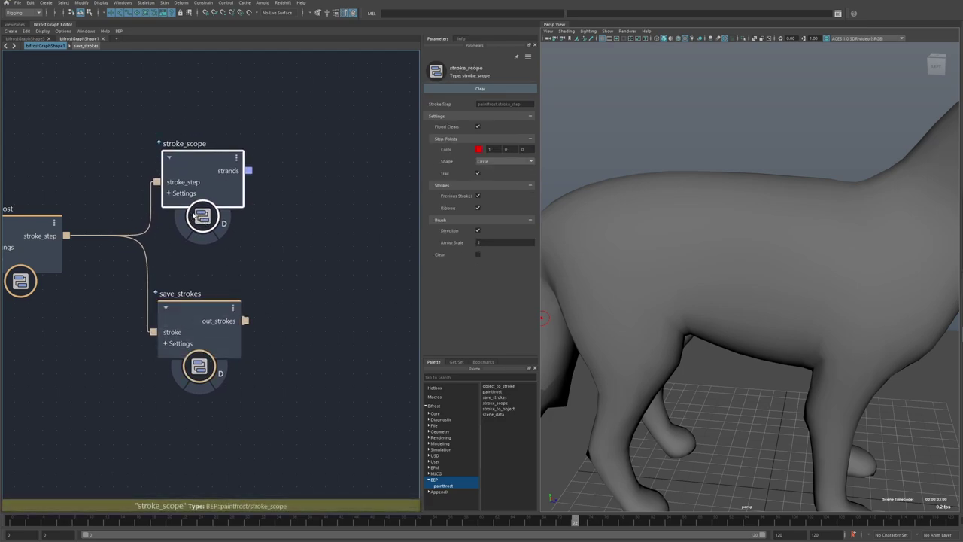
pyautogui.moveTo(202, 323)
pyautogui.mouseDown()
pyautogui.moveTo(215, 321)
pyautogui.moveTo(204, 315)
pyautogui.mouseUp()
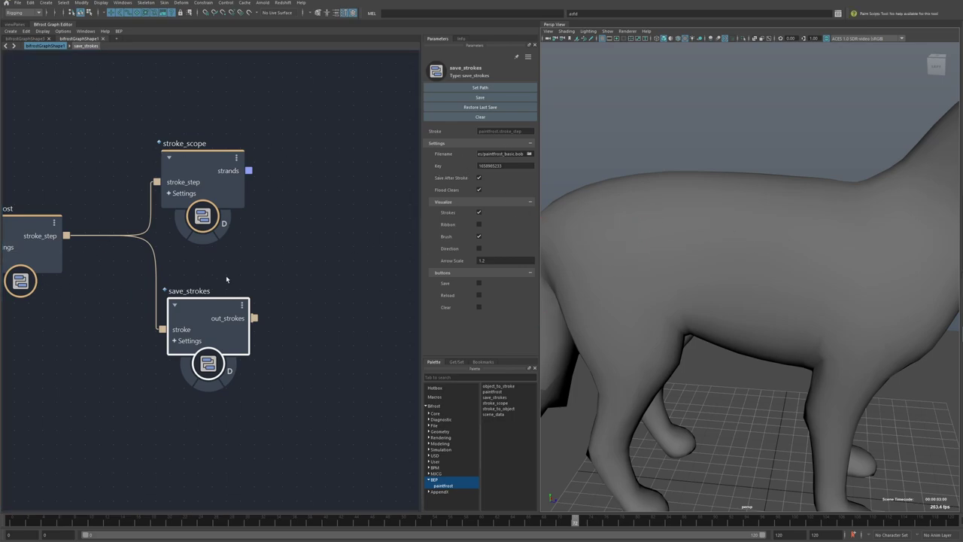
# Turn on the diagnostic display of save_strokes and turn off its Save After Stroke option
pyautogui.click(222, 381)
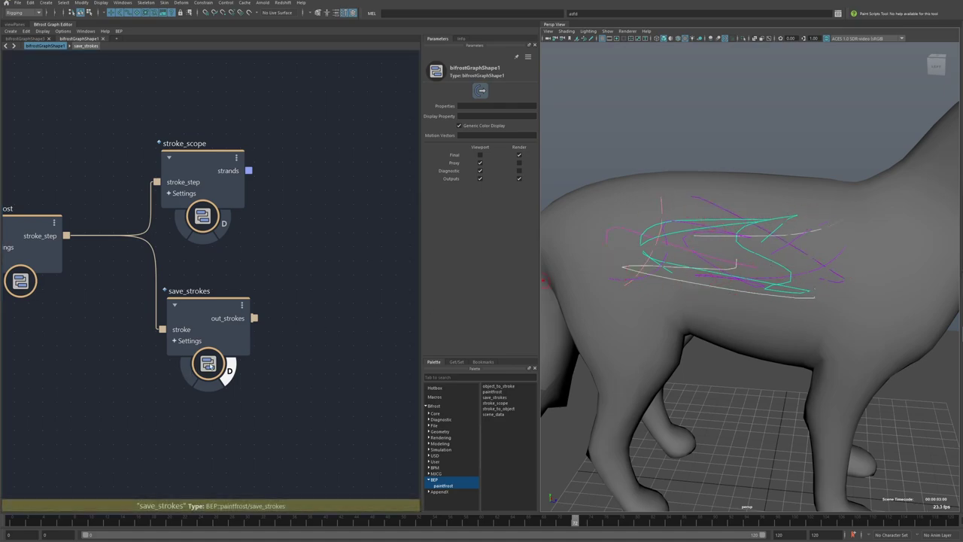
pyautogui.click(215, 331)
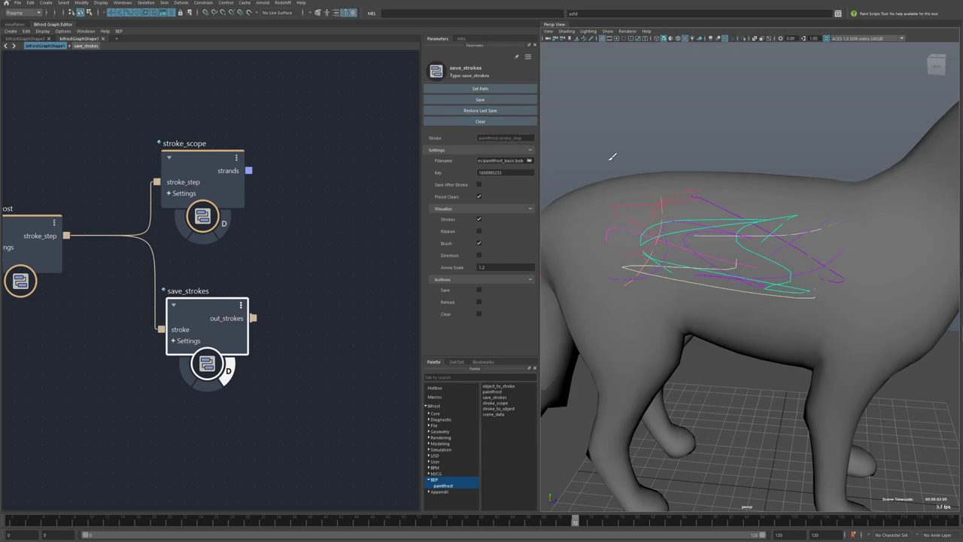
# Paint extra strokes across the fox's flank and restore the last saved strokes
pyautogui.moveTo(632, 215)
pyautogui.keyDown('alt'); pyautogui.mouseDown()
pyautogui.moveTo(628, 229)
pyautogui.moveTo(674, 261)
pyautogui.moveTo(708, 232)
pyautogui.mouseUp(); pyautogui.keyUp('alt')
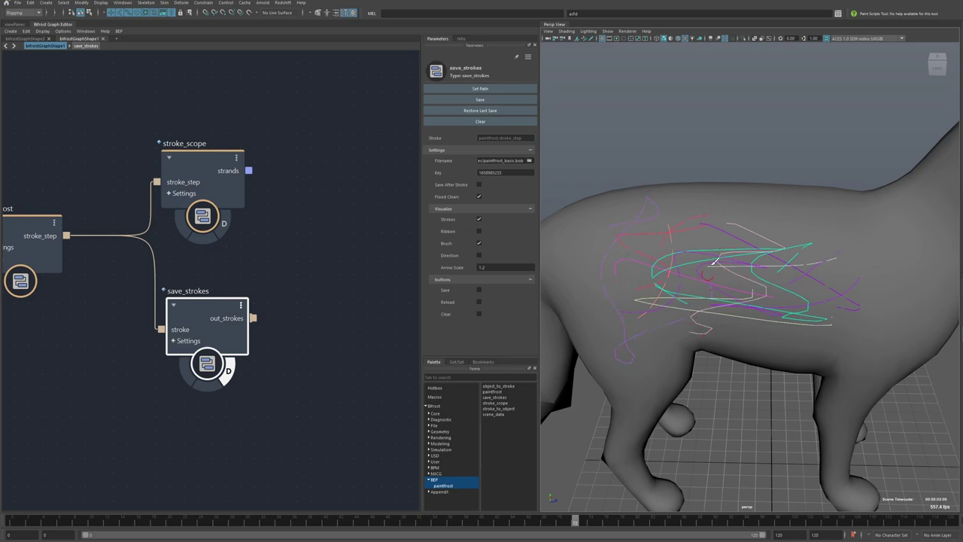
pyautogui.moveTo(826, 216); pyautogui.dragTo(623, 291)
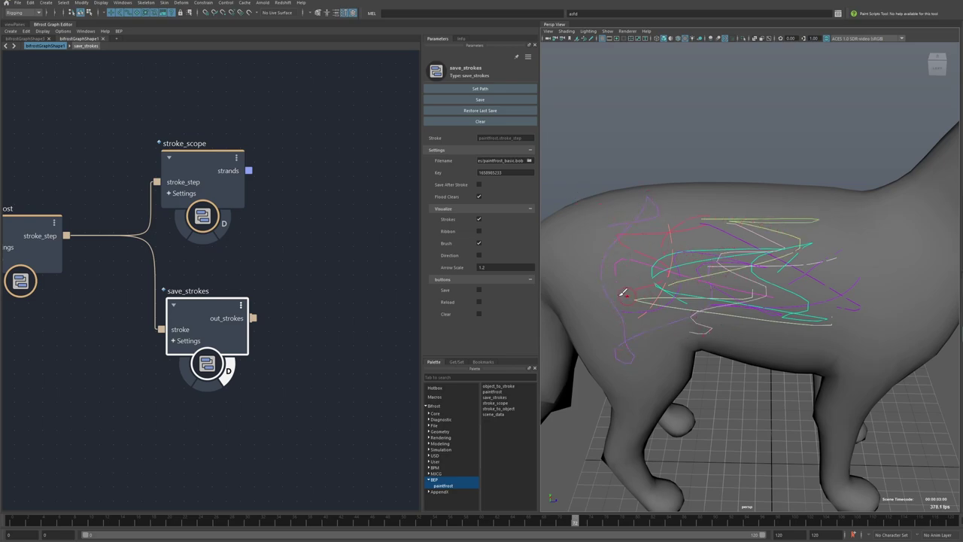
pyautogui.click(451, 115)
pyautogui.keyDown('alt'); pyautogui.moveTo(776, 285); pyautogui.dragTo(780, 264); pyautogui.keyUp('alt')
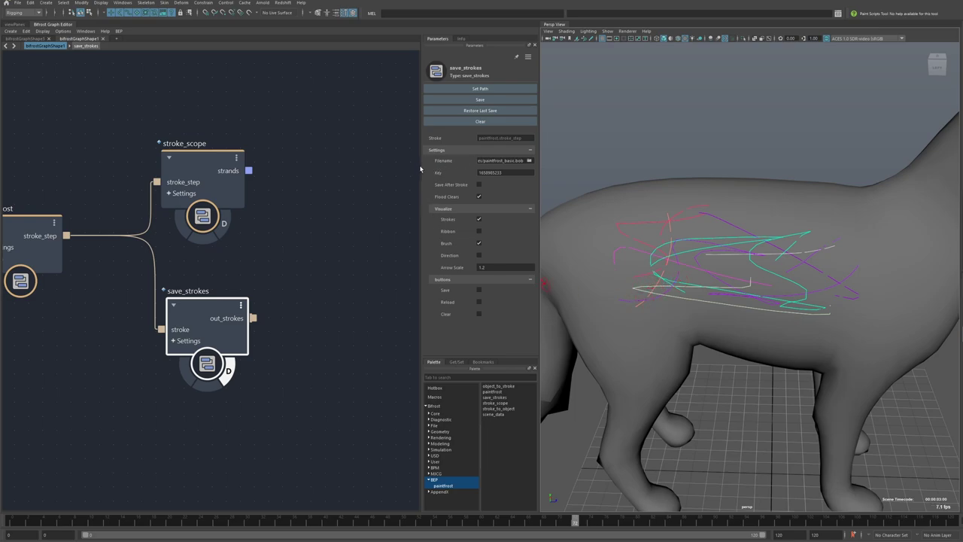
# Widen the save_strokes parameters, clear its Filename and Key, and regenerate both with Set Path
pyautogui.moveTo(421, 169); pyautogui.dragTo(375, 172)
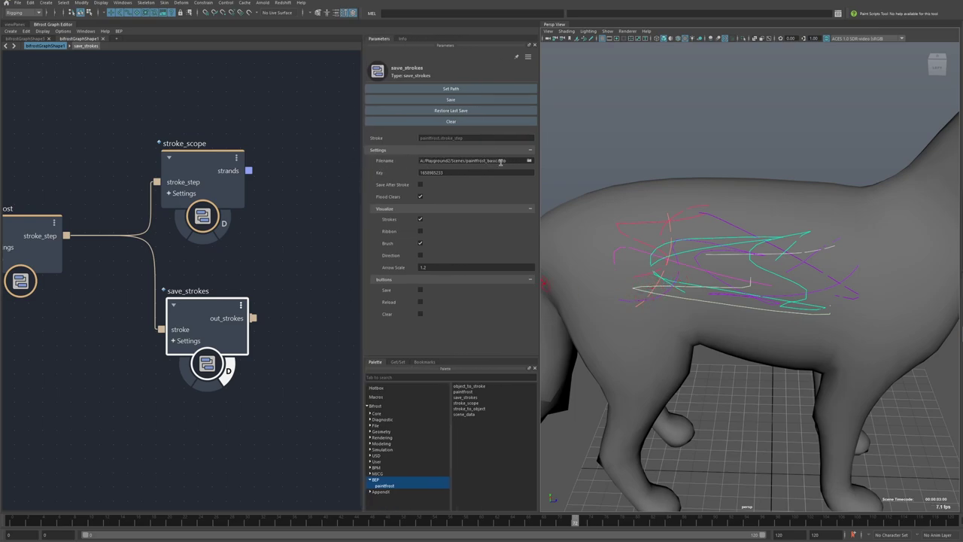
pyautogui.moveTo(514, 162); pyautogui.dragTo(378, 173)
pyautogui.press('BackSpace')
pyautogui.press('BackSpace')
pyautogui.keyDown('alt'); pyautogui.moveTo(642, 183); pyautogui.dragTo(645, 185); pyautogui.keyUp('alt')
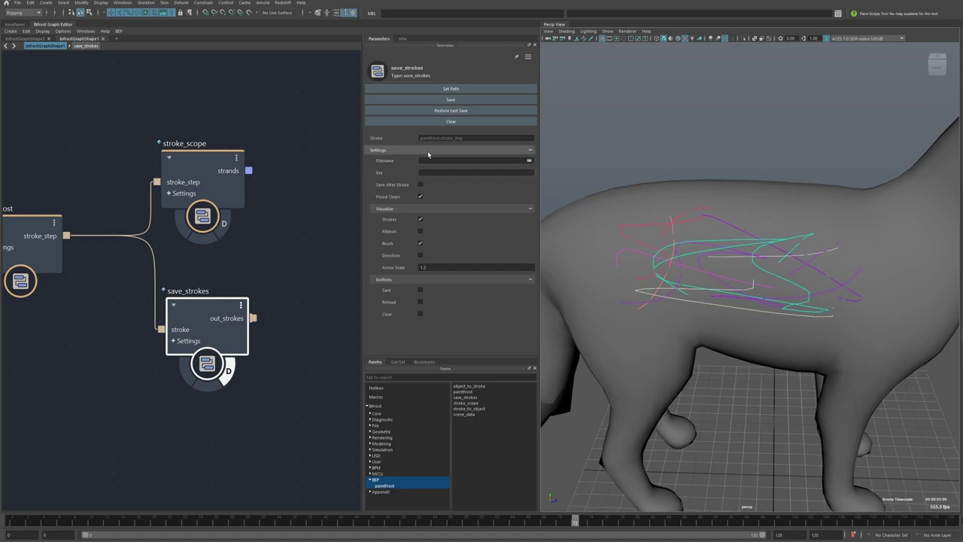
pyautogui.click(423, 88)
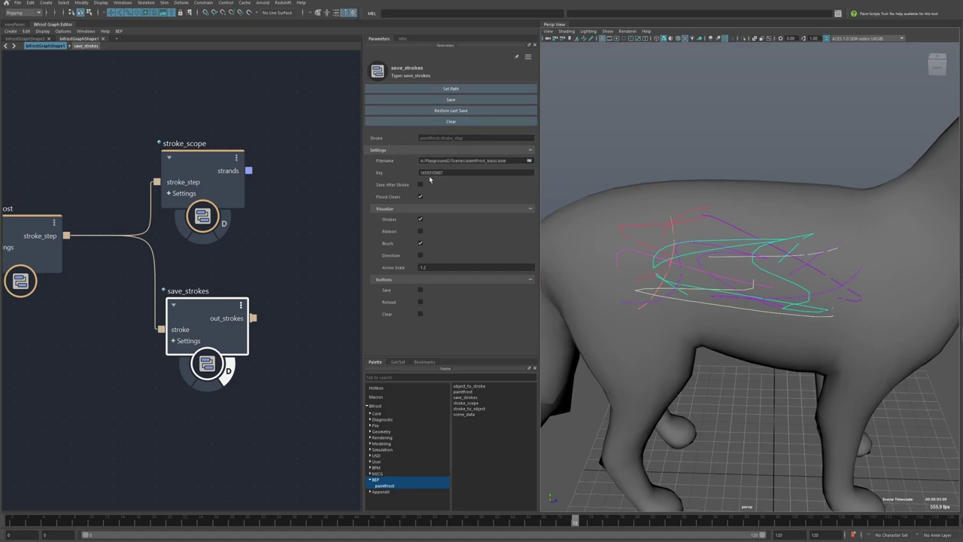
pyautogui.moveTo(508, 160); pyautogui.dragTo(396, 174)
pyautogui.moveTo(205, 312); pyautogui.dragTo(206, 295)
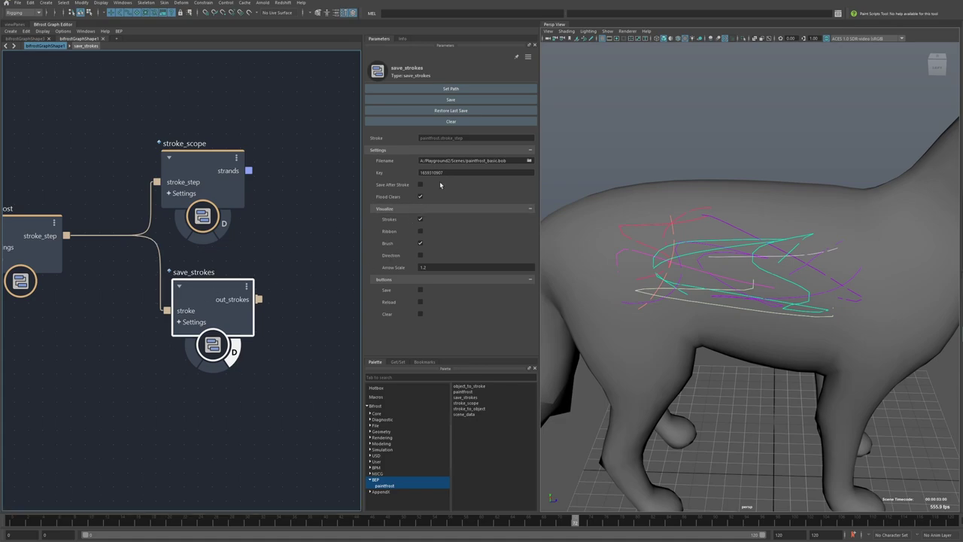
pyautogui.moveTo(444, 172); pyautogui.dragTo(411, 172)
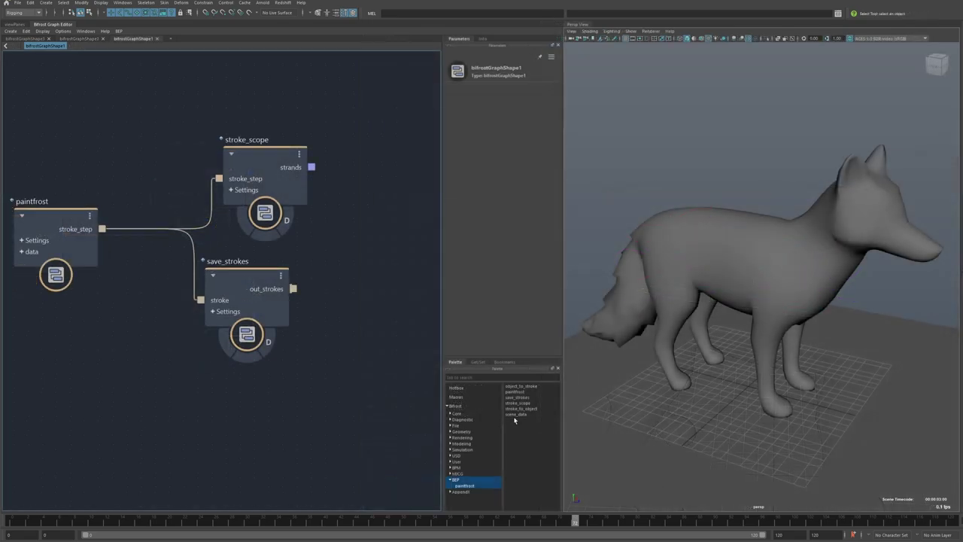
# Add a scene_data node from the BEP paintfrost nodes and place it to the right of stroke_scope
pyautogui.doubleClick(517, 413)
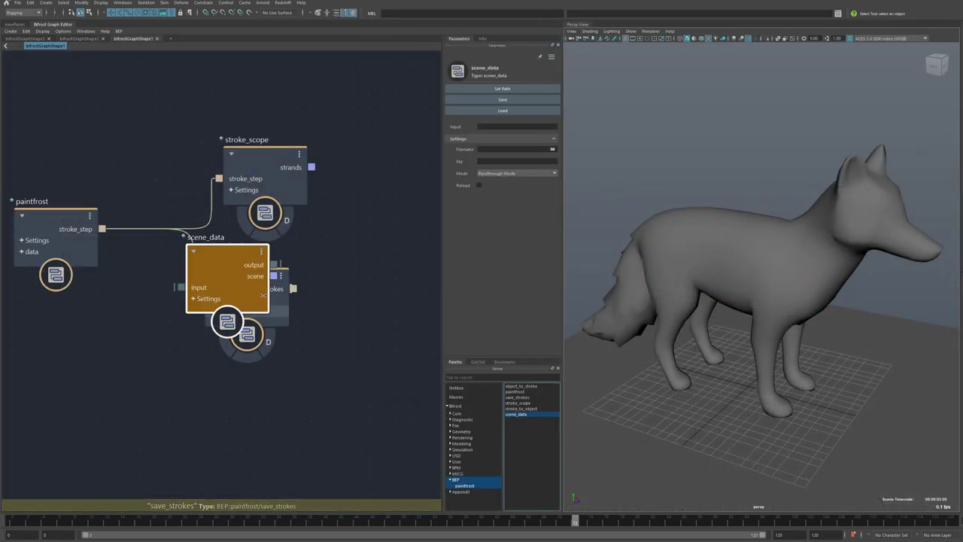
pyautogui.moveTo(244, 264); pyautogui.dragTo(422, 205)
pyautogui.moveTo(241, 285)
pyautogui.mouseDown()
pyautogui.moveTo(251, 292)
pyautogui.moveTo(241, 285)
pyautogui.mouseUp()
pyautogui.keyDown('alt'); pyautogui.moveTo(309, 290); pyautogui.dragTo(272, 292, button='middle'); pyautogui.keyUp('alt')
pyautogui.click(346, 239)
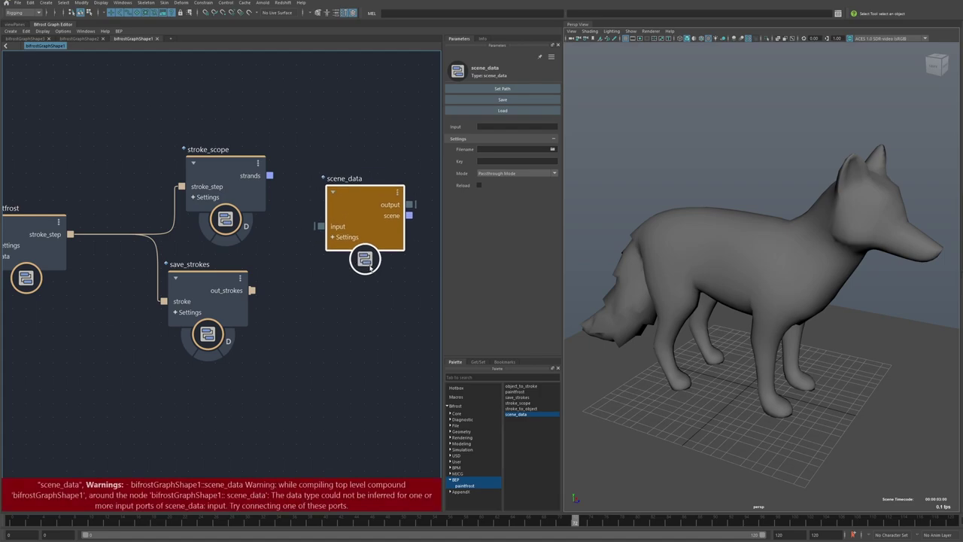
# Set the scene_data path to paintfrost_basic.bob with a generated key and adjust the node layout
pyautogui.moveTo(370, 243); pyautogui.dragTo(378, 278)
pyautogui.keyDown('alt'); pyautogui.moveTo(280, 307); pyautogui.dragTo(271, 306, button='middle'); pyautogui.keyUp('alt')
pyautogui.moveTo(192, 284); pyautogui.dragTo(205, 292)
pyautogui.moveTo(369, 224)
pyautogui.mouseDown()
pyautogui.moveTo(376, 198)
pyautogui.moveTo(366, 209)
pyautogui.mouseUp()
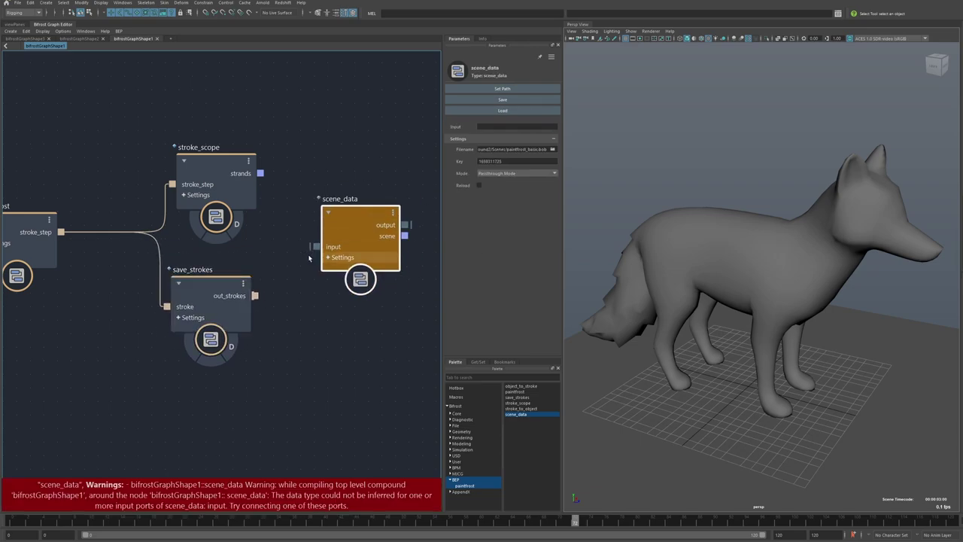
# Connect the strands output of stroke_scope to the scene_data input and position scene_data beside stroke_scope
pyautogui.moveTo(277, 209); pyautogui.dragTo(258, 214, button='middle')
pyautogui.moveTo(242, 179); pyautogui.dragTo(298, 251)
pyautogui.moveTo(348, 222); pyautogui.dragTo(319, 173)
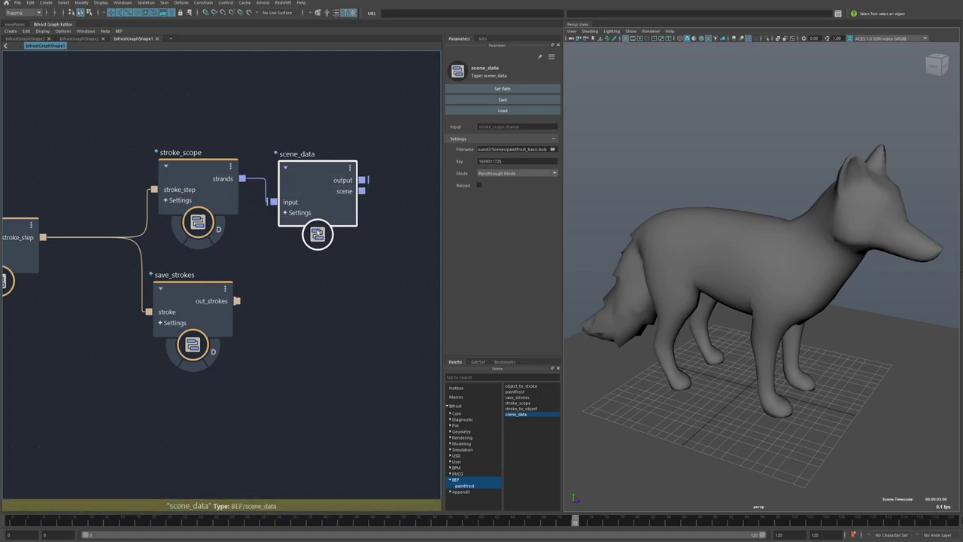
pyautogui.moveTo(315, 243); pyautogui.dragTo(316, 244)
pyautogui.keyDown('alt'); pyautogui.moveTo(338, 250); pyautogui.dragTo(331, 254, button='middle'); pyautogui.keyUp('alt')
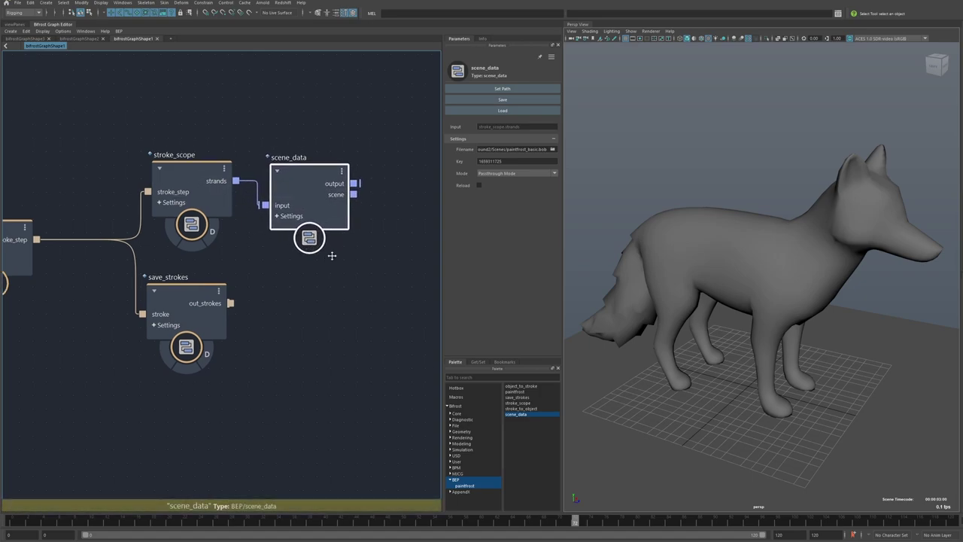
pyautogui.moveTo(309, 238); pyautogui.dragTo(314, 231)
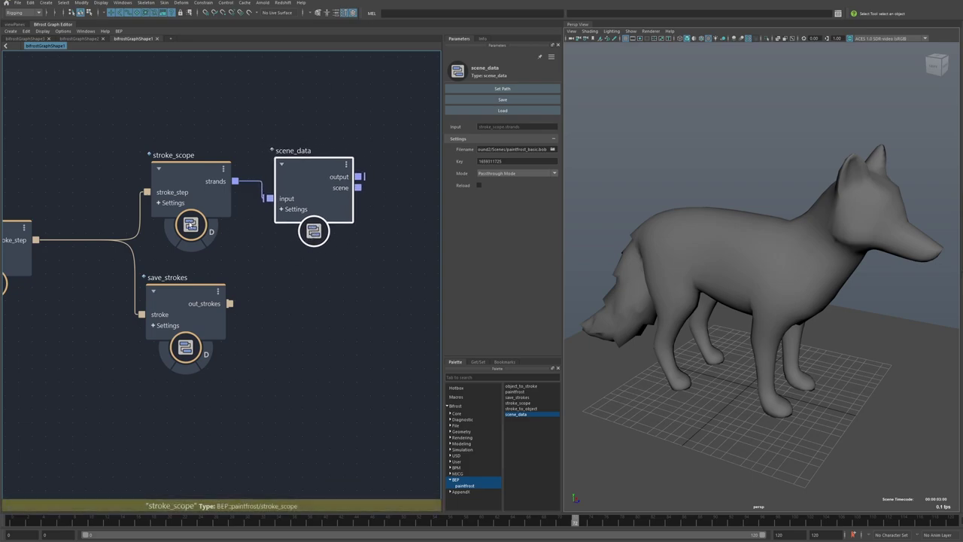
pyautogui.moveTo(191, 224); pyautogui.dragTo(187, 222)
pyautogui.moveTo(323, 234); pyautogui.dragTo(321, 231)
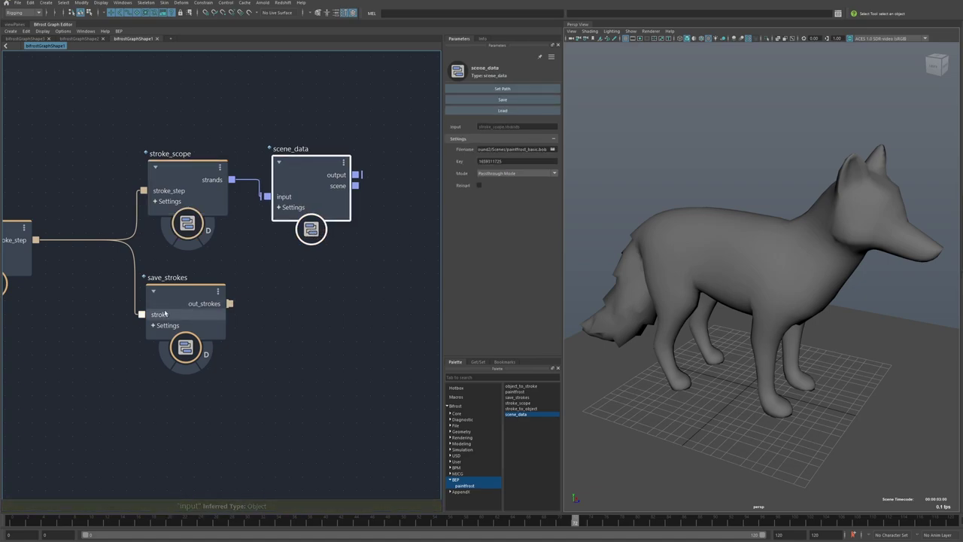
# Move the scene_data node down beside save_strokes
pyautogui.moveTo(199, 294); pyautogui.dragTo(198, 295)
pyautogui.moveTo(324, 225); pyautogui.dragTo(299, 326)
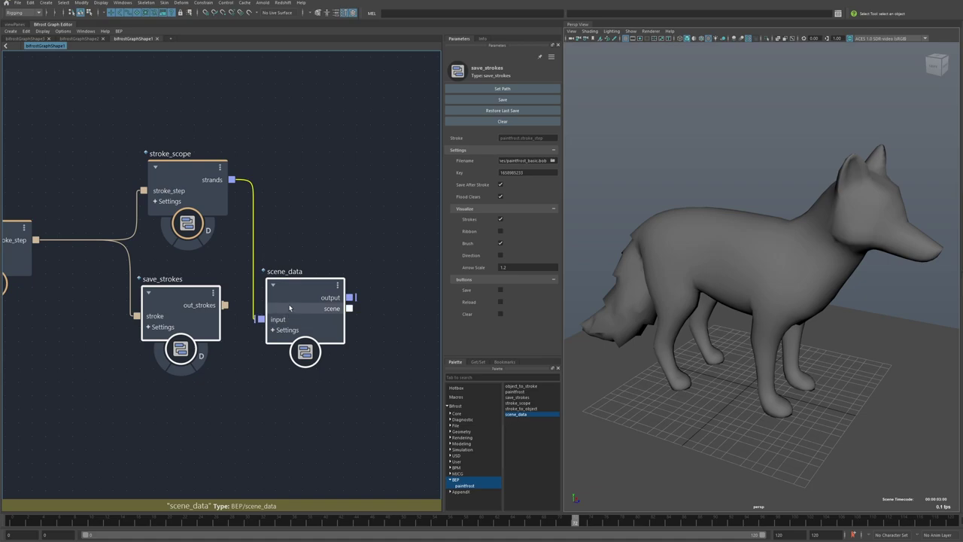
# Select the scene_data node and review its path, save, load, key and mode settings
pyautogui.click(290, 308)
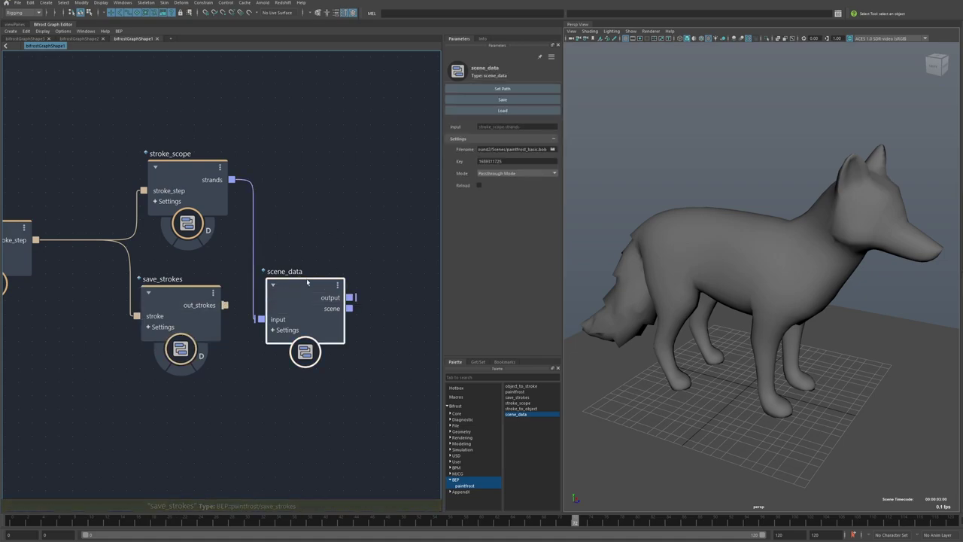
pyautogui.moveTo(307, 282); pyautogui.dragTo(302, 292)
pyautogui.click(477, 112)
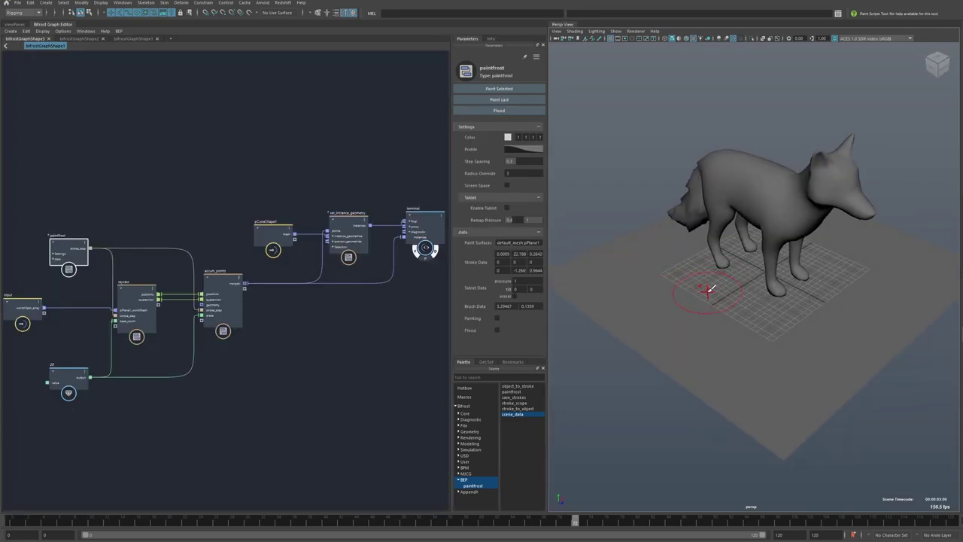
# Paint scattered instances over the ground plane in front of the fox and across its near flank, chest and head
pyautogui.keyDown('alt'); pyautogui.moveTo(703, 286); pyautogui.dragTo(707, 292, button='right'); pyautogui.keyUp('alt')
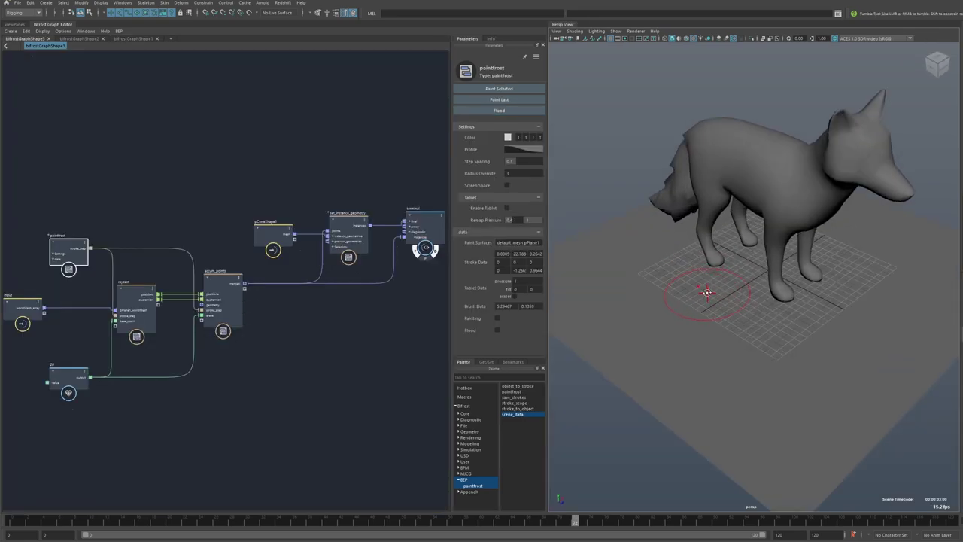
pyautogui.moveTo(707, 292)
pyautogui.keyDown('alt'); pyautogui.mouseDown()
pyautogui.moveTo(734, 288)
pyautogui.moveTo(700, 282)
pyautogui.moveTo(717, 272)
pyautogui.moveTo(713, 311)
pyautogui.moveTo(742, 316)
pyautogui.moveTo(736, 307)
pyautogui.mouseUp(); pyautogui.keyUp('alt')
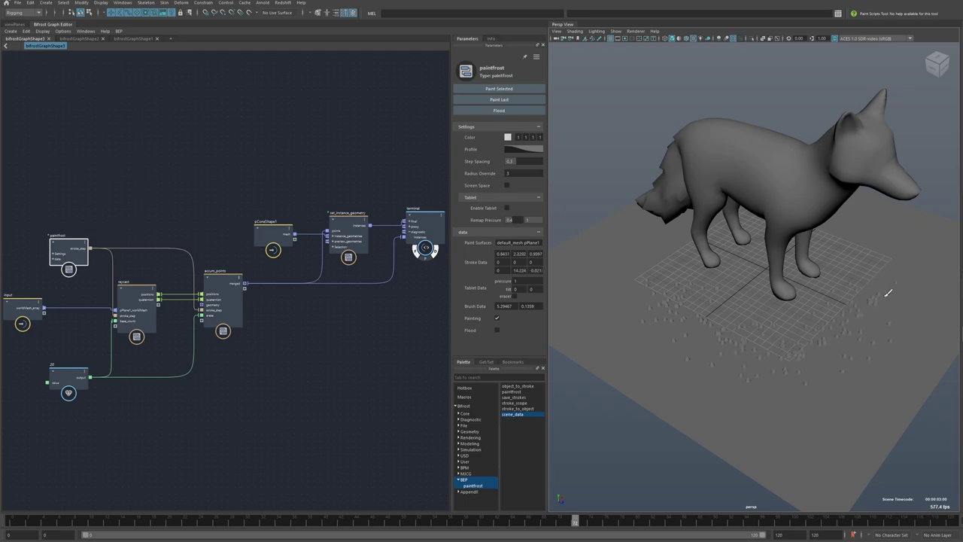
pyautogui.moveTo(888, 293)
pyautogui.mouseDown()
pyautogui.moveTo(753, 170)
pyautogui.moveTo(887, 158)
pyautogui.moveTo(750, 316)
pyautogui.mouseUp()
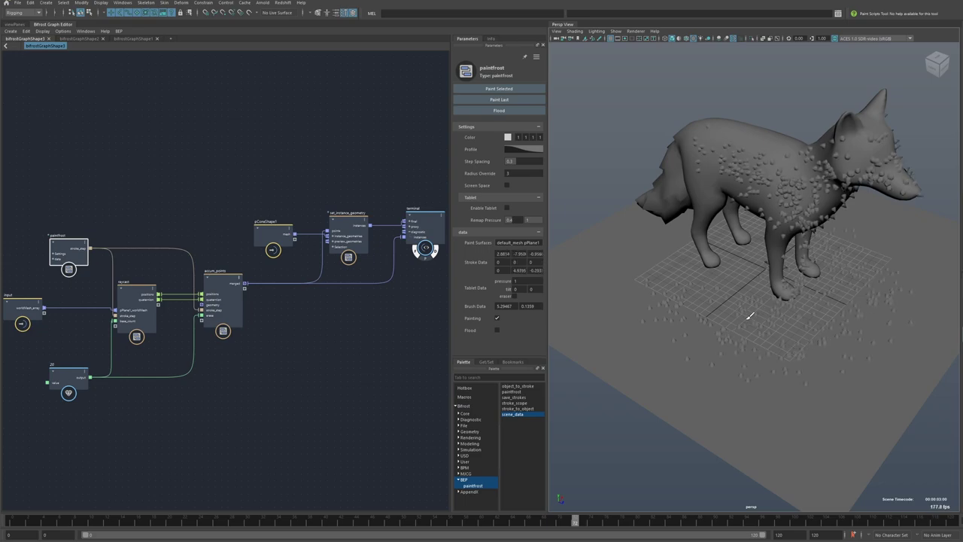
# Paint more instances on the fox's opposite flank and on the ground plane behind its legs and tail
pyautogui.keyDown('alt'); pyautogui.moveTo(897, 292); pyautogui.dragTo(721, 216); pyautogui.keyUp('alt')
pyautogui.keyDown('alt'); pyautogui.moveTo(778, 295); pyautogui.dragTo(783, 314, button='right'); pyautogui.keyUp('alt')
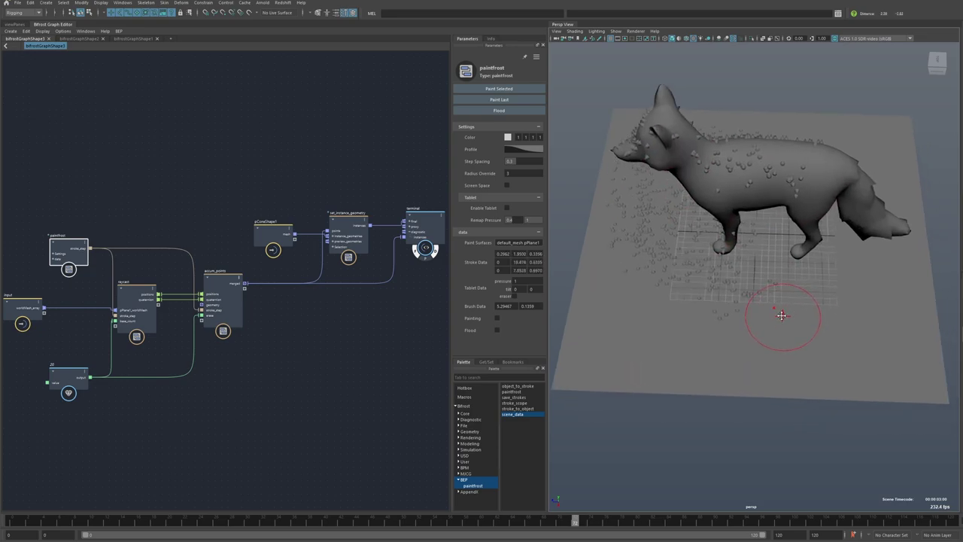
pyautogui.keyDown('alt'); pyautogui.moveTo(782, 314); pyautogui.dragTo(742, 265, button='middle'); pyautogui.keyUp('alt')
pyautogui.keyDown('alt'); pyautogui.moveTo(708, 207); pyautogui.dragTo(793, 211); pyautogui.keyUp('alt')
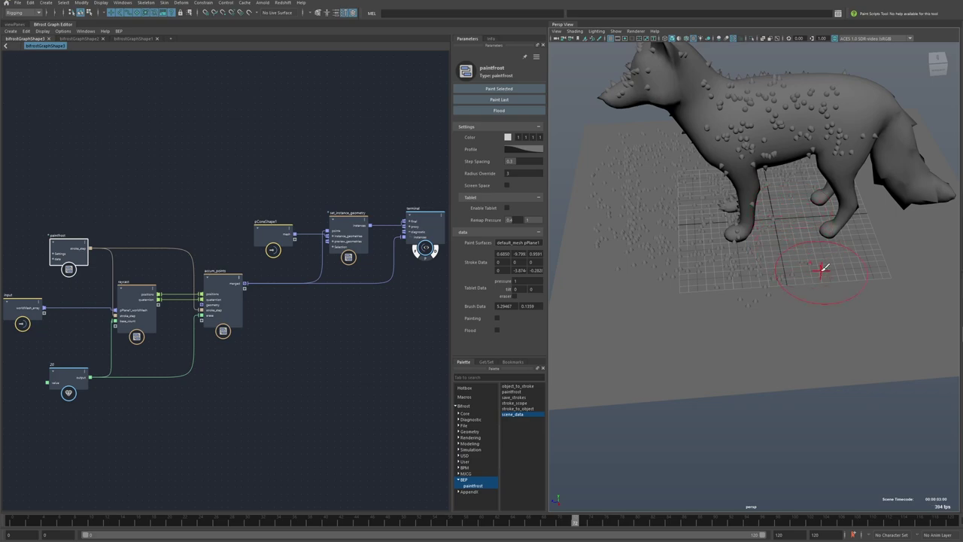
pyautogui.keyDown('alt'); pyautogui.moveTo(823, 269); pyautogui.dragTo(816, 241); pyautogui.keyUp('alt')
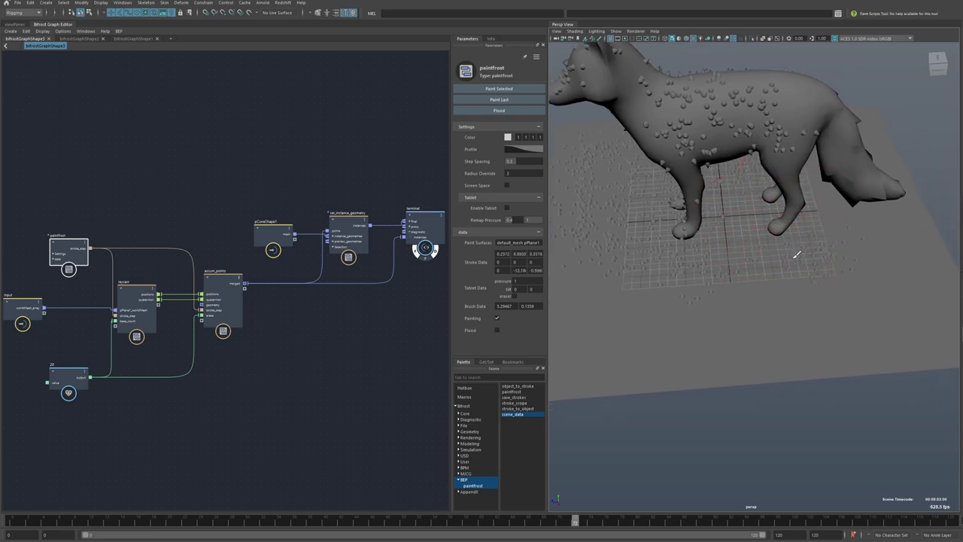
pyautogui.scroll(3, 820, 284)
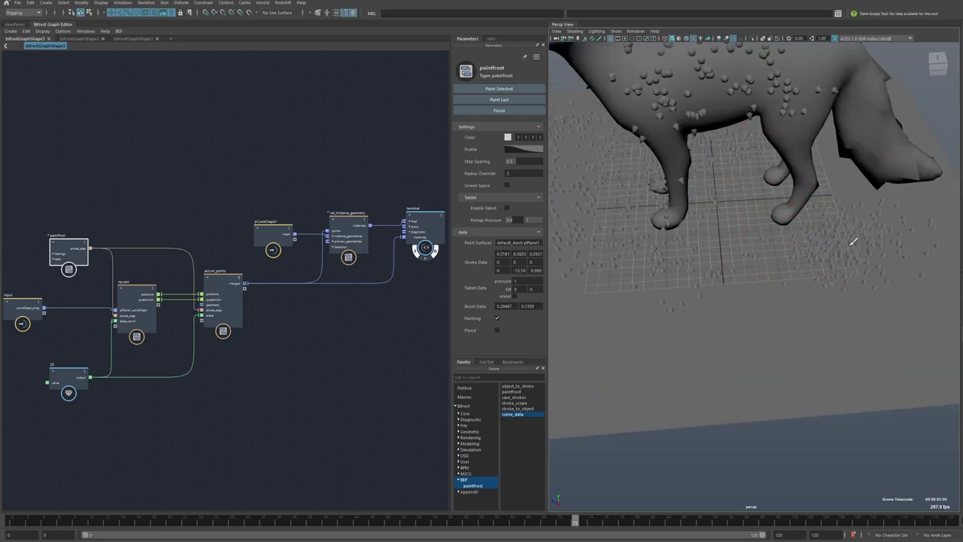
pyautogui.keyDown('alt'); pyautogui.moveTo(840, 243); pyautogui.dragTo(796, 241); pyautogui.keyUp('alt')
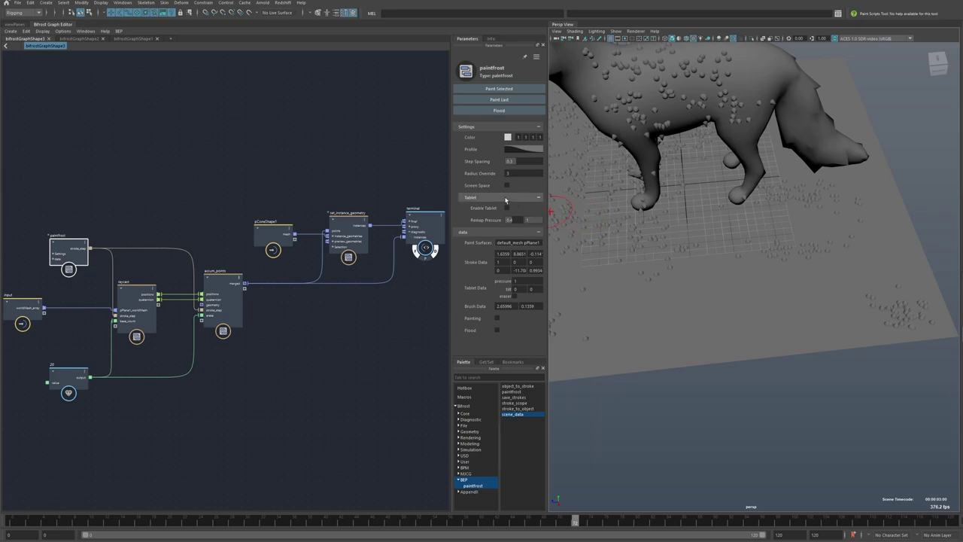
# Enable tablet input on the paintfrost node and paint a stroke on the empty area of the ground plane
pyautogui.click(508, 207)
pyautogui.scroll(3, 694, 325)
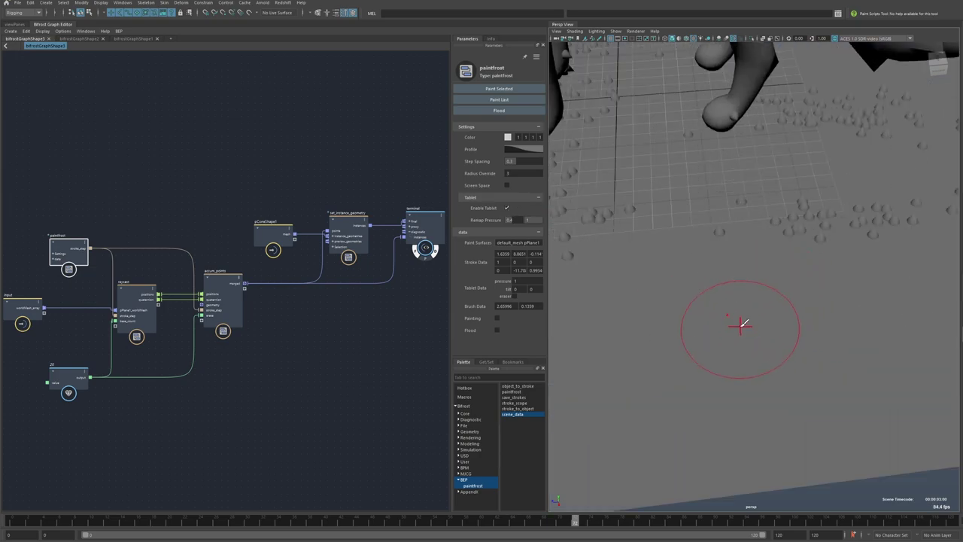
pyautogui.moveTo(743, 323)
pyautogui.mouseDown()
pyautogui.moveTo(726, 302)
pyautogui.moveTo(708, 314)
pyautogui.mouseUp()
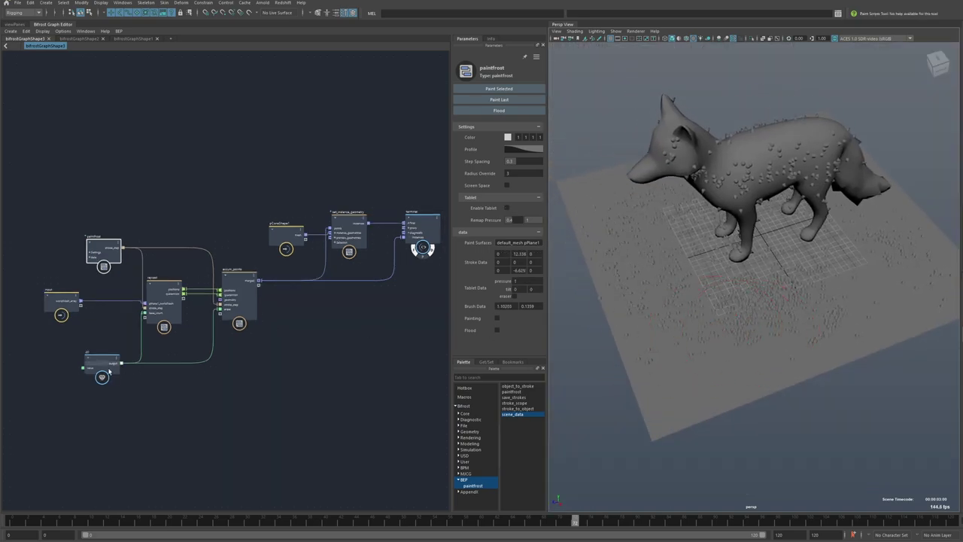
# Set the float value node feeding the raycast base_count to 2000
pyautogui.click(103, 370)
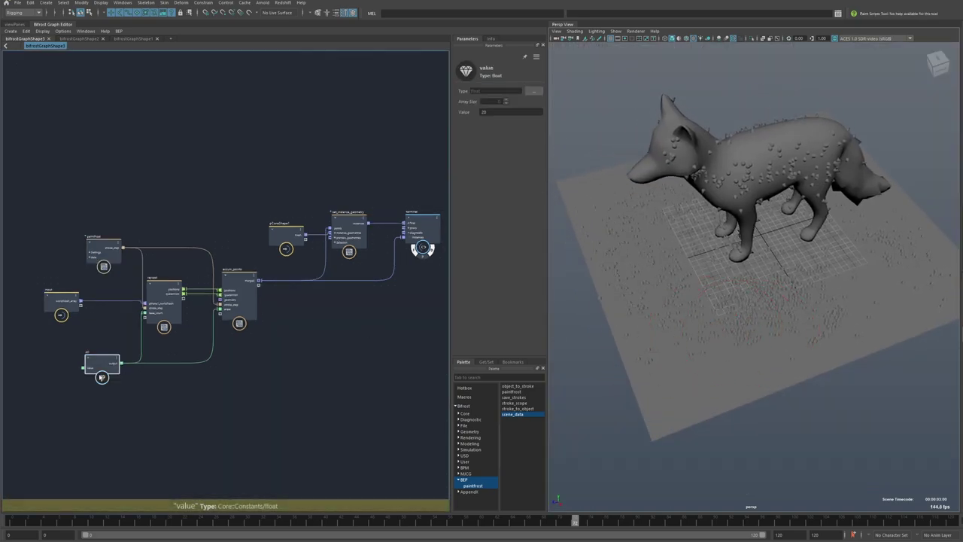
pyautogui.click(511, 113)
pyautogui.write('2000')
pyautogui.press('Return')
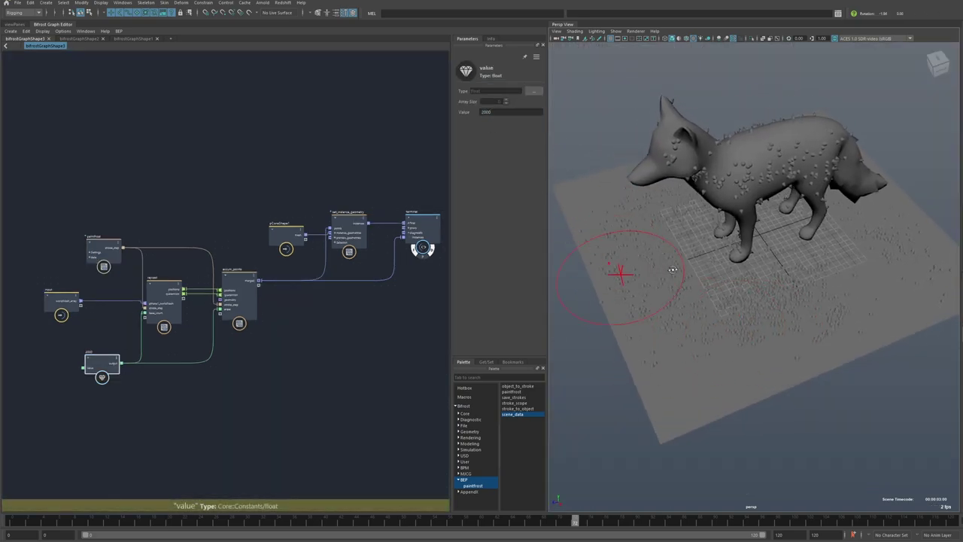
# Paint dense instances around the ground plane and over the fox's back, flank and neck
pyautogui.keyDown('alt'); pyautogui.moveTo(673, 270); pyautogui.dragTo(771, 328); pyautogui.keyUp('alt')
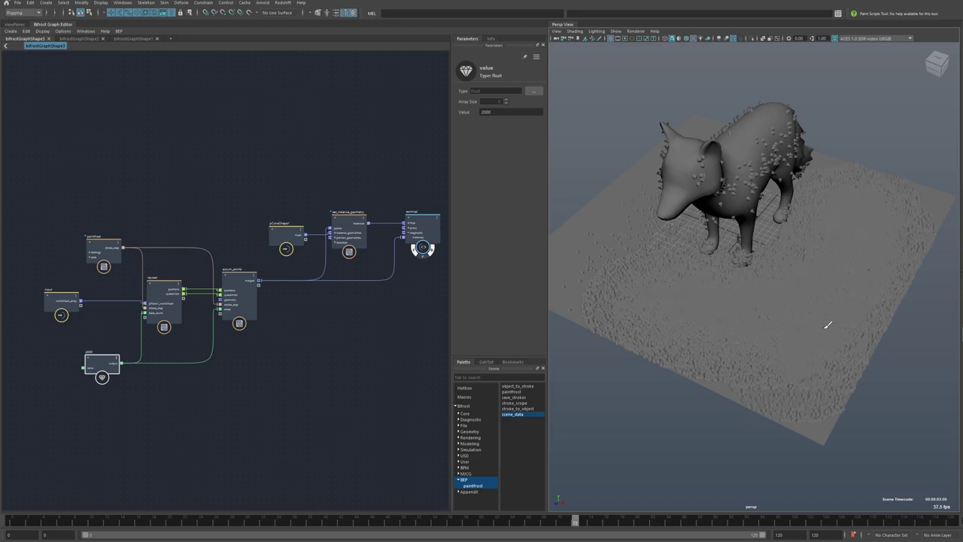
pyautogui.moveTo(636, 317)
pyautogui.keyDown('alt'); pyautogui.mouseDown()
pyautogui.moveTo(830, 299)
pyautogui.moveTo(873, 342)
pyautogui.mouseUp(); pyautogui.keyUp('alt')
pyautogui.moveTo(873, 342)
pyautogui.mouseDown()
pyautogui.moveTo(709, 276)
pyautogui.moveTo(819, 324)
pyautogui.moveTo(668, 208)
pyautogui.moveTo(671, 199)
pyautogui.mouseUp()
pyautogui.moveTo(765, 129); pyautogui.dragTo(886, 171)
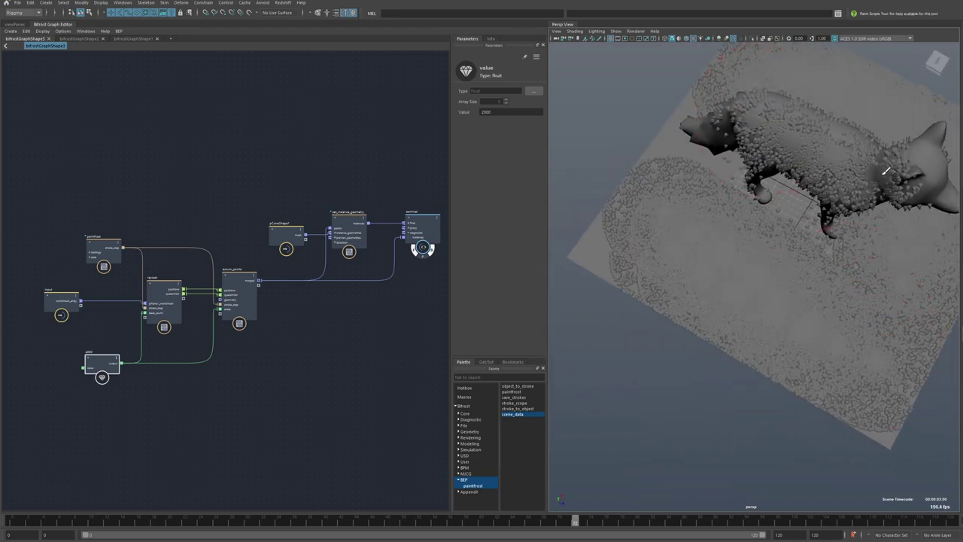
# Turn off the final output display flag on the terminal node and check the fox in the viewport
pyautogui.keyDown('alt'); pyautogui.moveTo(337, 194); pyautogui.dragTo(265, 208, button='middle'); pyautogui.keyUp('alt')
pyautogui.scroll(3, 352, 266)
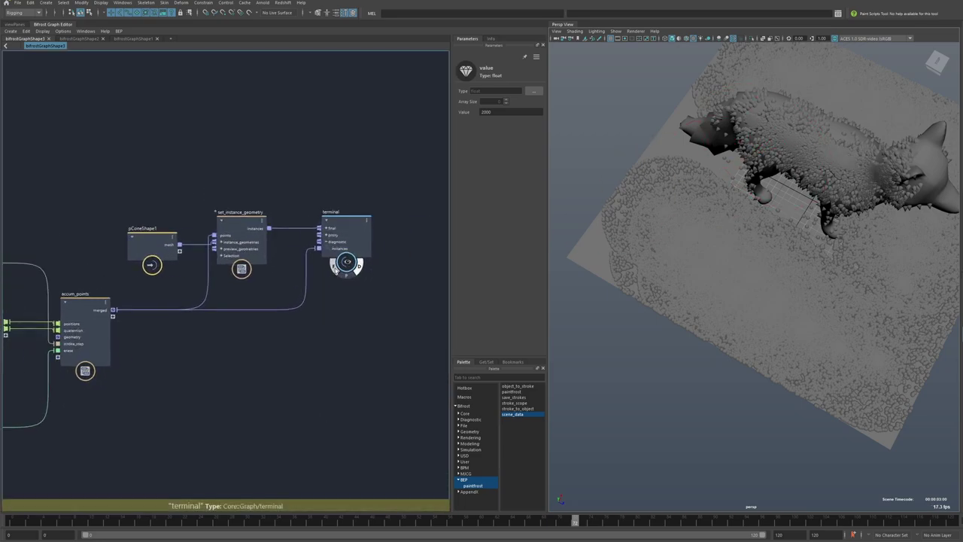
pyautogui.click(334, 270)
pyautogui.moveTo(728, 140)
pyautogui.keyDown('alt'); pyautogui.mouseDown()
pyautogui.moveTo(714, 262)
pyautogui.moveTo(748, 246)
pyautogui.moveTo(645, 269)
pyautogui.moveTo(818, 248)
pyautogui.moveTo(710, 222)
pyautogui.moveTo(730, 276)
pyautogui.mouseUp(); pyautogui.keyUp('alt')
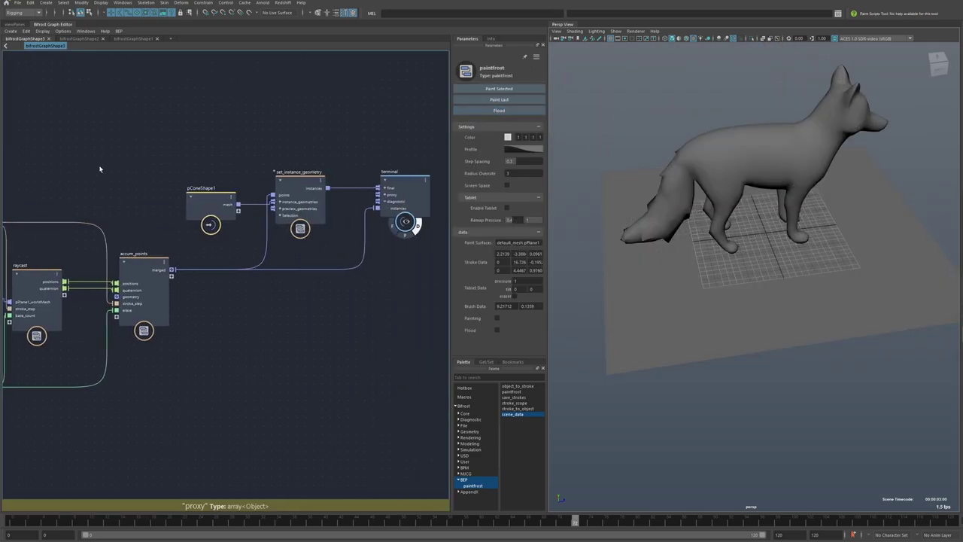
# Select the raycast node and examine how the mesh input, paintfrost stroke_step and base count value feed into it
pyautogui.click(101, 165)
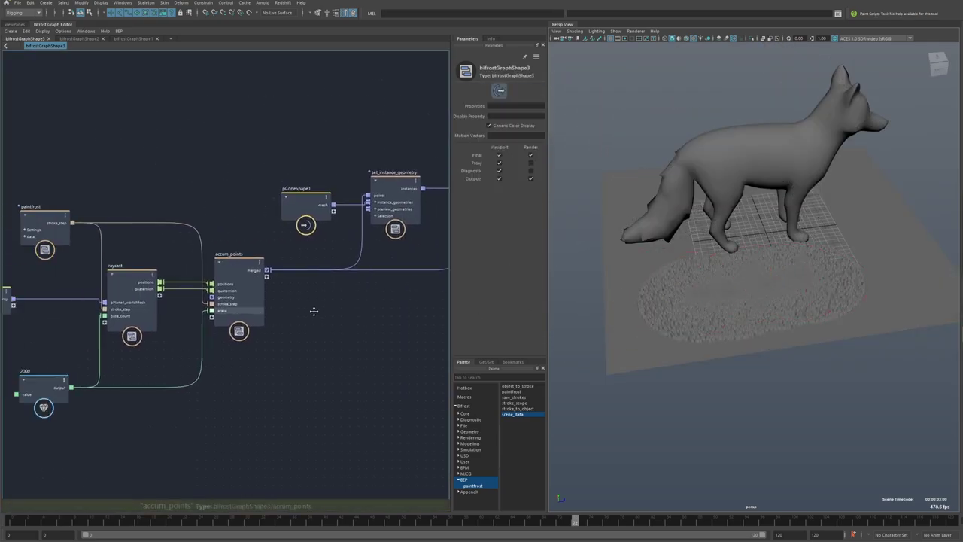
pyautogui.click(337, 322)
pyautogui.keyDown('alt'); pyautogui.moveTo(334, 200); pyautogui.dragTo(280, 194, button='middle'); pyautogui.keyUp('alt')
pyautogui.scroll(2, 283, 246)
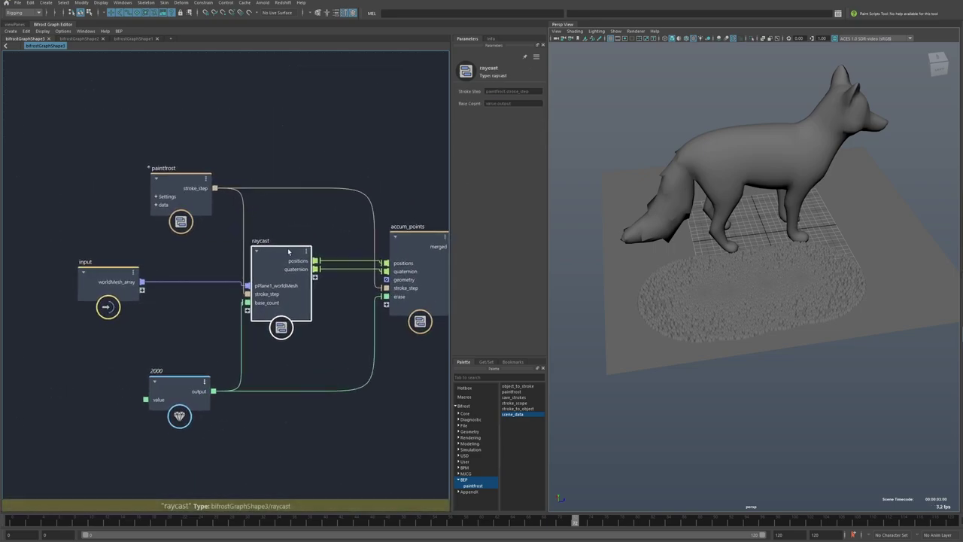
pyautogui.moveTo(290, 251); pyautogui.dragTo(296, 254)
pyautogui.scroll(2, 780, 249)
pyautogui.scroll(2, 751, 247)
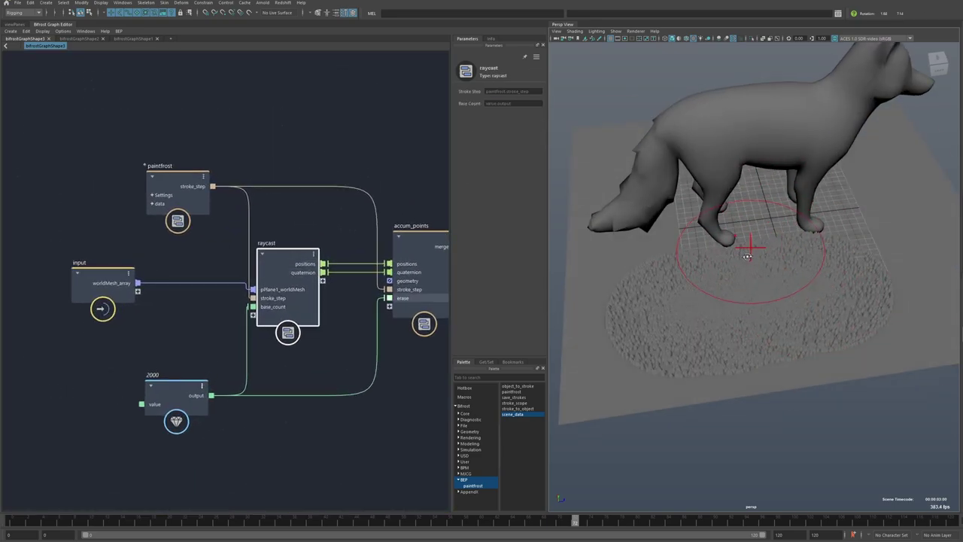
# Paint dense instances over the fox's legs, tail and rear flank and the ground plane around its feet
pyautogui.keyDown('alt'); pyautogui.moveTo(905, 241); pyautogui.dragTo(817, 241, button='middle'); pyautogui.keyUp('alt')
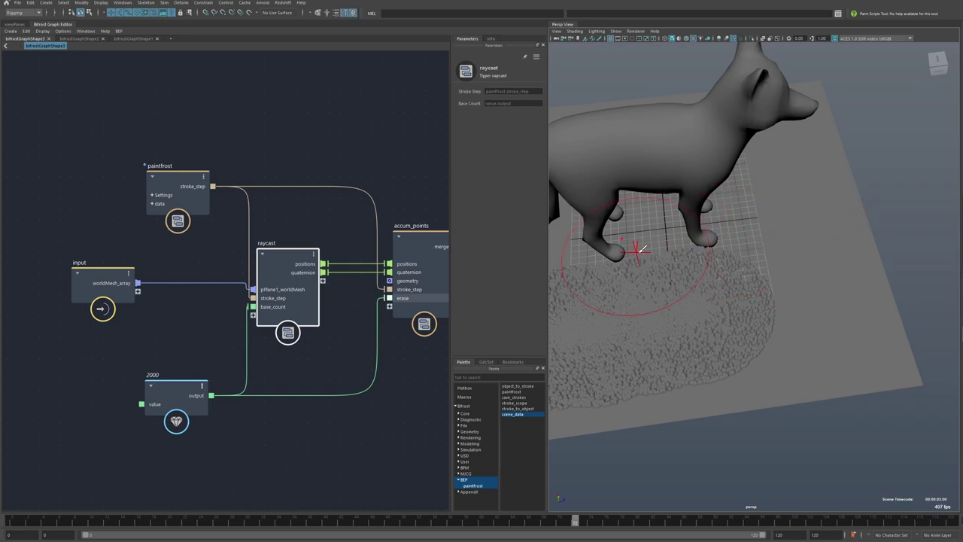
pyautogui.keyDown('alt'); pyautogui.moveTo(644, 247); pyautogui.dragTo(737, 196); pyautogui.keyUp('alt')
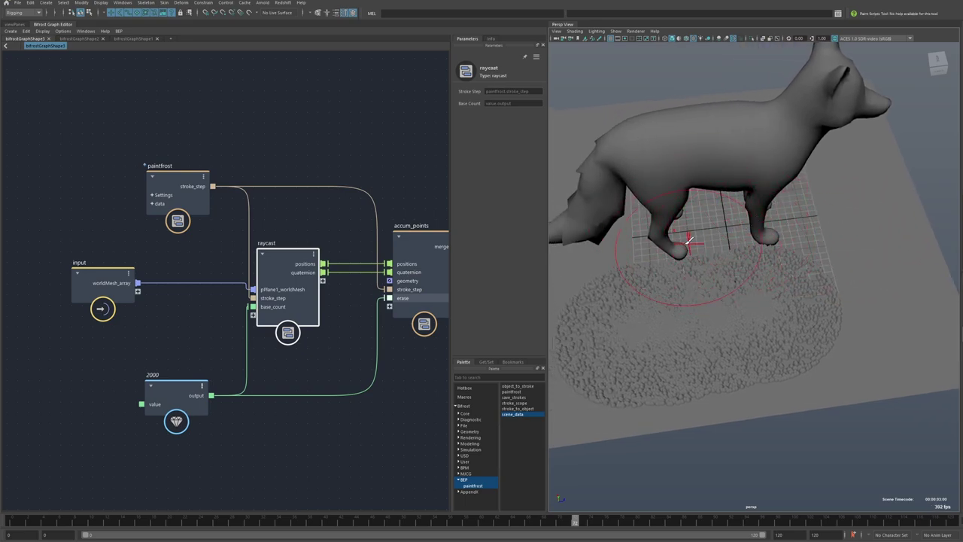
pyautogui.moveTo(689, 241)
pyautogui.mouseDown()
pyautogui.moveTo(721, 225)
pyautogui.moveTo(833, 251)
pyautogui.moveTo(833, 201)
pyautogui.mouseUp()
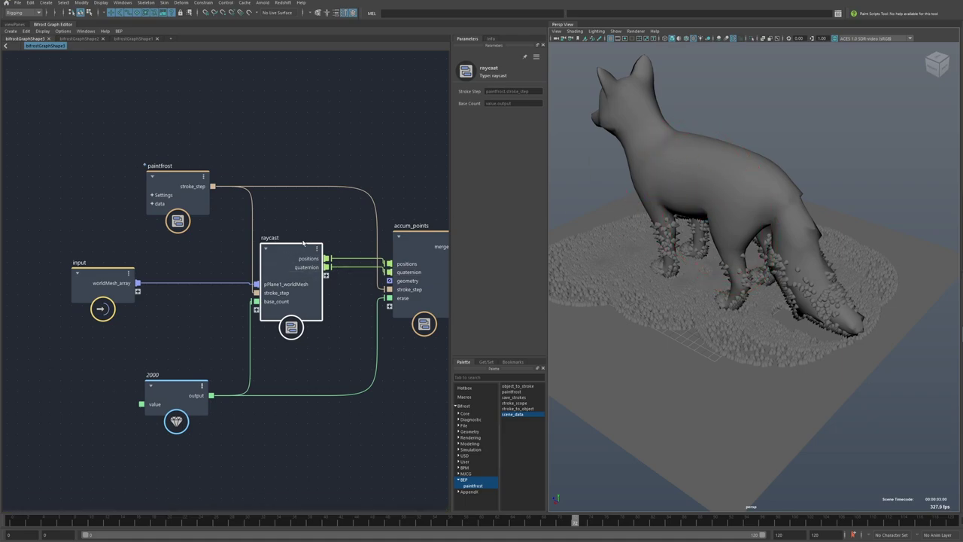
pyautogui.moveTo(294, 254); pyautogui.dragTo(291, 256)
pyautogui.moveTo(711, 269)
pyautogui.keyDown('alt'); pyautogui.mouseDown()
pyautogui.moveTo(775, 241)
pyautogui.moveTo(715, 178)
pyautogui.moveTo(623, 189)
pyautogui.moveTo(742, 215)
pyautogui.moveTo(685, 228)
pyautogui.mouseUp(); pyautogui.keyUp('alt')
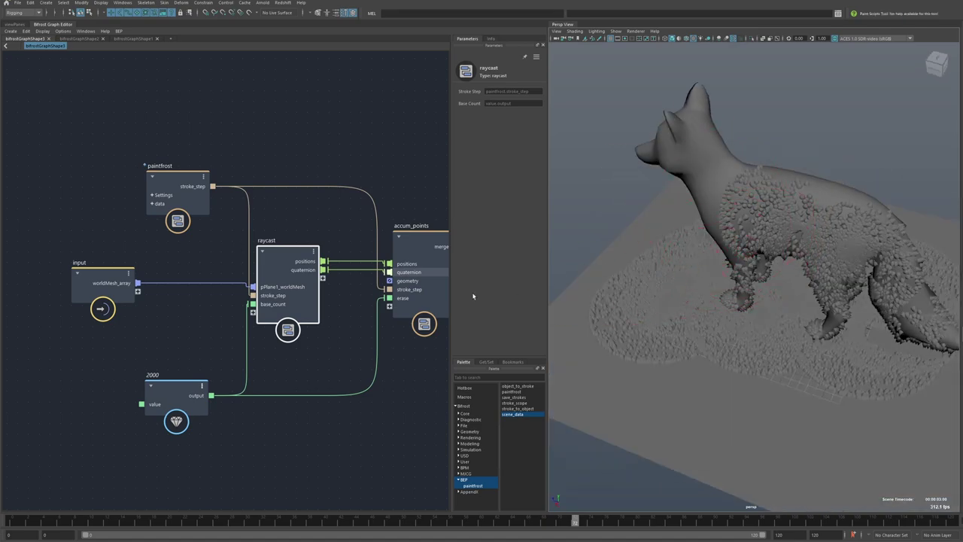
# Examine the raycast positions and quaternion outputs alongside the orientation of the painted instances on the fox's shoulder
pyautogui.keyDown('alt'); pyautogui.moveTo(361, 248); pyautogui.dragTo(298, 251, button='middle'); pyautogui.keyUp('alt')
pyautogui.scroll(2, 248, 254)
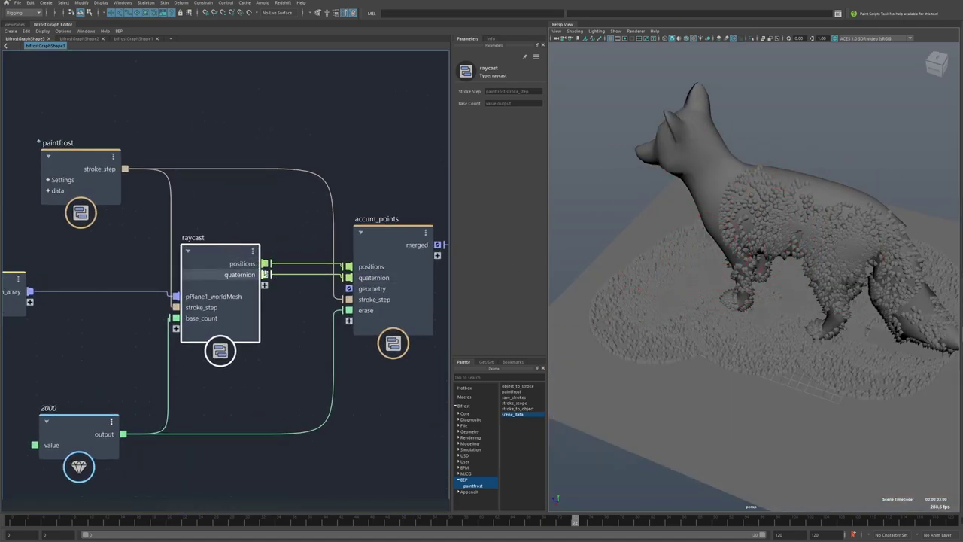
pyautogui.scroll(5, 711, 226)
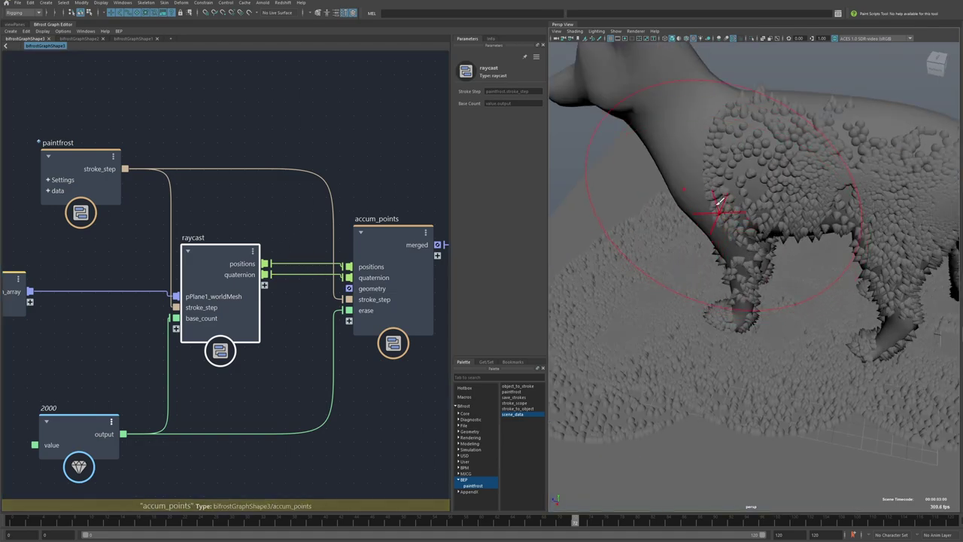
pyautogui.keyDown('alt'); pyautogui.moveTo(754, 201); pyautogui.dragTo(746, 200); pyautogui.keyUp('alt')
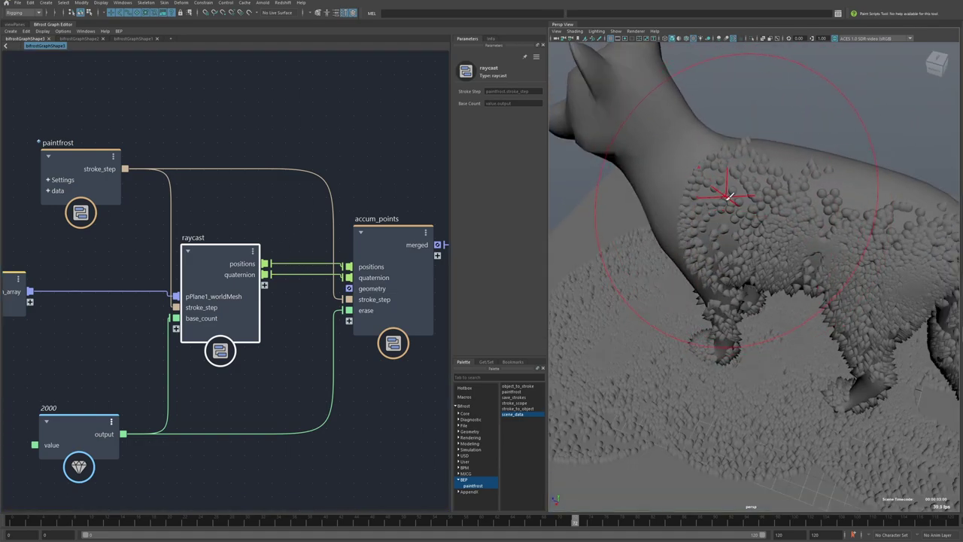
# Select the accum_points node and examine its geometry, stroke_step and erase inputs and its merged output
pyautogui.moveTo(313, 307); pyautogui.dragTo(275, 308, button='middle')
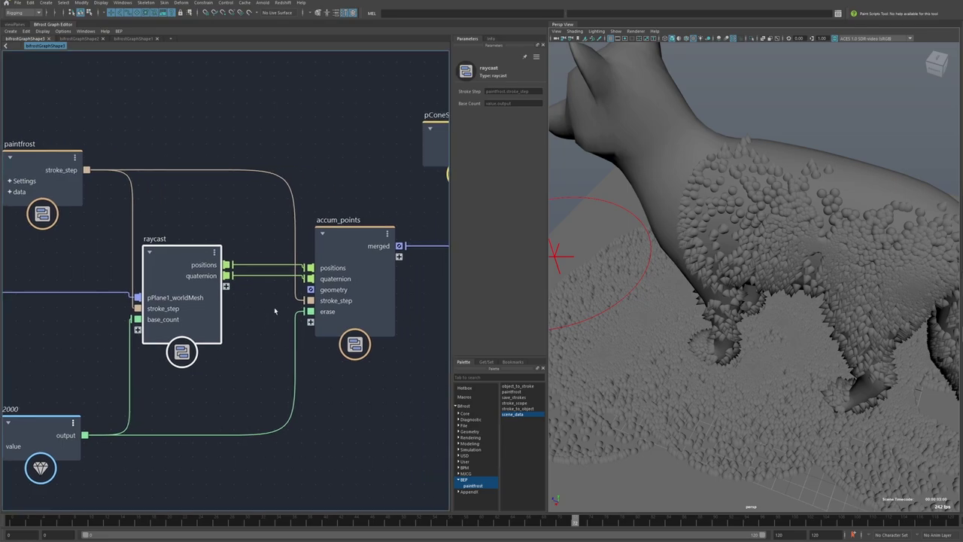
pyautogui.click(364, 280)
pyautogui.keyDown('alt'); pyautogui.moveTo(363, 280); pyautogui.dragTo(247, 286, button='middle'); pyautogui.keyUp('alt')
pyautogui.moveTo(252, 240); pyautogui.dragTo(253, 242)
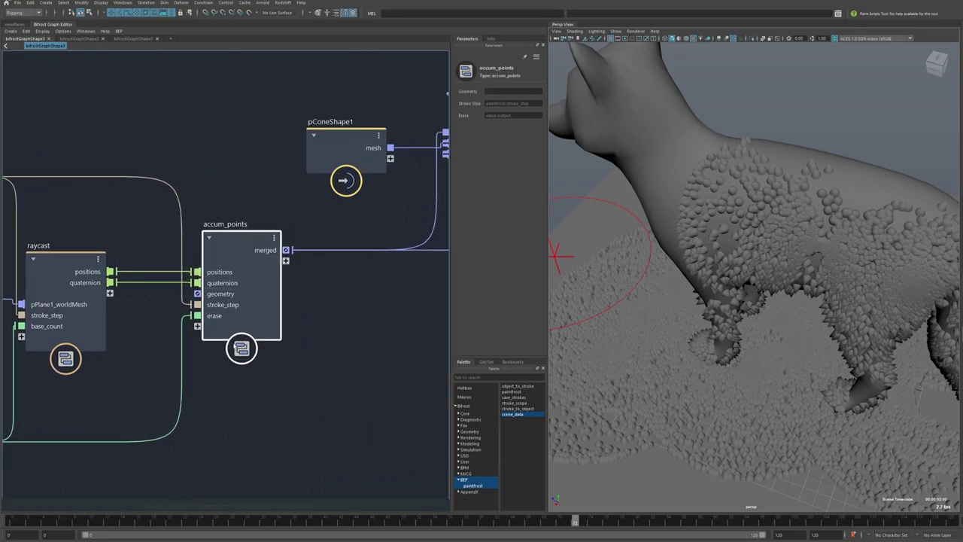
pyautogui.moveTo(238, 328); pyautogui.dragTo(235, 329)
pyautogui.moveTo(222, 241); pyautogui.dragTo(227, 240)
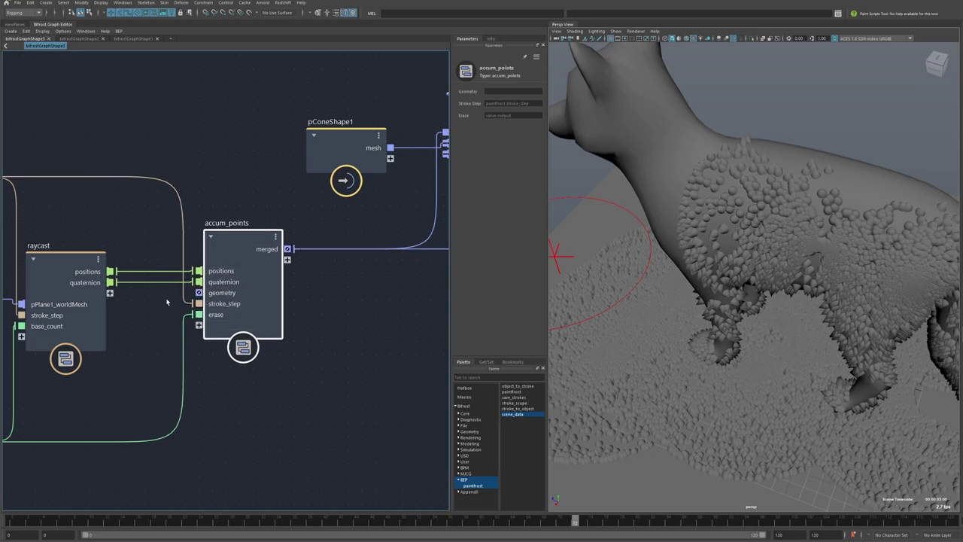
pyautogui.click(200, 196)
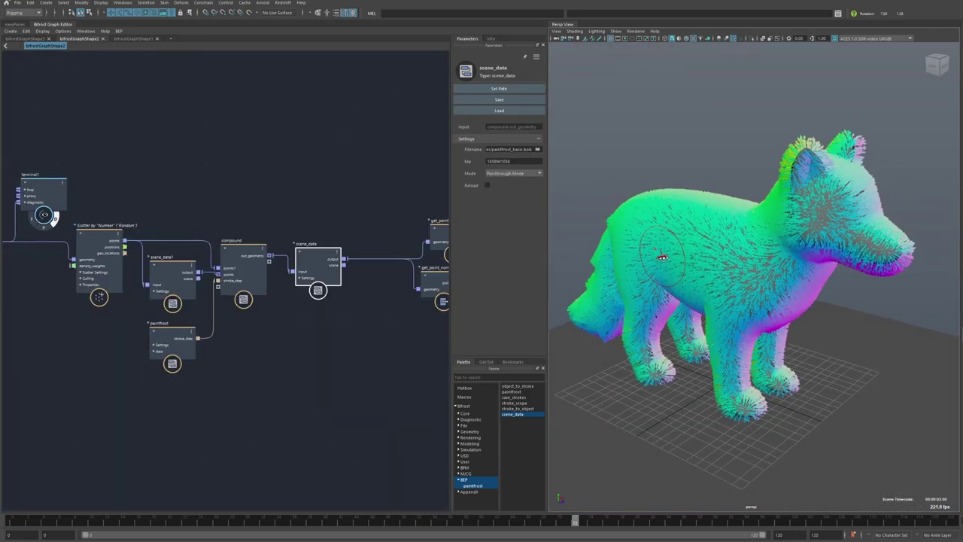
# Inspect the fur on the fox and the scene_data node after the compound in the bifrostGraphShape2 graph
pyautogui.keyDown('alt'); pyautogui.moveTo(663, 257); pyautogui.dragTo(768, 239); pyautogui.keyUp('alt')
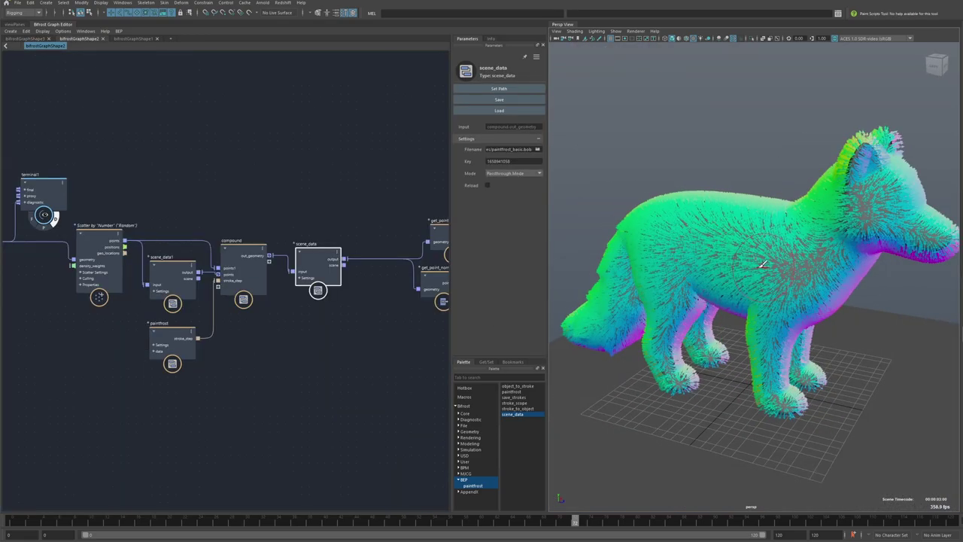
pyautogui.scroll(3, 802, 253)
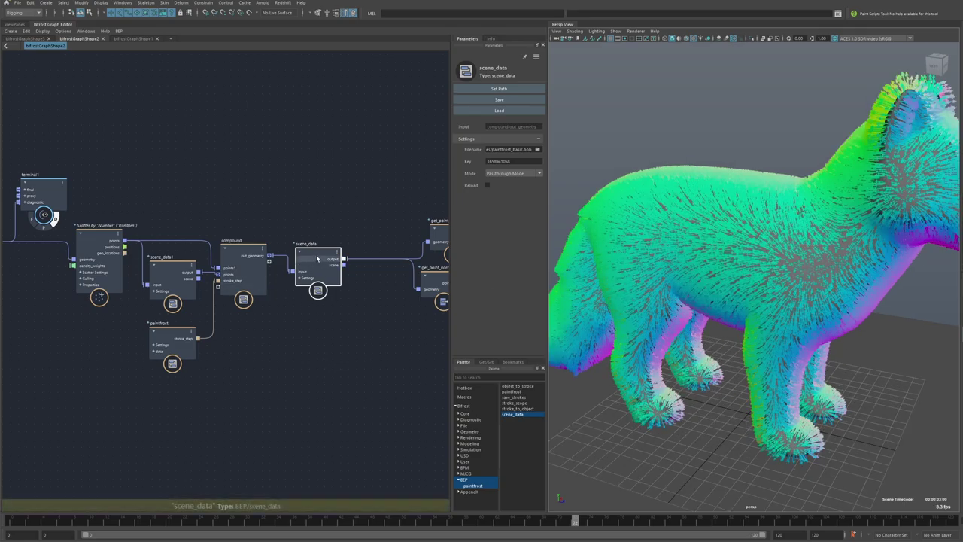
pyautogui.moveTo(316, 258); pyautogui.dragTo(313, 254)
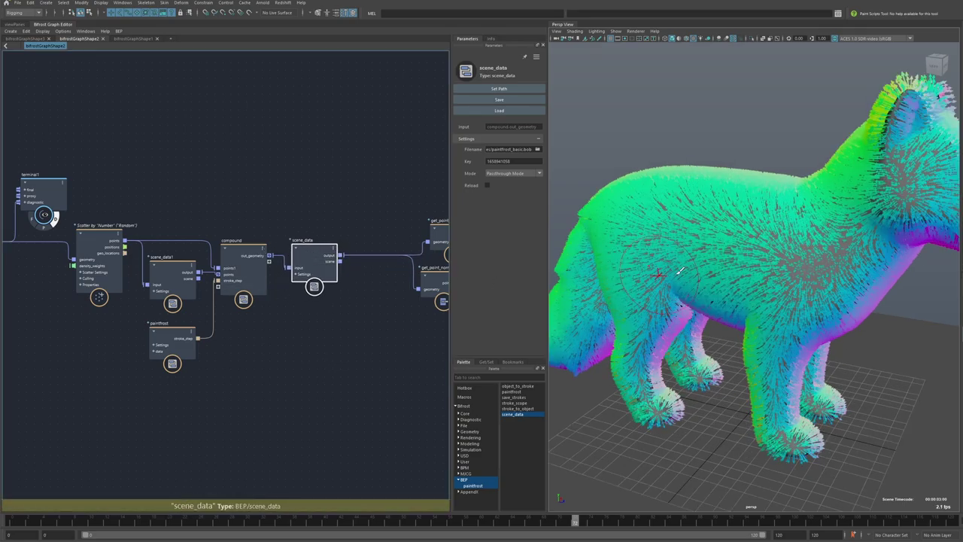
# Comb the fur along the fox's flank with several long brush strokes between the hip and the shoulder
pyautogui.keyDown('alt'); pyautogui.moveTo(734, 269); pyautogui.dragTo(752, 269); pyautogui.keyUp('alt')
pyautogui.scroll(-3, 750, 270)
pyautogui.moveTo(825, 254)
pyautogui.mouseDown()
pyautogui.moveTo(724, 239)
pyautogui.moveTo(786, 227)
pyautogui.moveTo(672, 223)
pyautogui.mouseUp()
pyautogui.keyDown('alt'); pyautogui.moveTo(690, 251); pyautogui.dragTo(693, 256); pyautogui.keyUp('alt')
pyautogui.scroll(3, 719, 267)
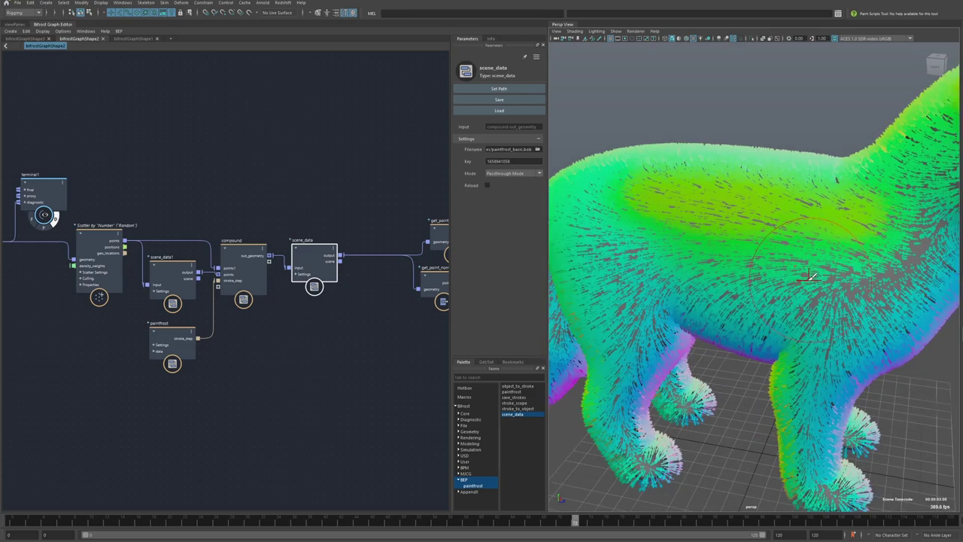
pyautogui.keyDown('alt'); pyautogui.moveTo(744, 276); pyautogui.dragTo(722, 222); pyautogui.keyUp('alt')
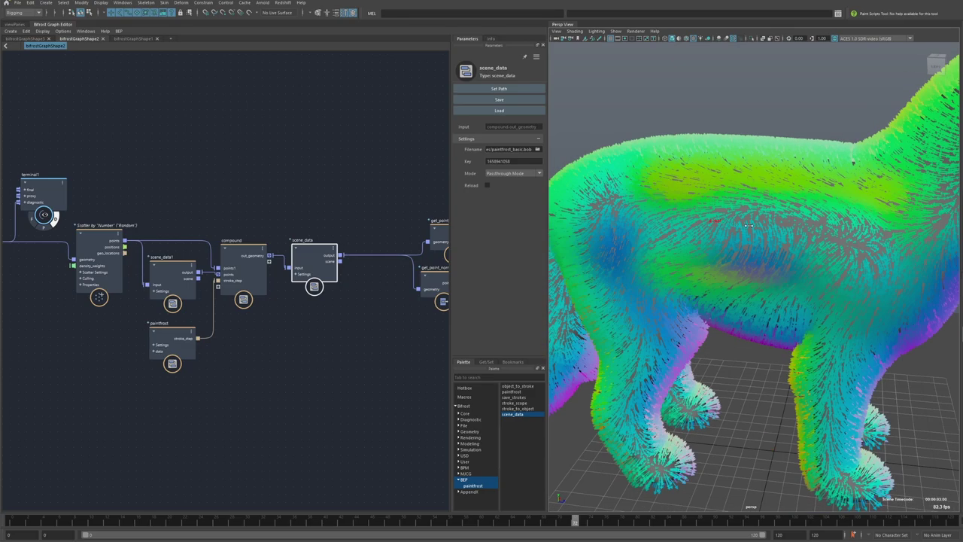
pyautogui.moveTo(671, 199); pyautogui.dragTo(844, 232)
pyautogui.moveTo(696, 226); pyautogui.dragTo(849, 263)
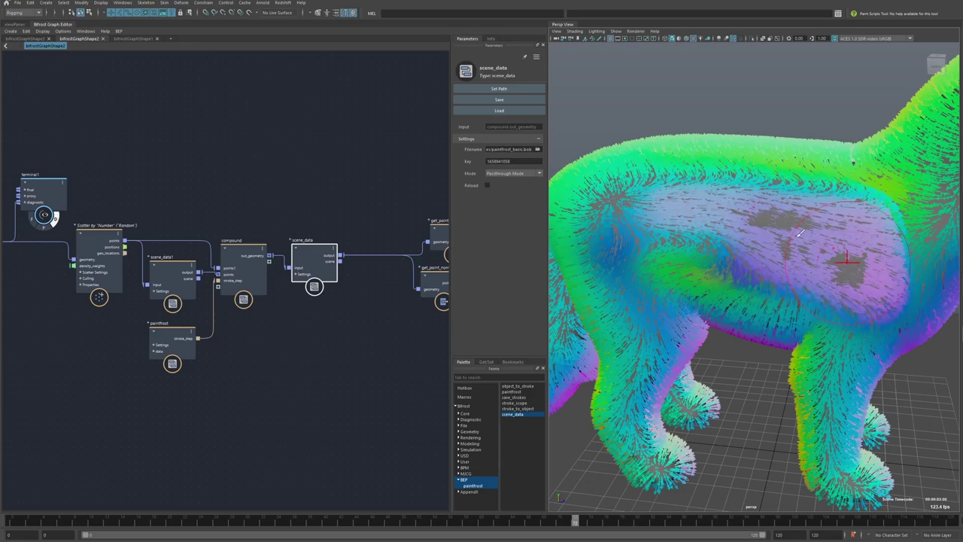
pyautogui.moveTo(686, 204); pyautogui.dragTo(827, 215)
pyautogui.moveTo(779, 227)
pyautogui.mouseDown()
pyautogui.moveTo(860, 257)
pyautogui.moveTo(728, 213)
pyautogui.moveTo(725, 226)
pyautogui.moveTo(711, 214)
pyautogui.moveTo(775, 223)
pyautogui.mouseUp()
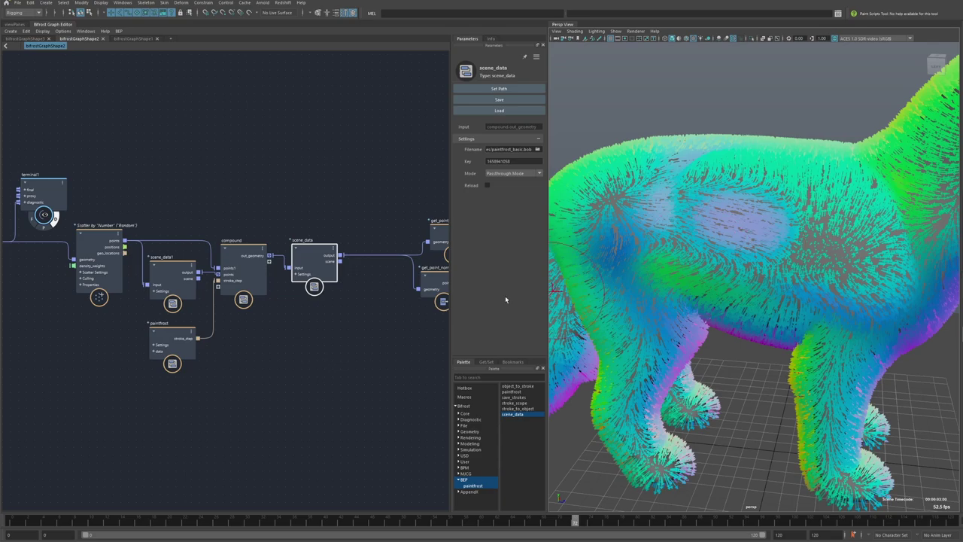
# Compare the filename, key and mode settings of the scene_data1 and scene_data nodes on either side of the compound
pyautogui.scroll(1, 186, 281)
pyautogui.scroll(2, 232, 244)
pyautogui.keyDown('alt'); pyautogui.moveTo(245, 232); pyautogui.dragTo(242, 220, button='middle'); pyautogui.keyUp('alt')
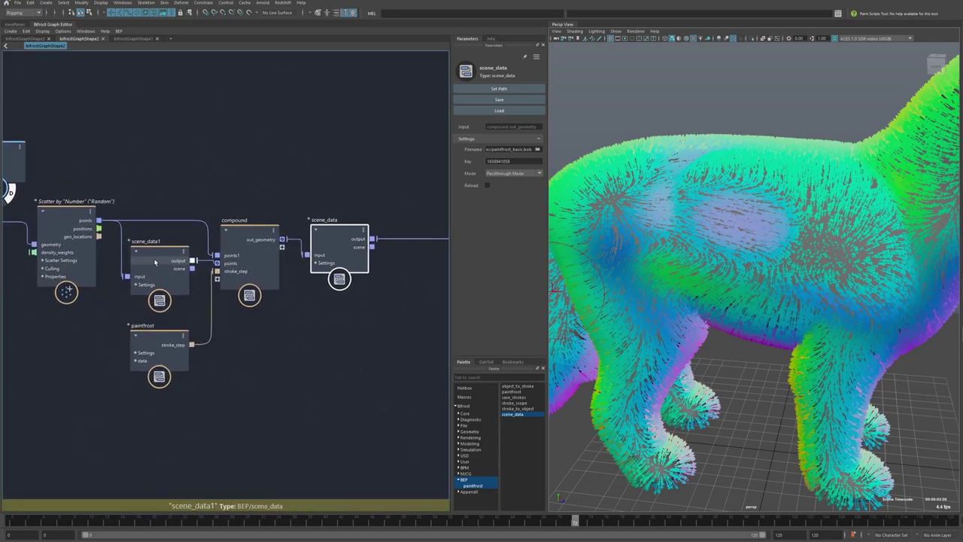
pyautogui.click(167, 259)
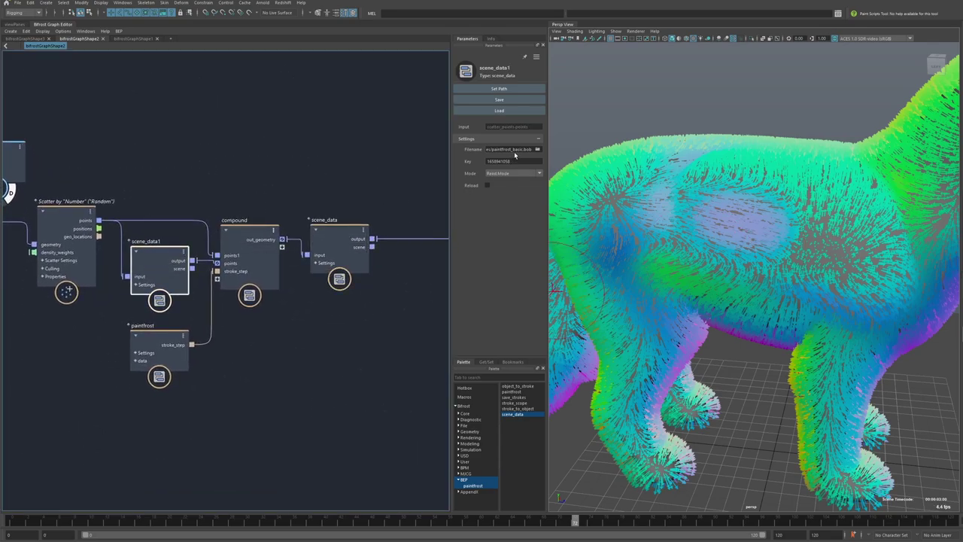
pyautogui.moveTo(336, 231); pyautogui.dragTo(348, 229)
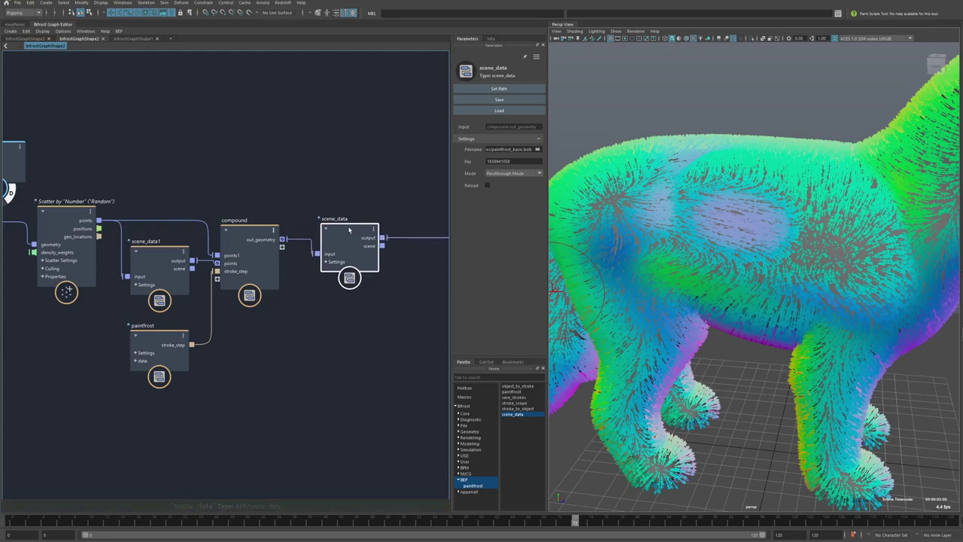
pyautogui.moveTo(161, 264); pyautogui.dragTo(153, 260)
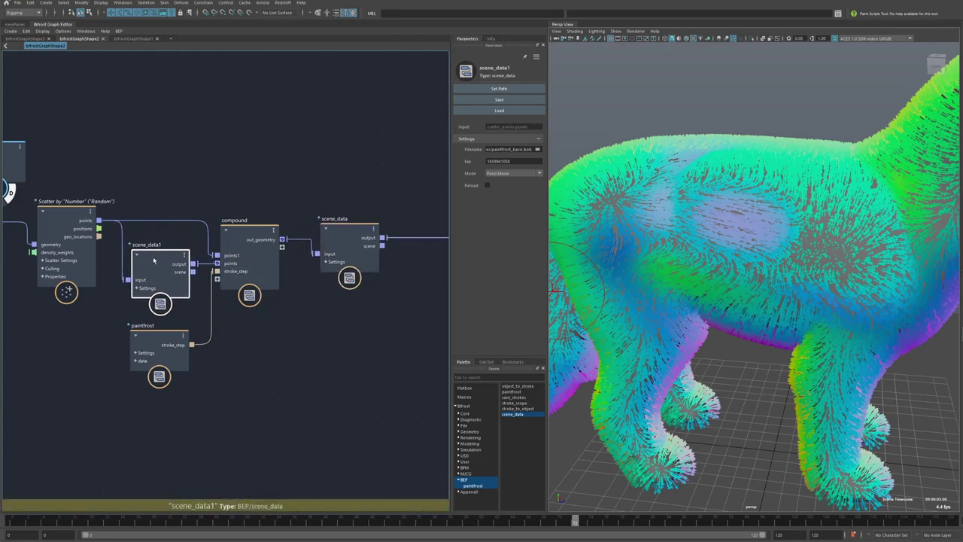
pyautogui.click(348, 281)
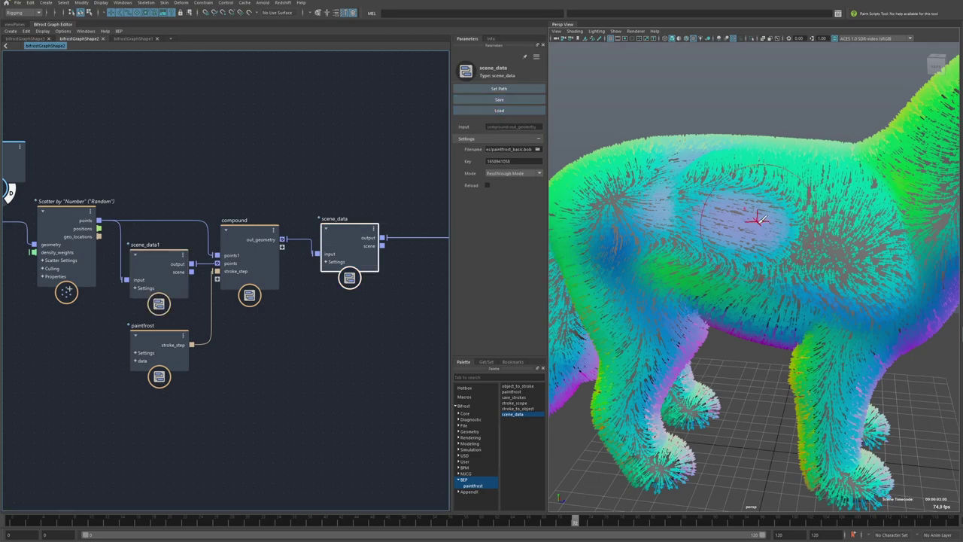
# Reset the graph's feedback state, select scene_data1 and brush new strokes across the fox's flank
pyautogui.click(25, 31)
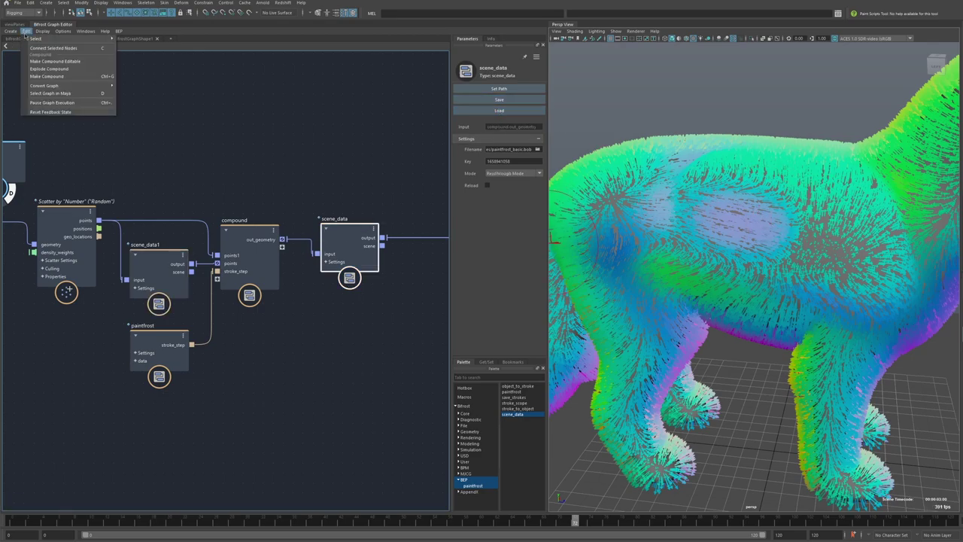
pyautogui.click(40, 112)
pyautogui.moveTo(154, 271); pyautogui.dragTo(160, 269)
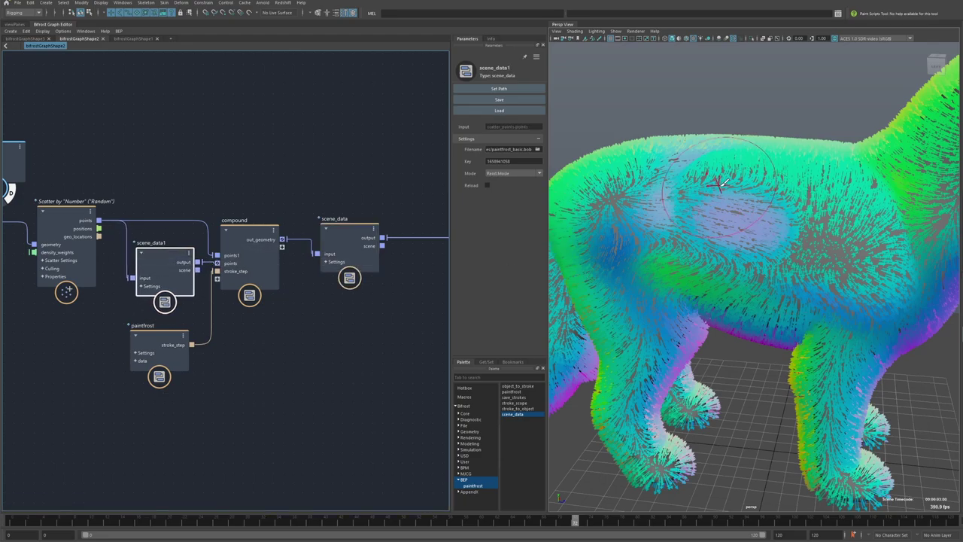
pyautogui.moveTo(721, 184)
pyautogui.mouseDown()
pyautogui.moveTo(807, 257)
pyautogui.moveTo(738, 262)
pyautogui.mouseUp()
pyautogui.moveTo(820, 242); pyautogui.dragTo(839, 230)
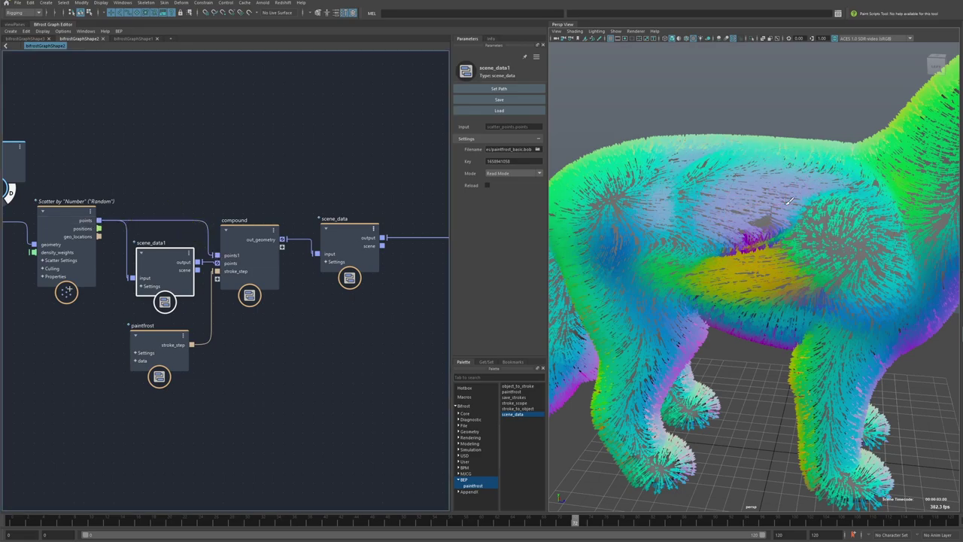
pyautogui.moveTo(790, 200)
pyautogui.mouseDown()
pyautogui.moveTo(775, 226)
pyautogui.moveTo(738, 248)
pyautogui.moveTo(677, 226)
pyautogui.moveTo(688, 262)
pyautogui.mouseUp()
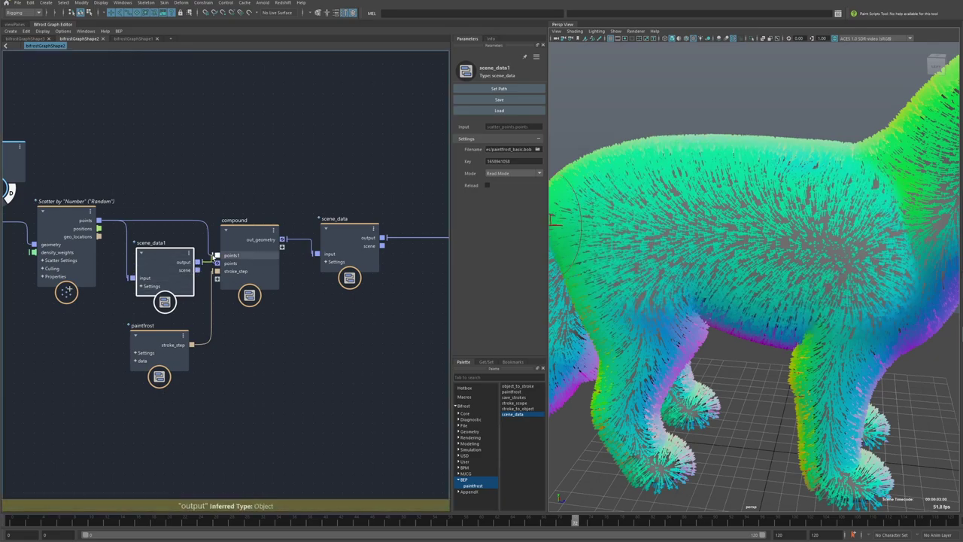
# Connect scene_data1's output to the compound's points1 input and comb the fur across the fox's flank and belly
pyautogui.moveTo(213, 256); pyautogui.dragTo(214, 256)
pyautogui.moveTo(146, 261); pyautogui.dragTo(145, 256)
pyautogui.moveTo(631, 191); pyautogui.dragTo(766, 195)
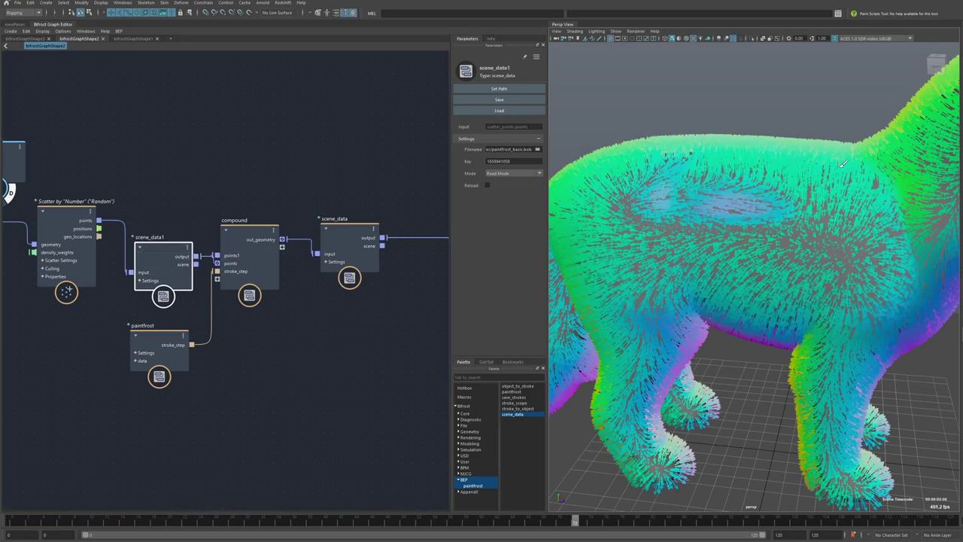
pyautogui.moveTo(689, 263); pyautogui.dragTo(879, 313)
pyautogui.moveTo(601, 237); pyautogui.dragTo(670, 294)
pyautogui.moveTo(606, 226); pyautogui.dragTo(775, 231)
pyautogui.moveTo(602, 218)
pyautogui.mouseDown()
pyautogui.moveTo(684, 165)
pyautogui.moveTo(719, 211)
pyautogui.mouseUp()
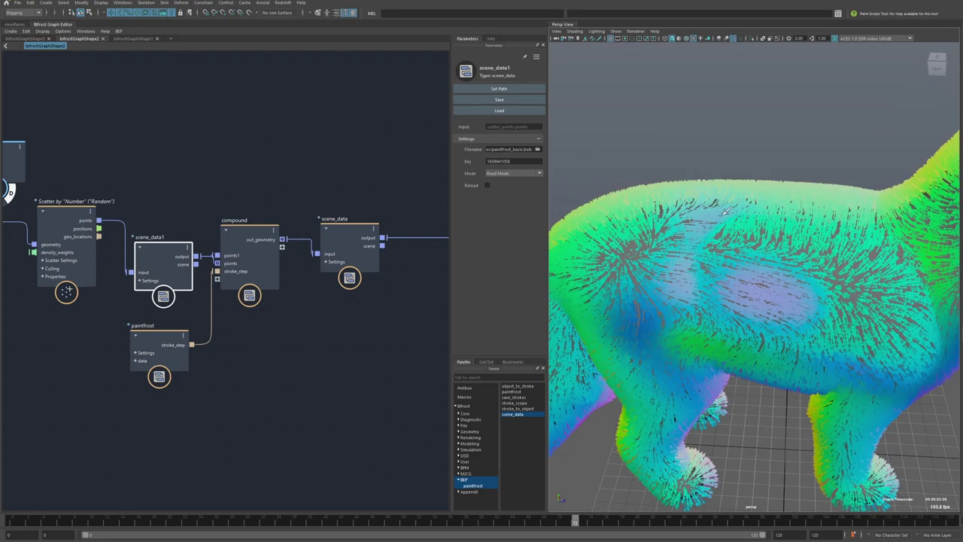
# Enable Reflection in the paint tool settings for the fox's paintfrost brush
pyautogui.keyDown('alt'); pyautogui.moveTo(825, 319); pyautogui.dragTo(738, 294); pyautogui.keyUp('alt')
pyautogui.keyDown('alt'); pyautogui.moveTo(738, 294); pyautogui.dragTo(713, 286, button='right'); pyautogui.keyUp('alt')
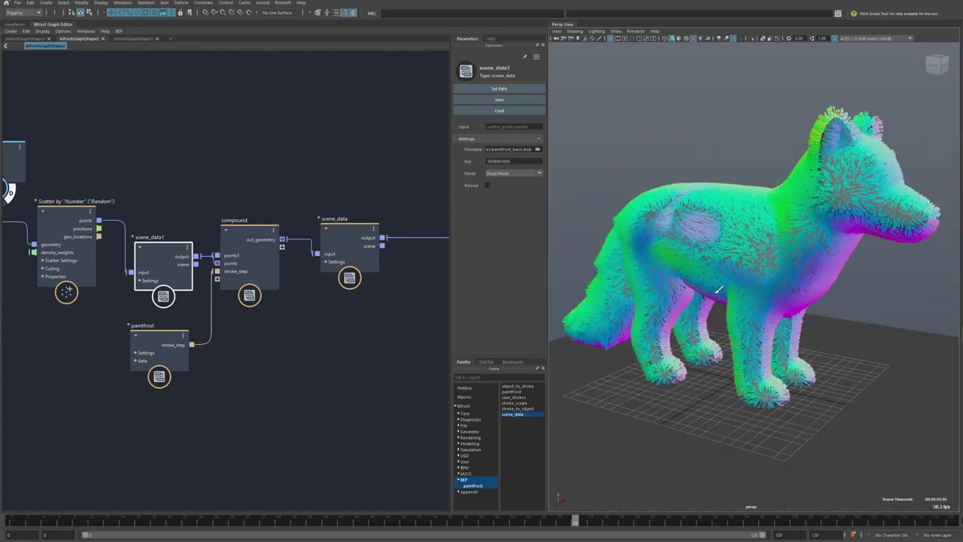
pyautogui.keyDown('alt'); pyautogui.moveTo(707, 277); pyautogui.dragTo(744, 284, button='middle'); pyautogui.keyUp('alt')
pyautogui.keyDown('alt'); pyautogui.moveTo(743, 283); pyautogui.dragTo(757, 280); pyautogui.keyUp('alt')
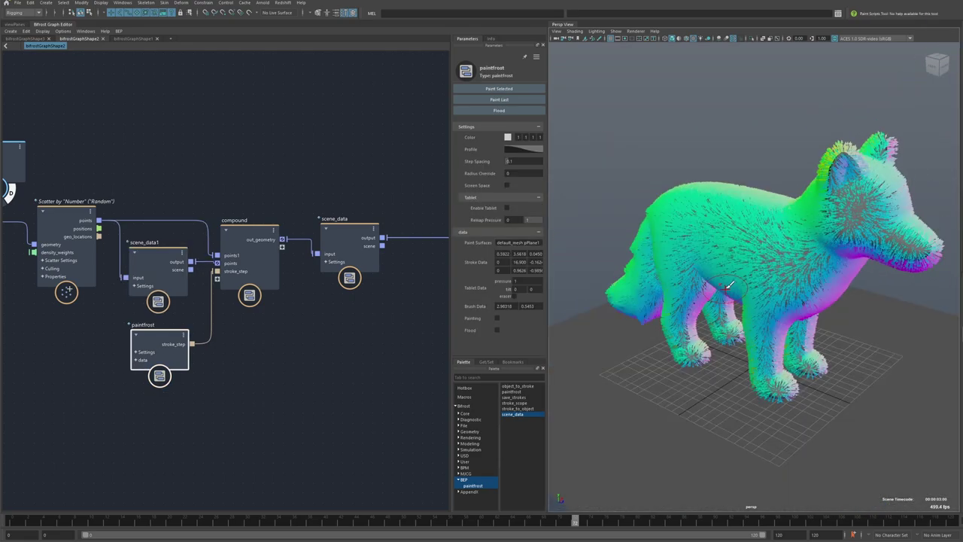
pyautogui.moveTo(832, 275)
pyautogui.keyDown('alt'); pyautogui.mouseDown()
pyautogui.moveTo(735, 269)
pyautogui.moveTo(729, 258)
pyautogui.mouseUp(); pyautogui.keyUp('alt')
pyautogui.hotkey('ctrl', 'shift', 't')
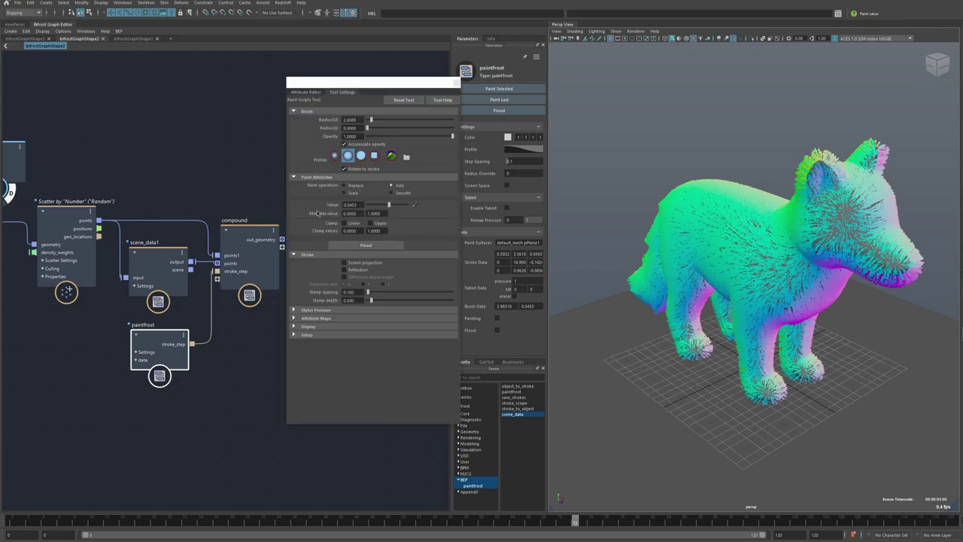
pyautogui.click(353, 271)
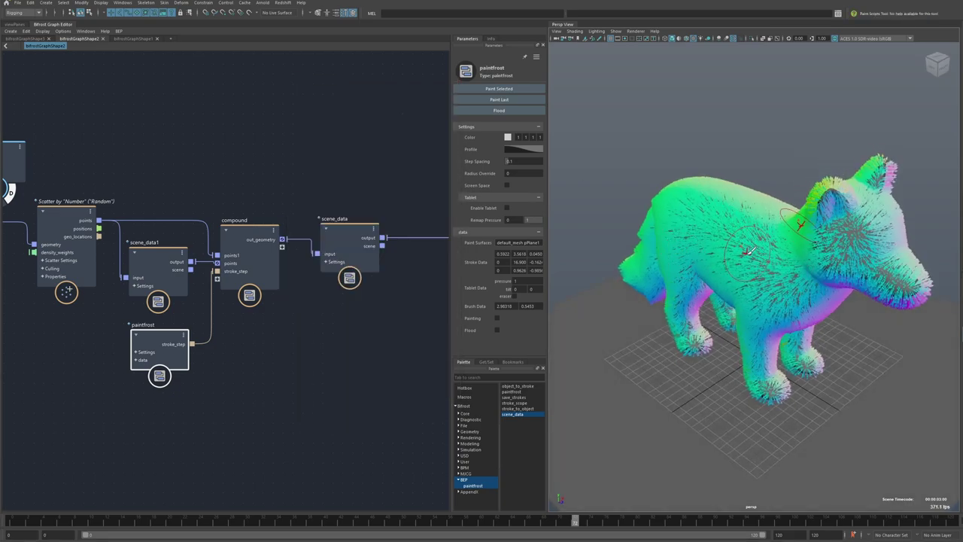
# Paint mirrored fur strokes along both sides of the fox's back, from the rump to the shoulders
pyautogui.scroll(4, 753, 290)
pyautogui.moveTo(747, 252)
pyautogui.keyDown('alt'); pyautogui.mouseDown()
pyautogui.moveTo(753, 290)
pyautogui.moveTo(775, 322)
pyautogui.moveTo(707, 248)
pyautogui.moveTo(733, 271)
pyautogui.moveTo(722, 291)
pyautogui.moveTo(725, 205)
pyautogui.moveTo(747, 182)
pyautogui.moveTo(755, 272)
pyautogui.mouseUp(); pyautogui.keyUp('alt')
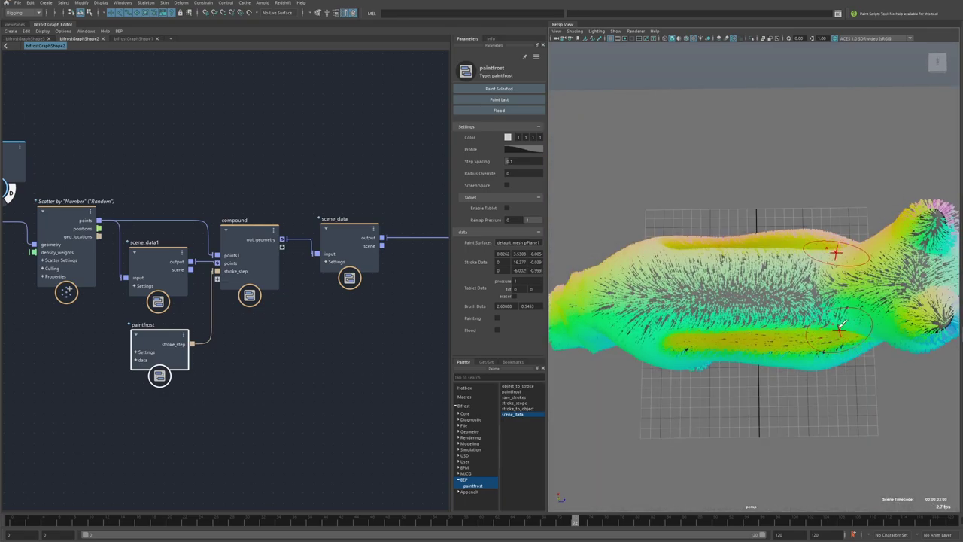
pyautogui.moveTo(690, 257); pyautogui.dragTo(671, 275)
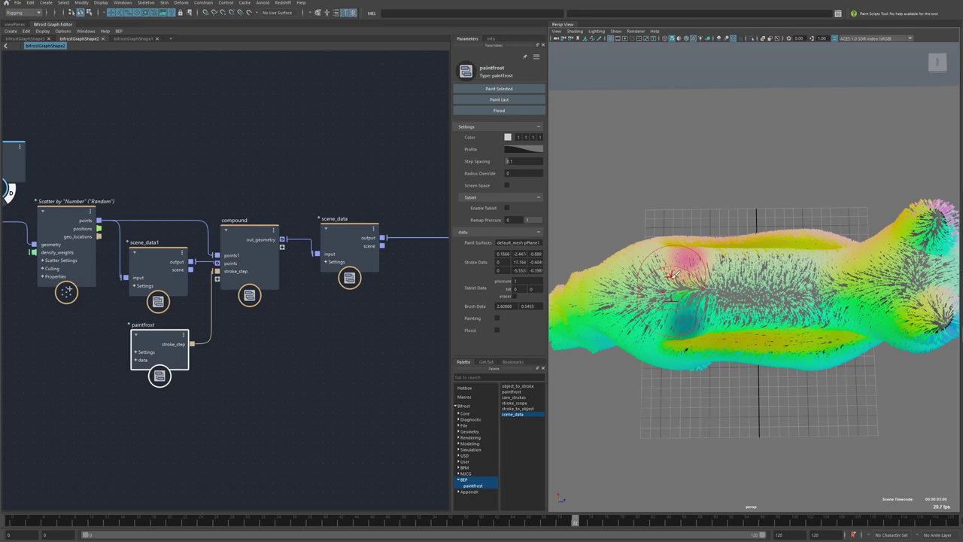
pyautogui.moveTo(873, 300)
pyautogui.mouseDown()
pyautogui.moveTo(648, 292)
pyautogui.moveTo(696, 273)
pyautogui.mouseUp()
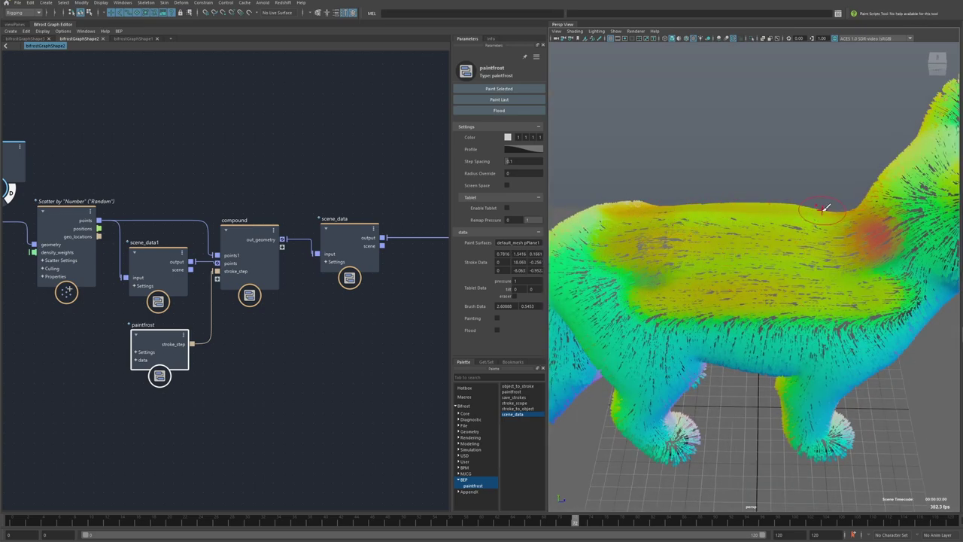
pyautogui.keyDown('alt'); pyautogui.moveTo(697, 314); pyautogui.dragTo(708, 326); pyautogui.keyUp('alt')
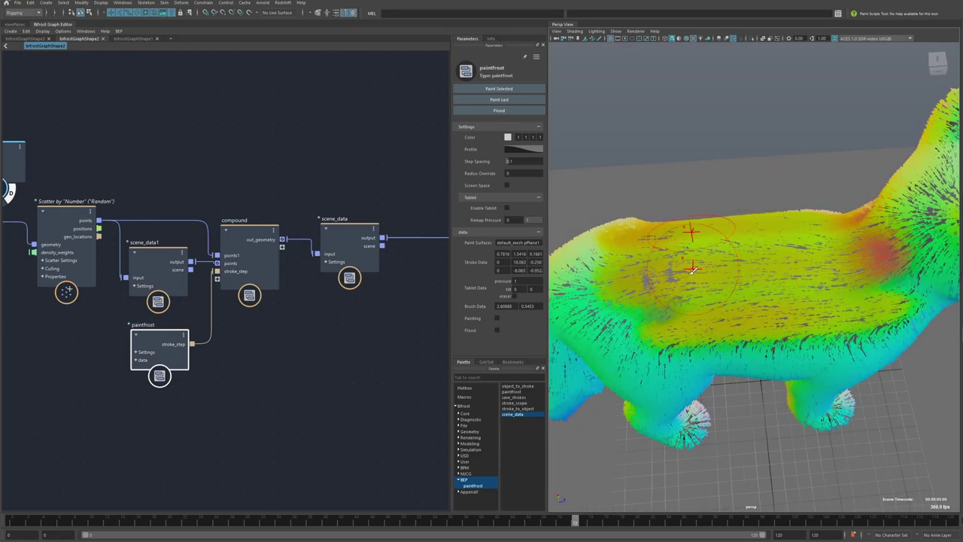
pyautogui.keyDown('alt'); pyautogui.moveTo(693, 271); pyautogui.dragTo(722, 293); pyautogui.keyUp('alt')
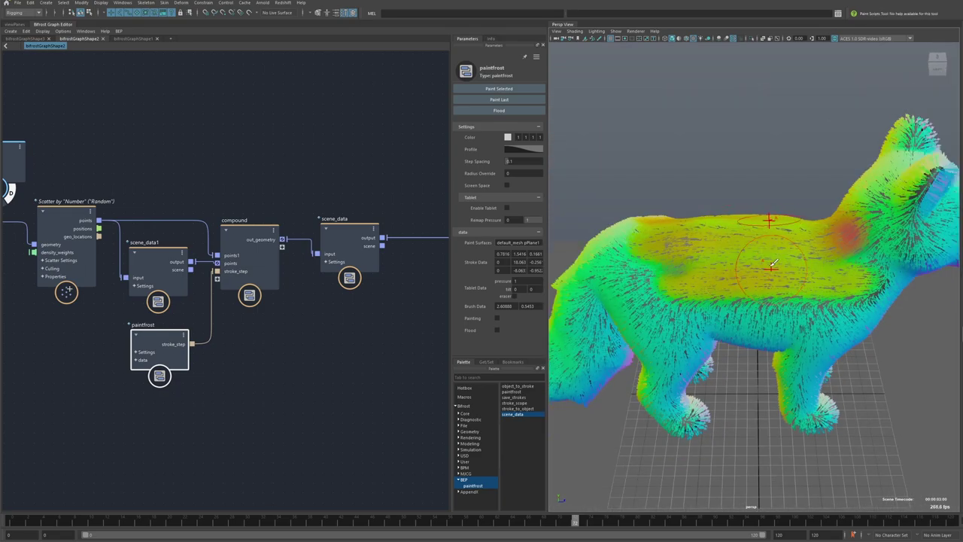
pyautogui.keyDown('alt'); pyautogui.moveTo(774, 263); pyautogui.dragTo(765, 242); pyautogui.keyUp('alt')
pyautogui.keyDown('alt'); pyautogui.moveTo(766, 242); pyautogui.dragTo(802, 244, button='right'); pyautogui.keyUp('alt')
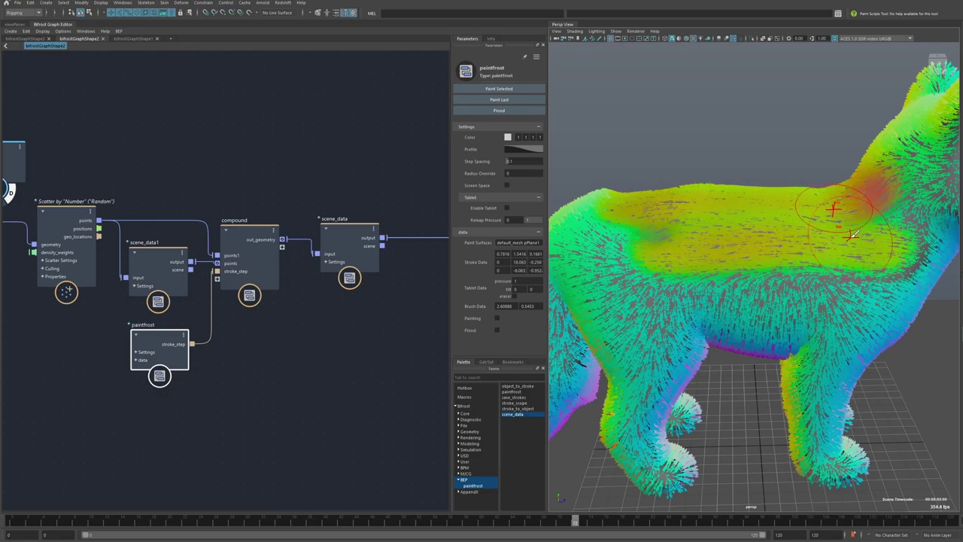
pyautogui.moveTo(805, 233)
pyautogui.mouseDown()
pyautogui.moveTo(665, 243)
pyautogui.moveTo(669, 277)
pyautogui.moveTo(669, 249)
pyautogui.moveTo(640, 252)
pyautogui.mouseUp()
pyautogui.keyDown('alt'); pyautogui.moveTo(728, 312); pyautogui.dragTo(729, 333); pyautogui.keyUp('alt')
pyautogui.moveTo(760, 225); pyautogui.dragTo(645, 226)
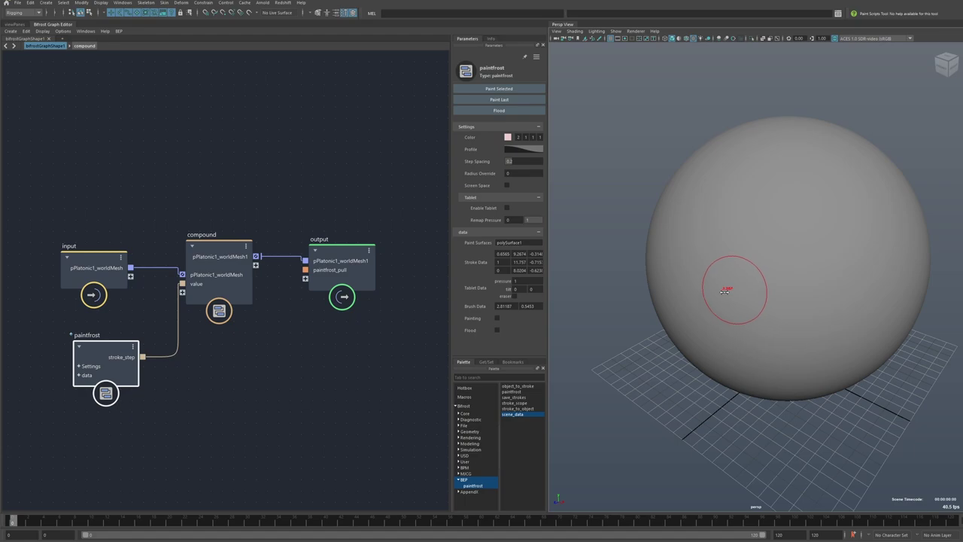
# Sculpt a winding raised stroke across the sphere and tidy the positions of the compound and output nodes
pyautogui.moveTo(731, 279)
pyautogui.keyDown('alt'); pyautogui.mouseDown()
pyautogui.moveTo(722, 296)
pyautogui.moveTo(701, 249)
pyautogui.moveTo(757, 217)
pyautogui.moveTo(722, 316)
pyautogui.moveTo(842, 197)
pyautogui.moveTo(892, 278)
pyautogui.moveTo(819, 339)
pyautogui.moveTo(780, 222)
pyautogui.mouseUp(); pyautogui.keyUp('alt')
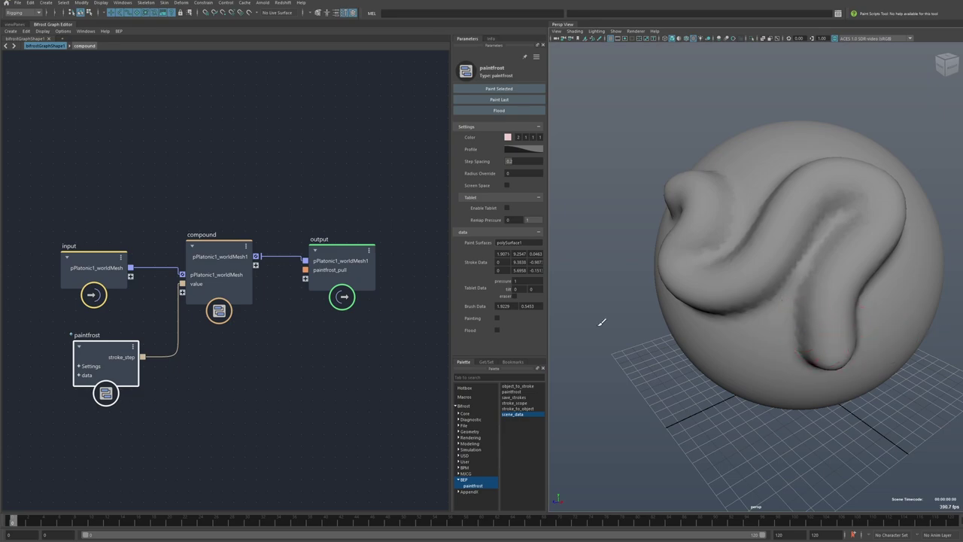
pyautogui.click(89, 277)
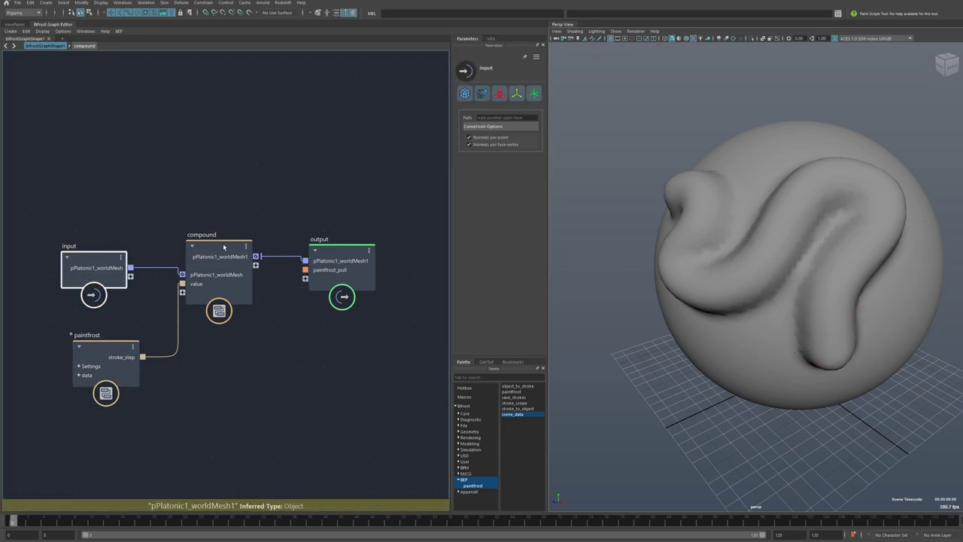
pyautogui.moveTo(224, 247); pyautogui.dragTo(221, 253)
pyautogui.moveTo(343, 247); pyautogui.dragTo(324, 251)
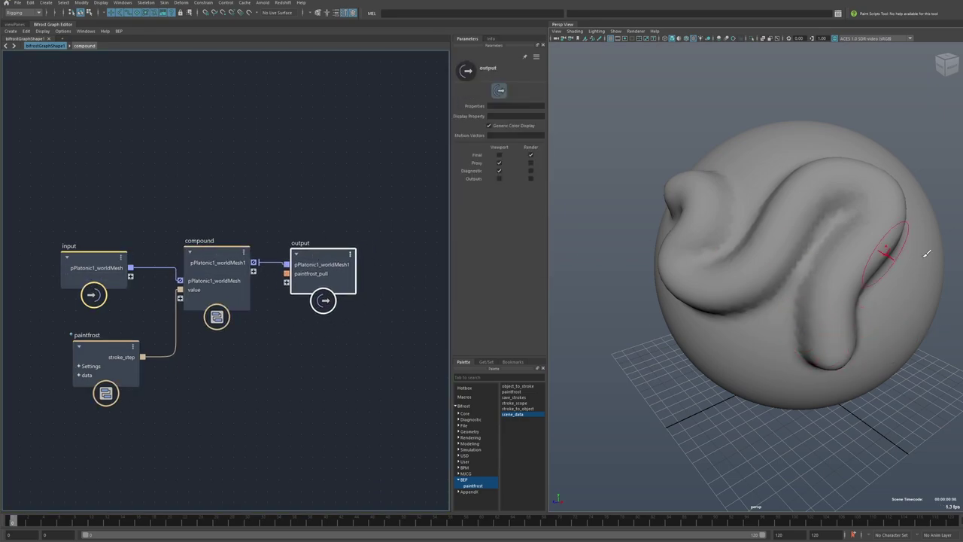
# Check polySurface1 in the Outliner and sculpt a raised inverted-U stroke on another side of the sphere
pyautogui.moveTo(962, 262); pyautogui.dragTo(847, 265)
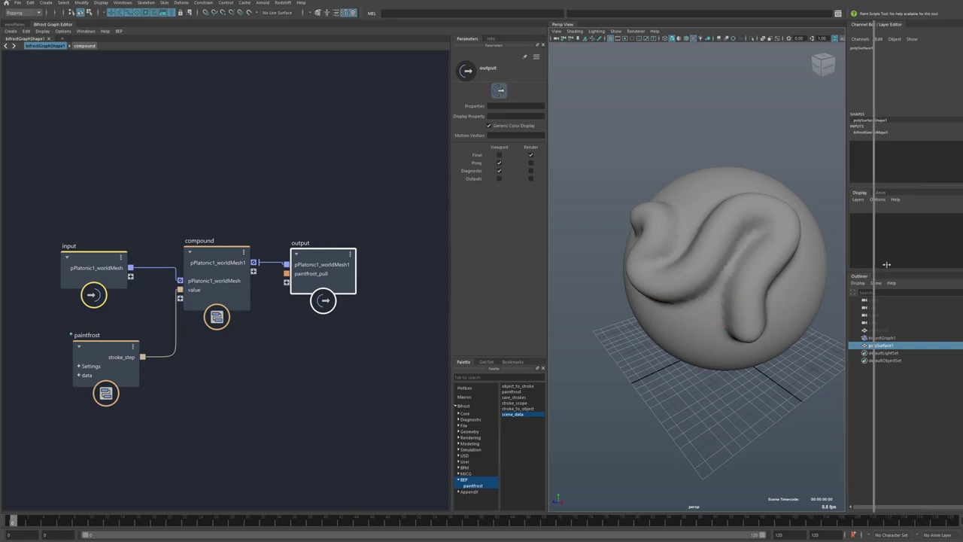
pyautogui.hotkey('ctrl', 'a')
pyautogui.keyDown('alt'); pyautogui.moveTo(807, 245); pyautogui.dragTo(835, 277); pyautogui.keyUp('alt')
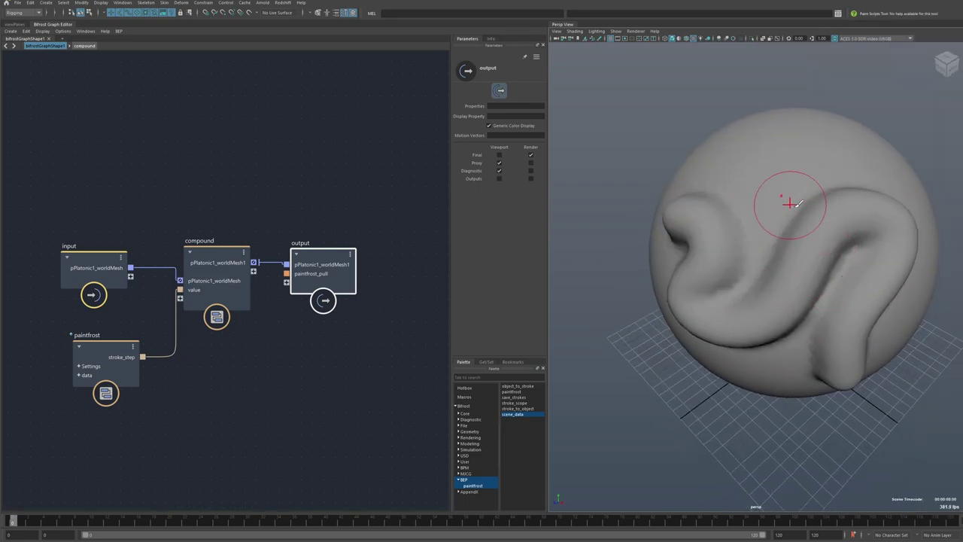
pyautogui.moveTo(828, 197)
pyautogui.keyDown('alt'); pyautogui.mouseDown()
pyautogui.moveTo(860, 233)
pyautogui.moveTo(746, 253)
pyautogui.moveTo(770, 237)
pyautogui.moveTo(694, 200)
pyautogui.moveTo(721, 289)
pyautogui.mouseUp(); pyautogui.keyUp('alt')
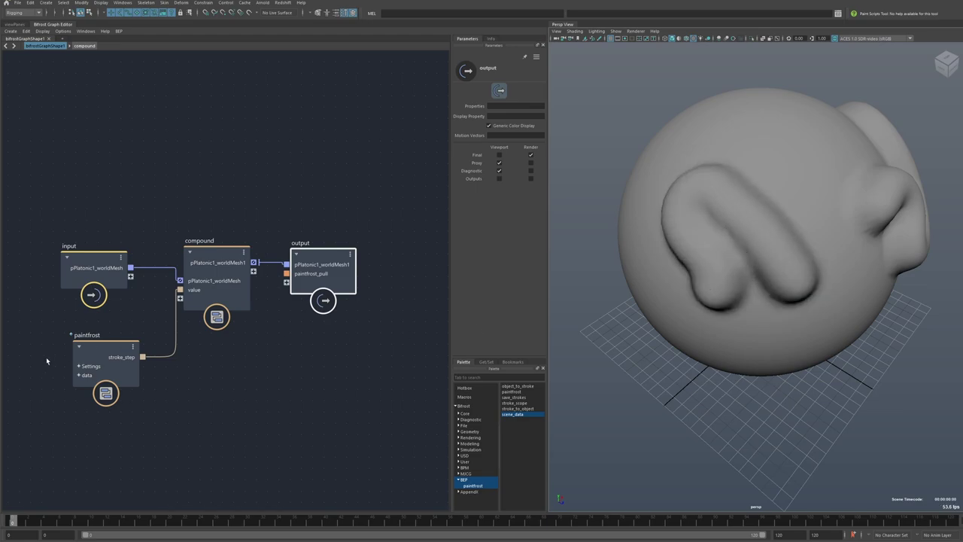
# Reshape the paintfrost brush profile into a steep concave falloff and sculpt sharper strokes on the sphere
pyautogui.click(109, 349)
pyautogui.click(518, 151)
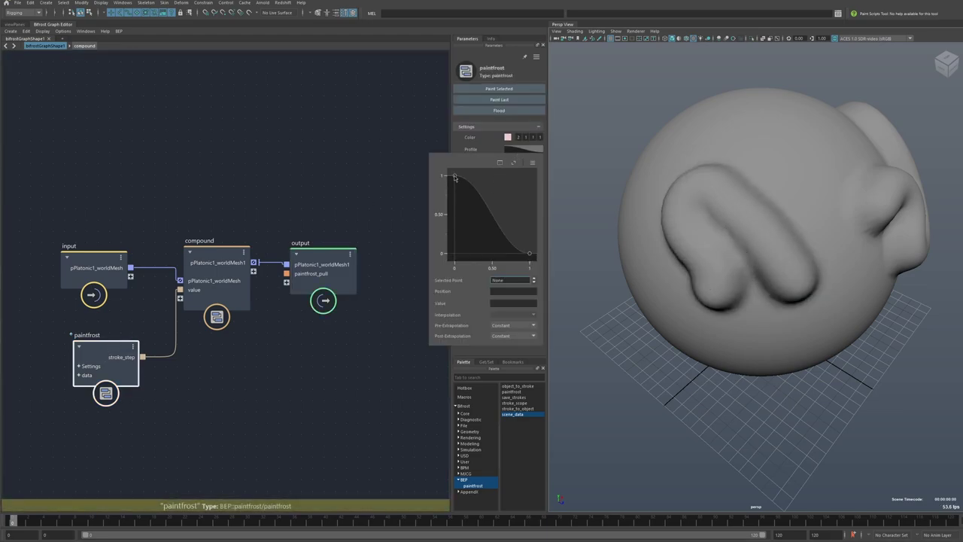
pyautogui.moveTo(485, 176); pyautogui.dragTo(465, 222)
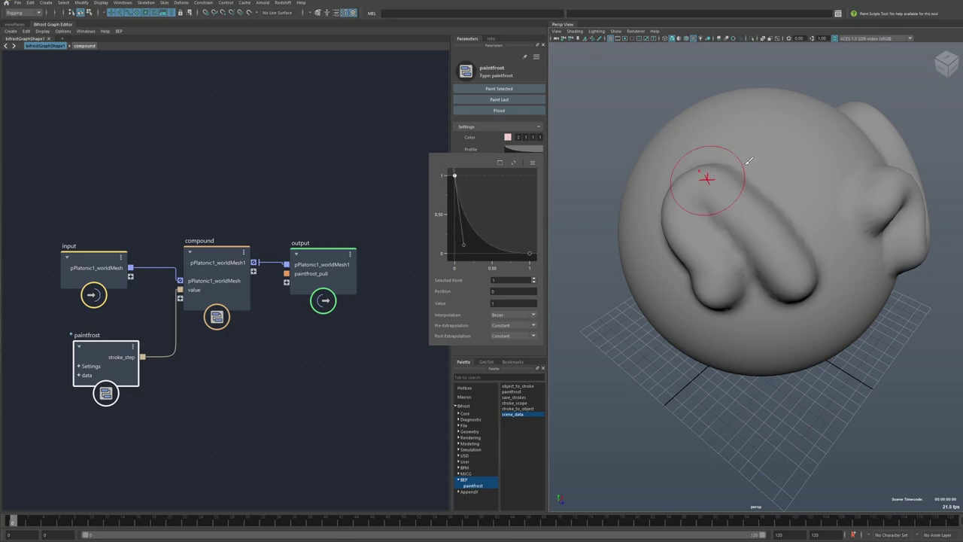
pyautogui.moveTo(786, 131)
pyautogui.mouseDown()
pyautogui.moveTo(744, 134)
pyautogui.moveTo(831, 236)
pyautogui.moveTo(801, 324)
pyautogui.moveTo(713, 311)
pyautogui.mouseUp()
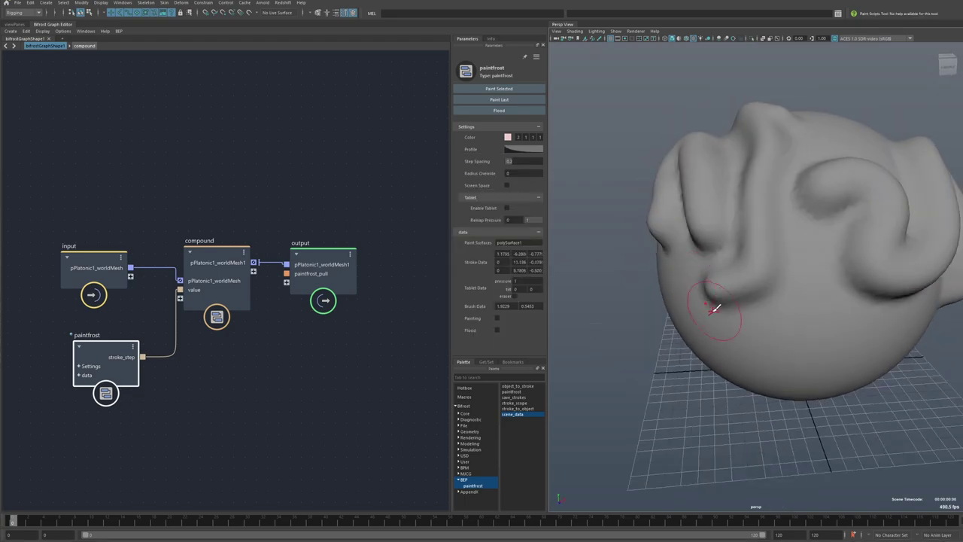
# Overlay the wireframe on the shaded mesh and pull a long horn out of the sphere with the paintfrost brush
pyautogui.click(686, 40)
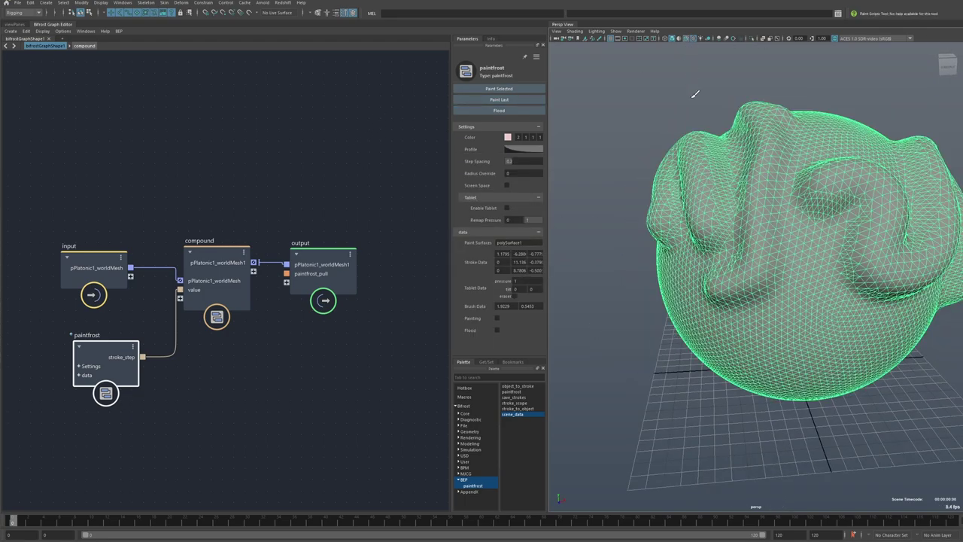
pyautogui.moveTo(859, 218)
pyautogui.keyDown('alt'); pyautogui.mouseDown()
pyautogui.moveTo(755, 247)
pyautogui.moveTo(848, 204)
pyautogui.moveTo(714, 194)
pyautogui.moveTo(720, 178)
pyautogui.moveTo(713, 261)
pyautogui.mouseUp(); pyautogui.keyUp('alt')
pyautogui.scroll(-5, 709, 243)
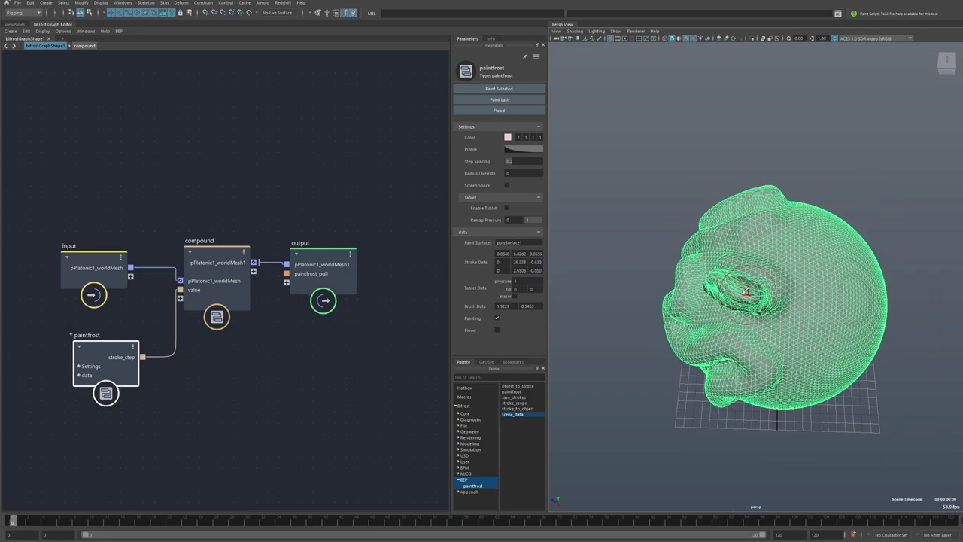
pyautogui.moveTo(745, 291)
pyautogui.keyDown('alt'); pyautogui.mouseDown()
pyautogui.moveTo(598, 262)
pyautogui.moveTo(732, 242)
pyautogui.mouseUp(); pyautogui.keyUp('alt')
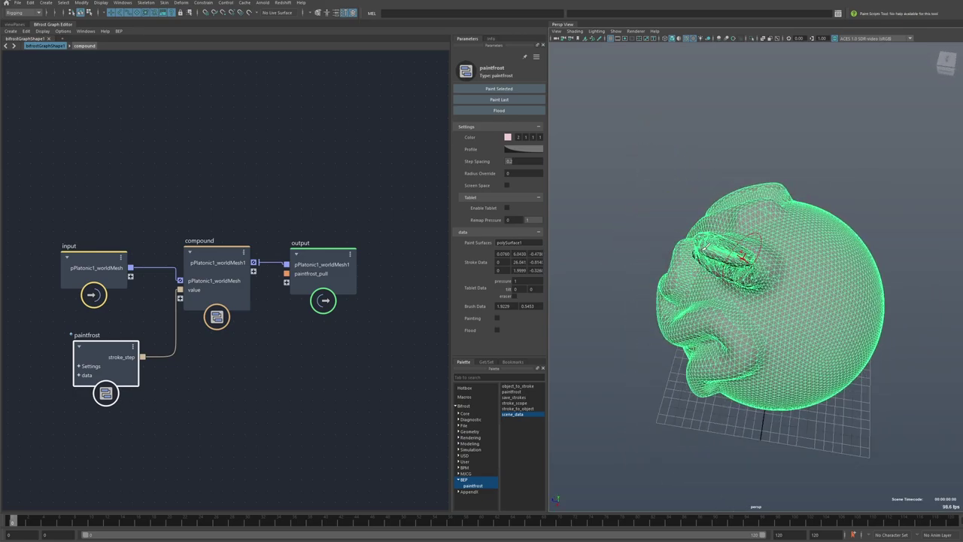
pyautogui.moveTo(654, 270)
pyautogui.keyDown('alt'); pyautogui.mouseDown()
pyautogui.moveTo(815, 260)
pyautogui.moveTo(828, 323)
pyautogui.moveTo(790, 289)
pyautogui.moveTo(867, 239)
pyautogui.moveTo(666, 316)
pyautogui.moveTo(638, 313)
pyautogui.moveTo(745, 272)
pyautogui.moveTo(733, 271)
pyautogui.moveTo(756, 263)
pyautogui.moveTo(696, 278)
pyautogui.moveTo(752, 240)
pyautogui.mouseUp(); pyautogui.keyUp('alt')
# Refine the horn and the raised ridges beside it with further paintfrost brush strokes
pyautogui.scroll(6, 790, 289)
pyautogui.scroll(-6, 782, 264)
pyautogui.scroll(3, 730, 277)
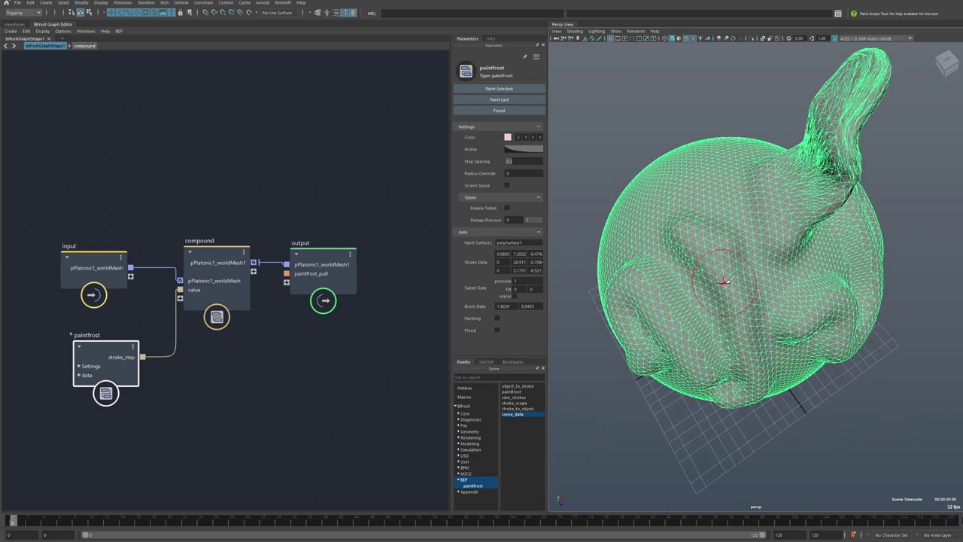
pyautogui.keyDown('alt'); pyautogui.moveTo(724, 279); pyautogui.dragTo(707, 243); pyautogui.keyUp('alt')
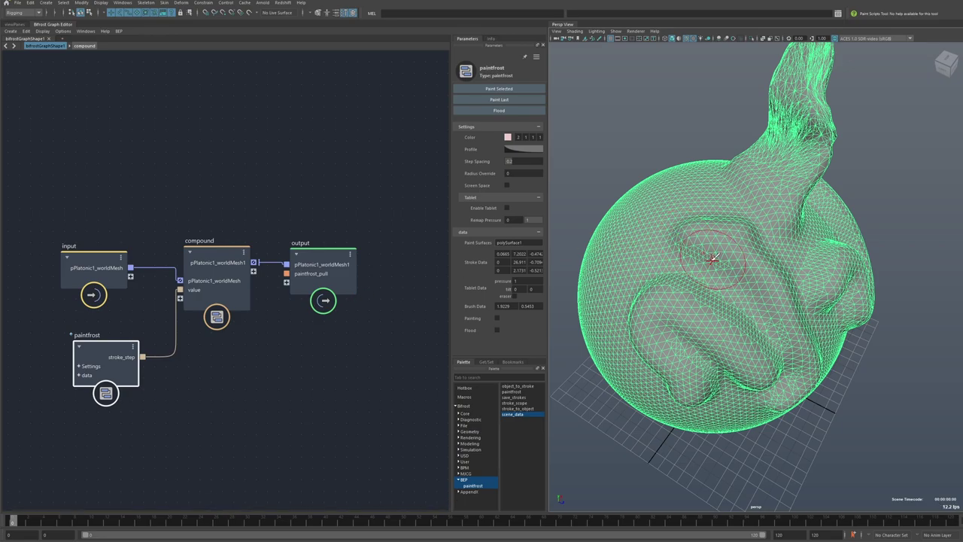
pyautogui.moveTo(703, 237)
pyautogui.mouseDown()
pyautogui.moveTo(770, 307)
pyautogui.moveTo(696, 309)
pyautogui.moveTo(723, 301)
pyautogui.mouseUp()
# Open the compound node's inner graph, locate the smooth_mesh node feeding if1, and shift it slightly
pyautogui.doubleClick(217, 314)
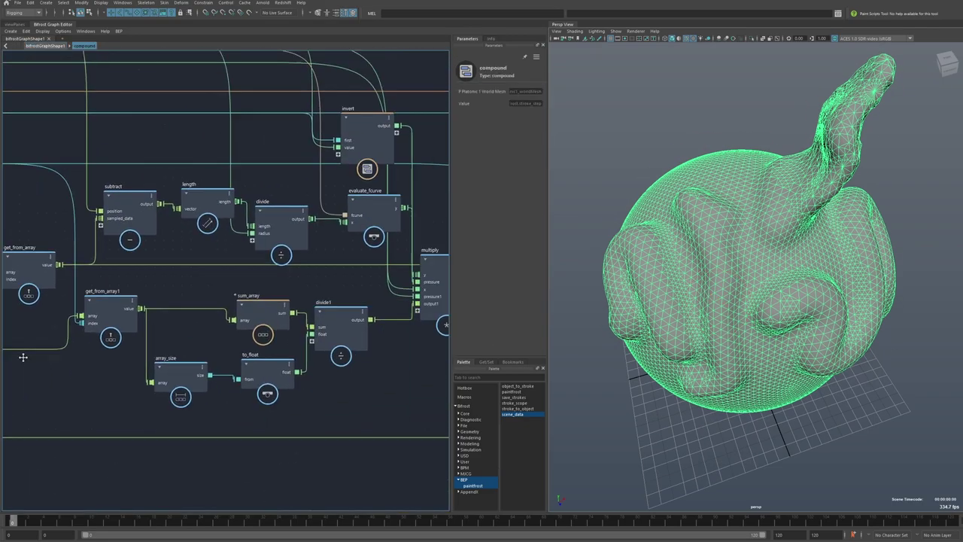
pyautogui.keyDown('alt'); pyautogui.moveTo(402, 181); pyautogui.dragTo(246, 269, button='middle'); pyautogui.keyUp('alt')
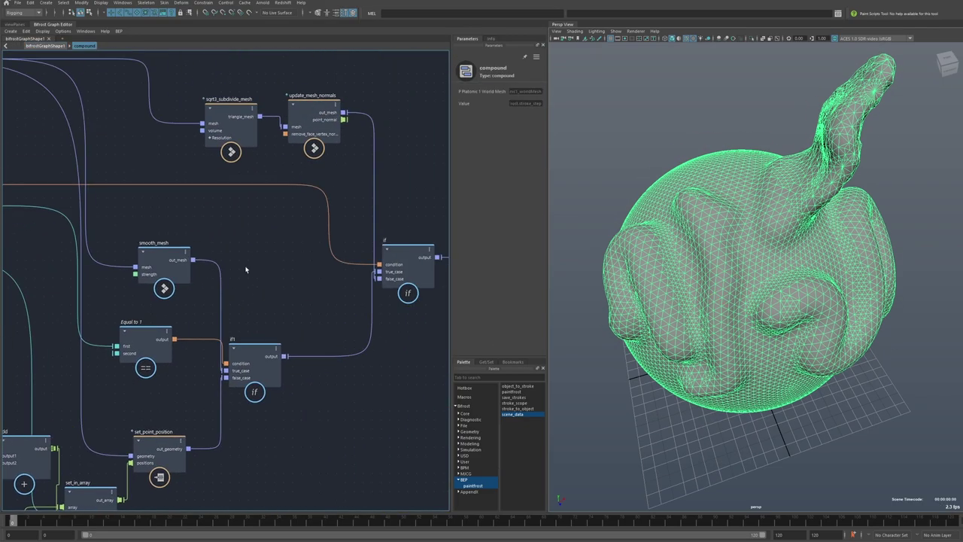
pyautogui.moveTo(152, 262)
pyautogui.mouseDown()
pyautogui.moveTo(172, 269)
pyautogui.moveTo(163, 270)
pyautogui.mouseUp()
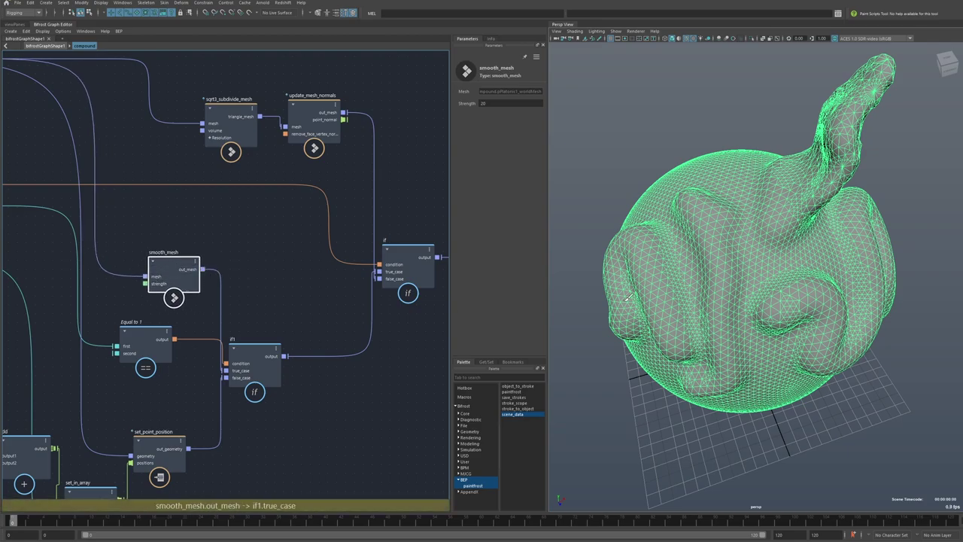